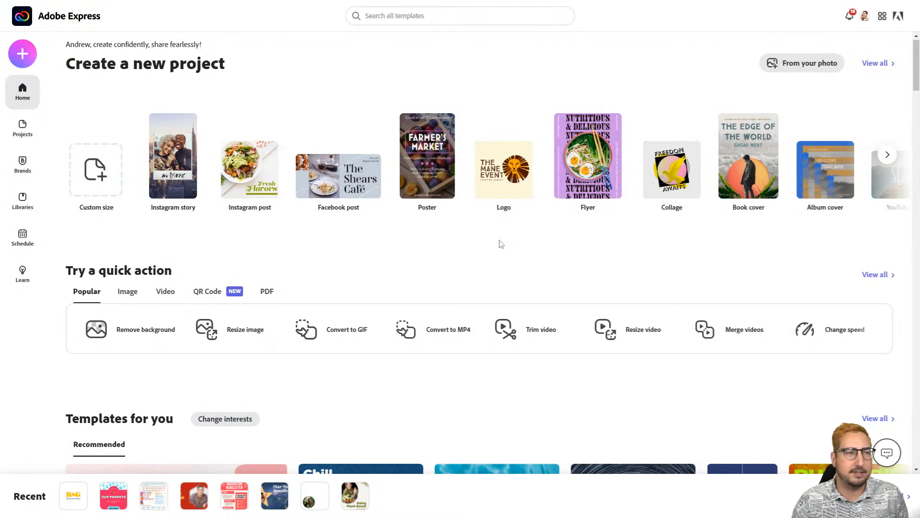
Run the Remove background quick action on AdobeStock_271408068.jpeg from Downloads, and close the result without customizing or downloading it
scroll(500, 243, down, 1)
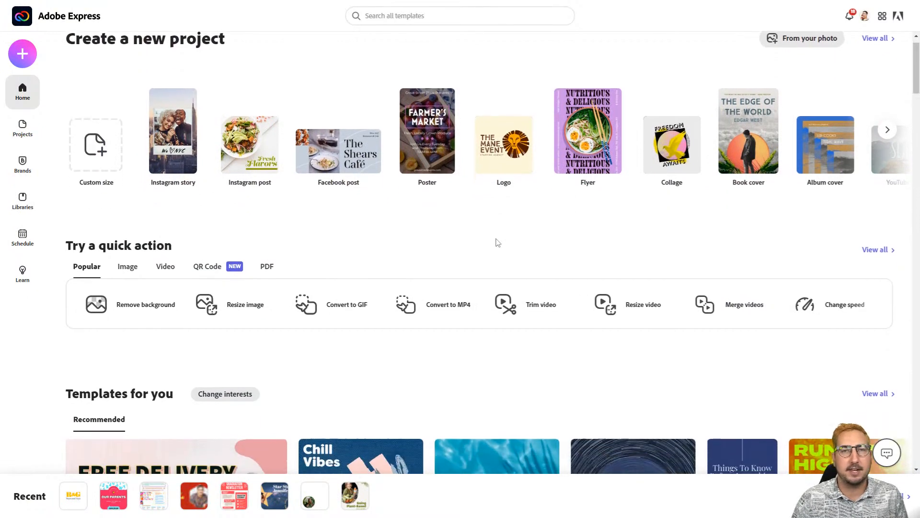
scroll(498, 243, up, 1)
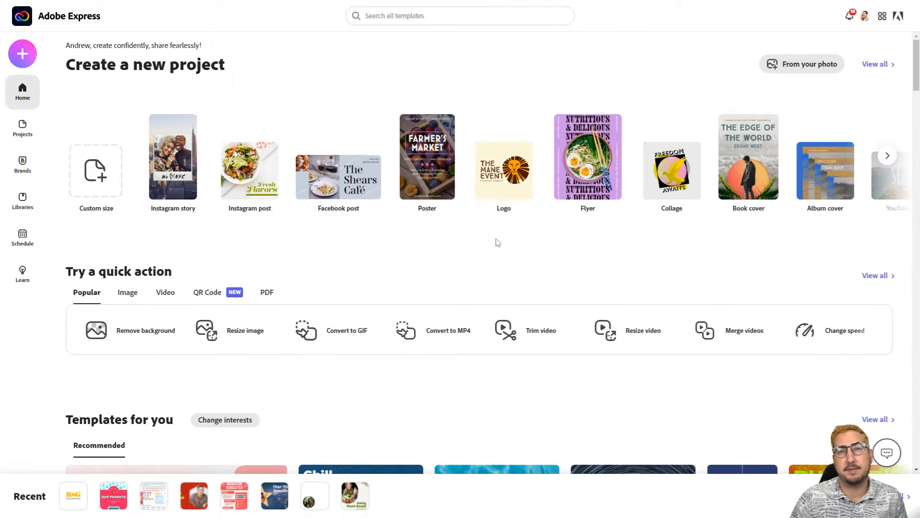
scroll(497, 243, down, 5)
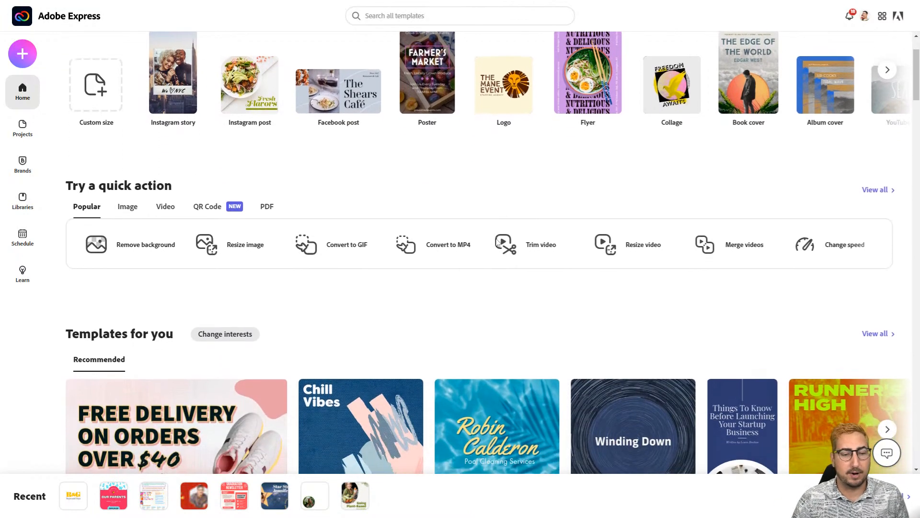
scroll(498, 243, down, 2)
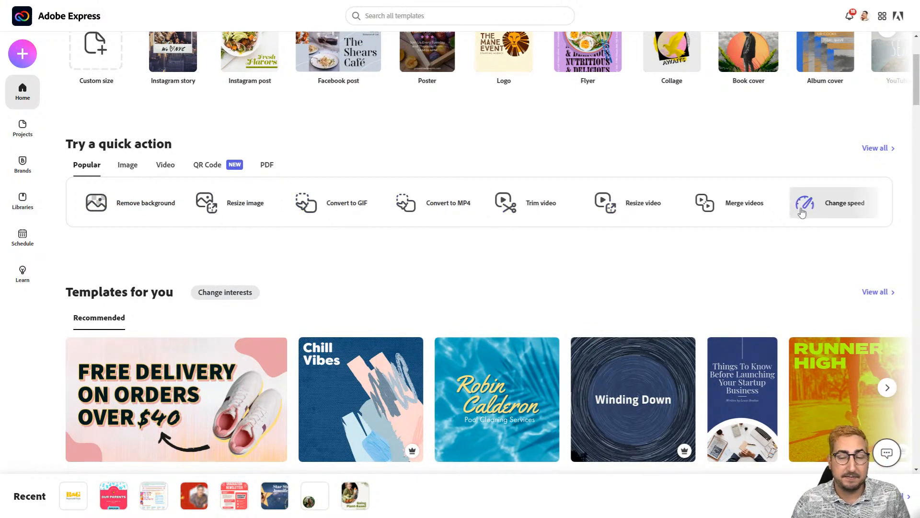
click(133, 207)
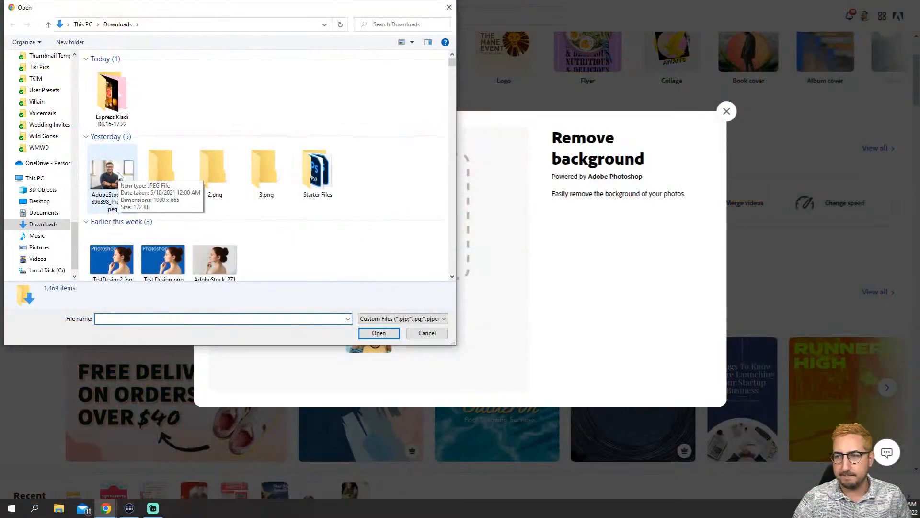
click(235, 244)
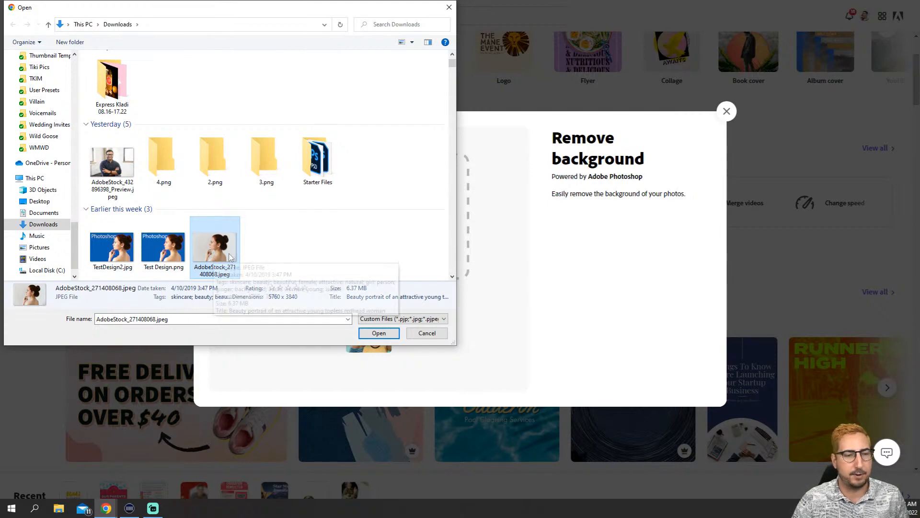
click(381, 334)
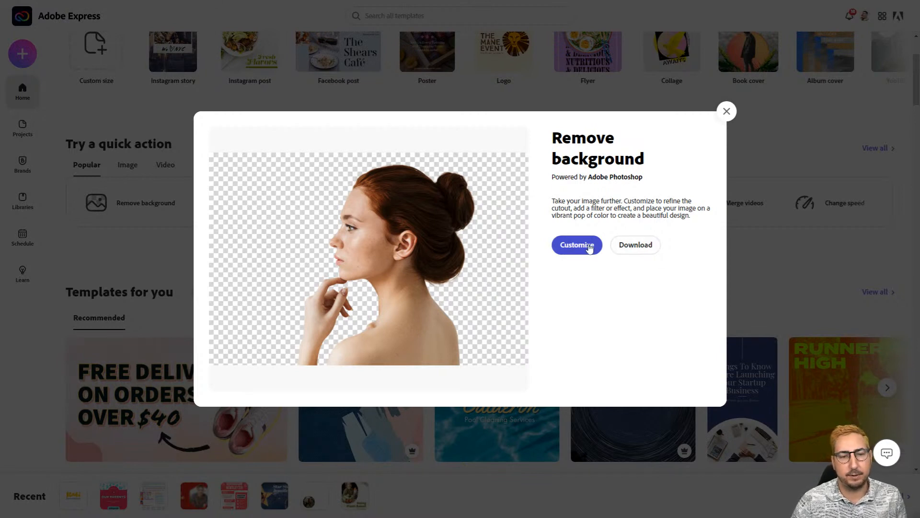
click(728, 112)
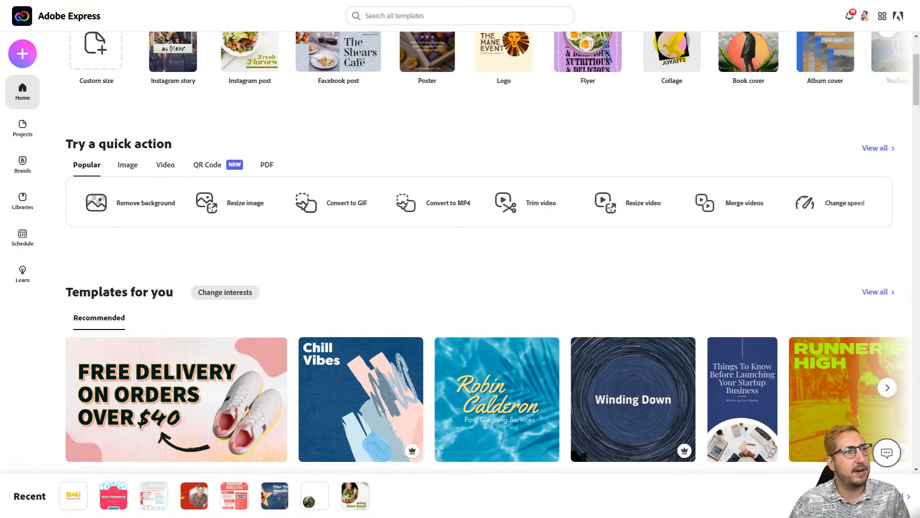
Create a new blank Card project
scroll(261, 186, up, 3)
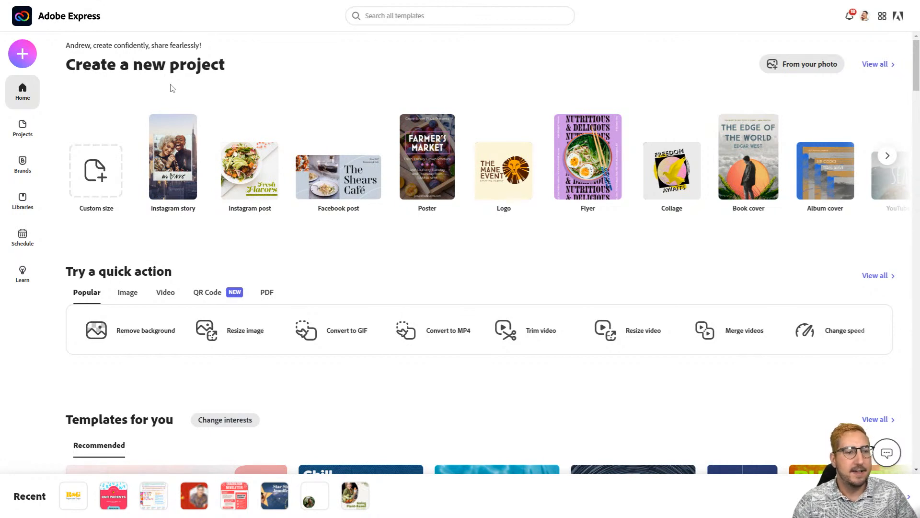
click(29, 52)
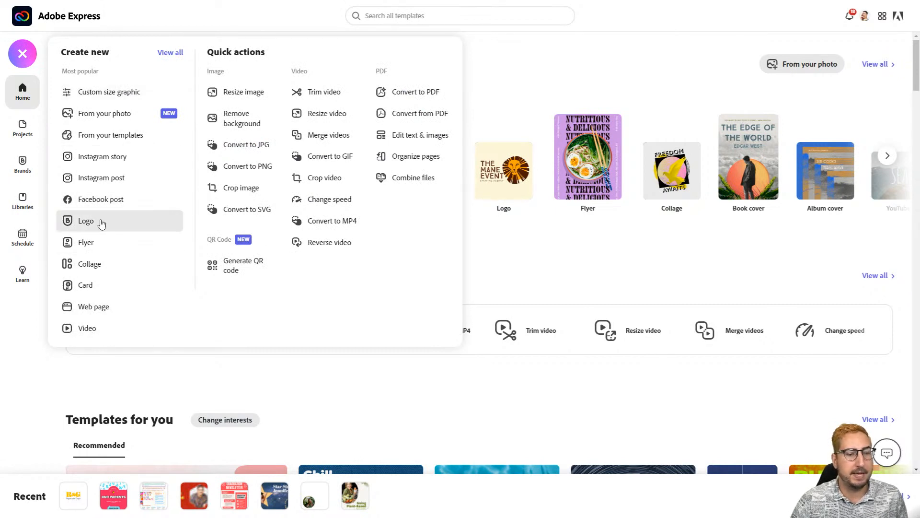
click(104, 292)
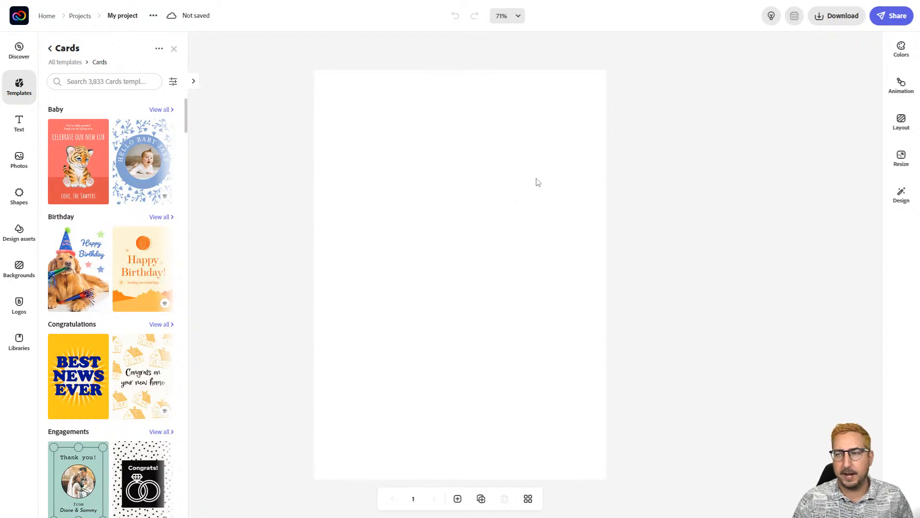
Resize the card to a custom size in inches, 7 in wide by 5 in high
click(901, 157)
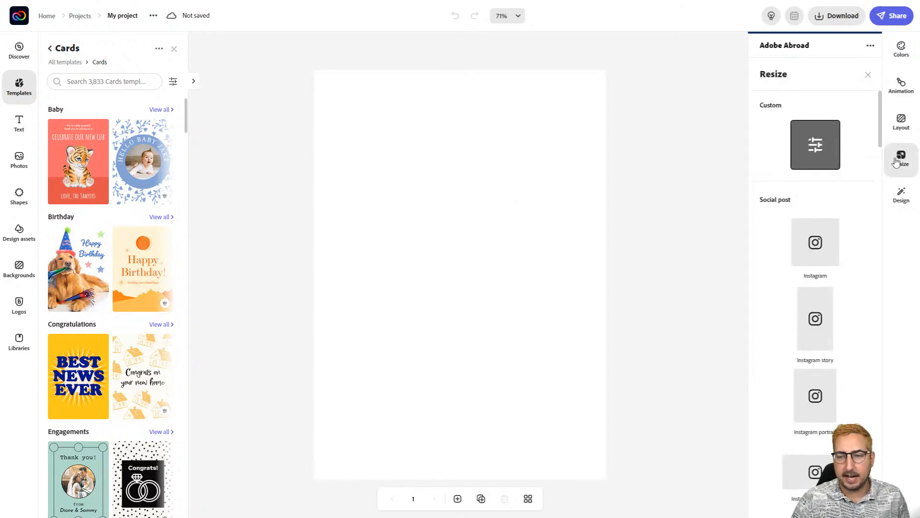
click(809, 145)
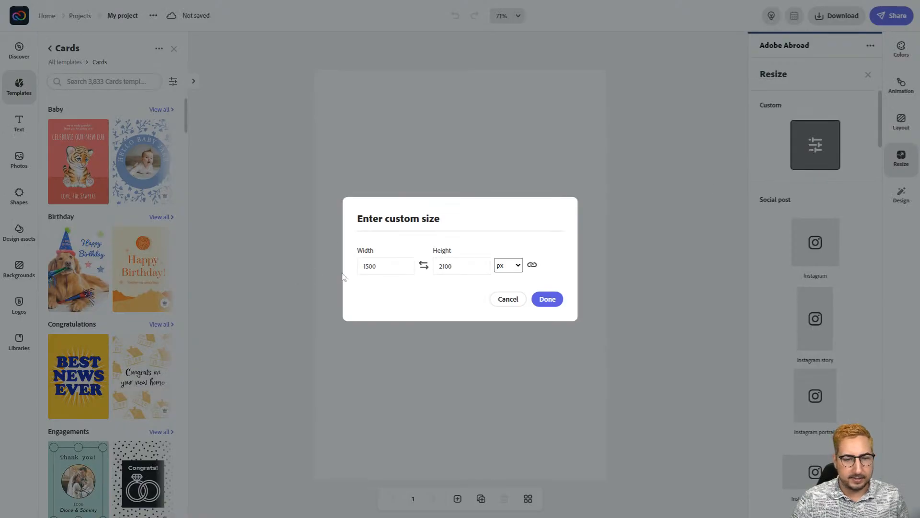
click(508, 265)
click(506, 295)
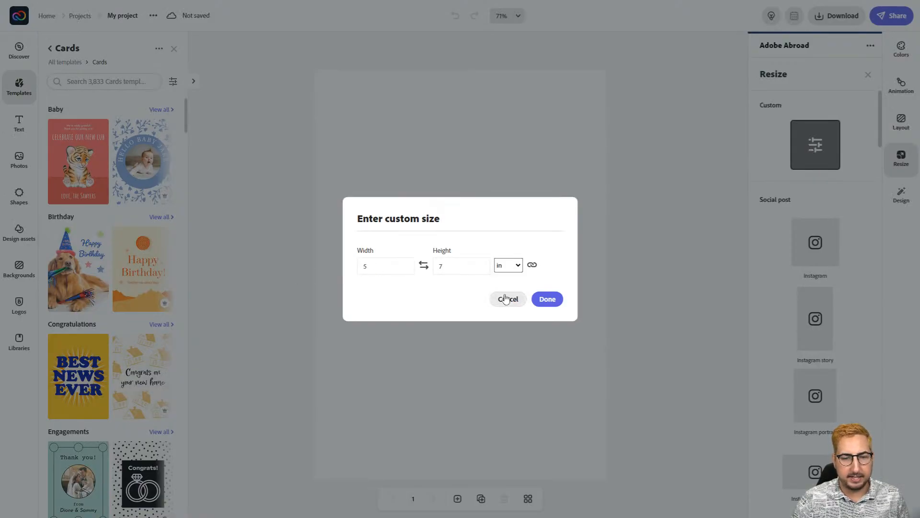
drag(374, 271, 359, 267)
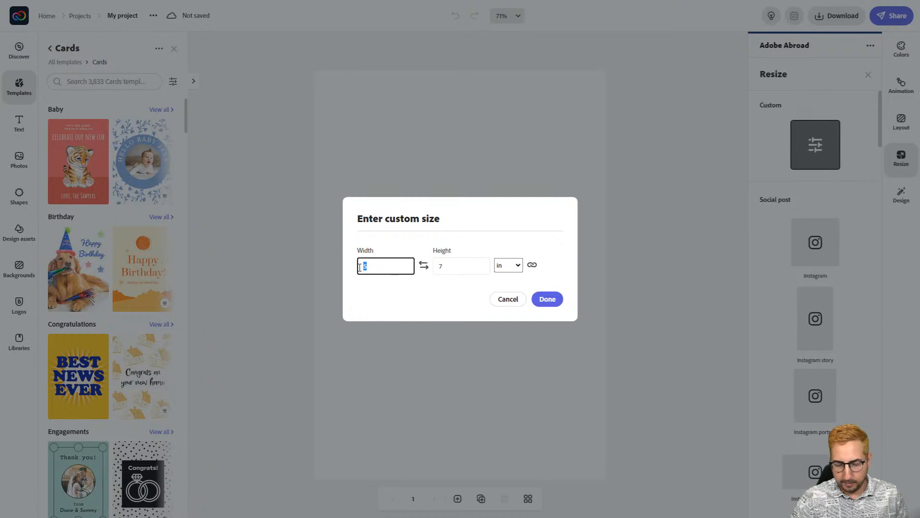
text(7)
key(Tab)
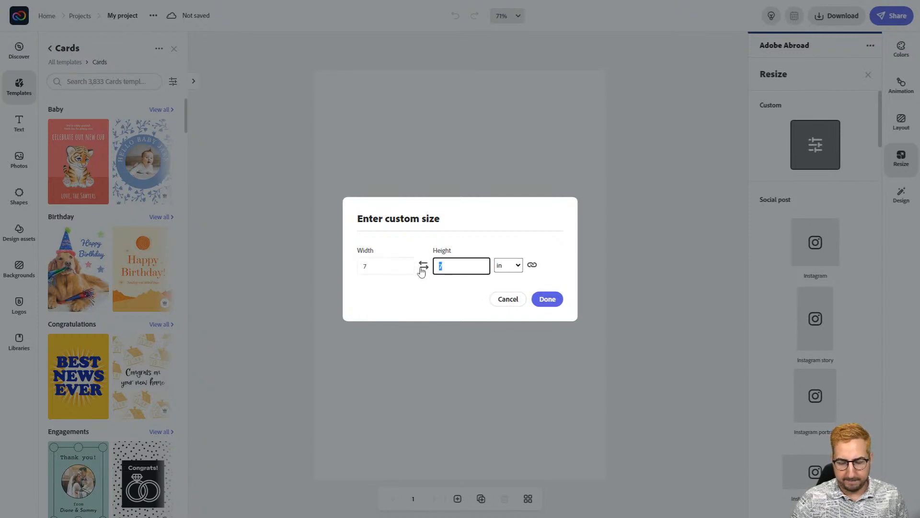
text(5)
click(537, 298)
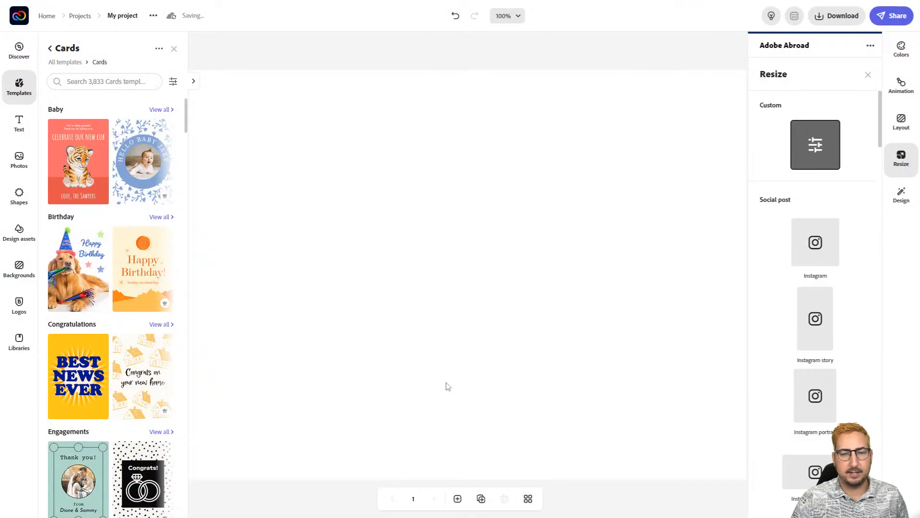
click(558, 270)
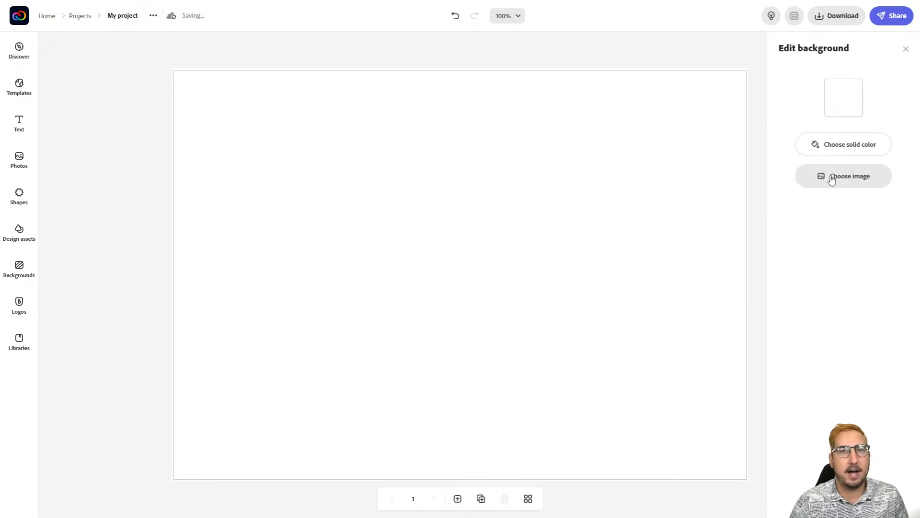
click(114, 161)
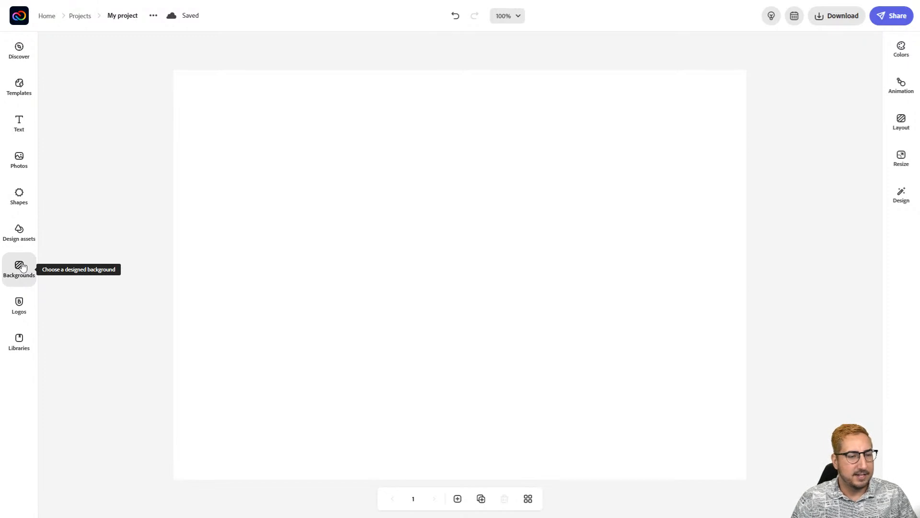
Browse the designed background categories, including the full Trending Backgrounds collection
click(22, 267)
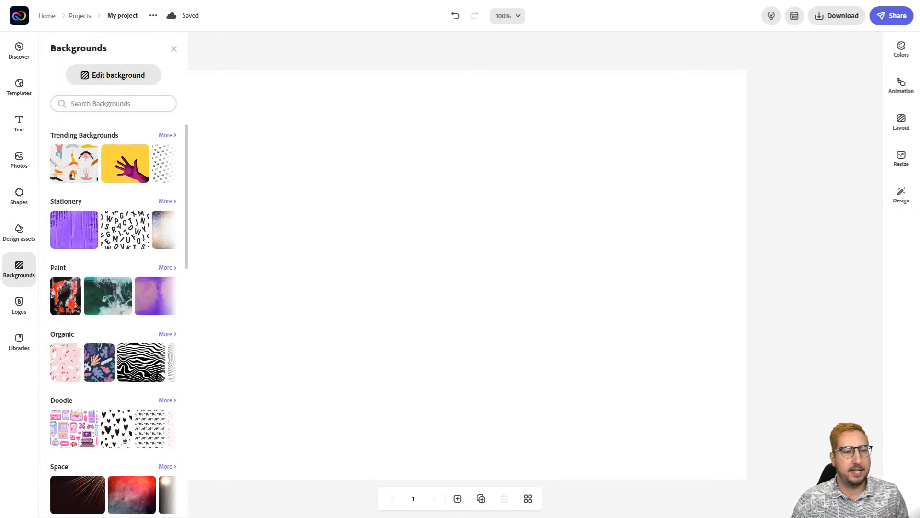
scroll(105, 178, down, 2)
scroll(103, 178, down, 5)
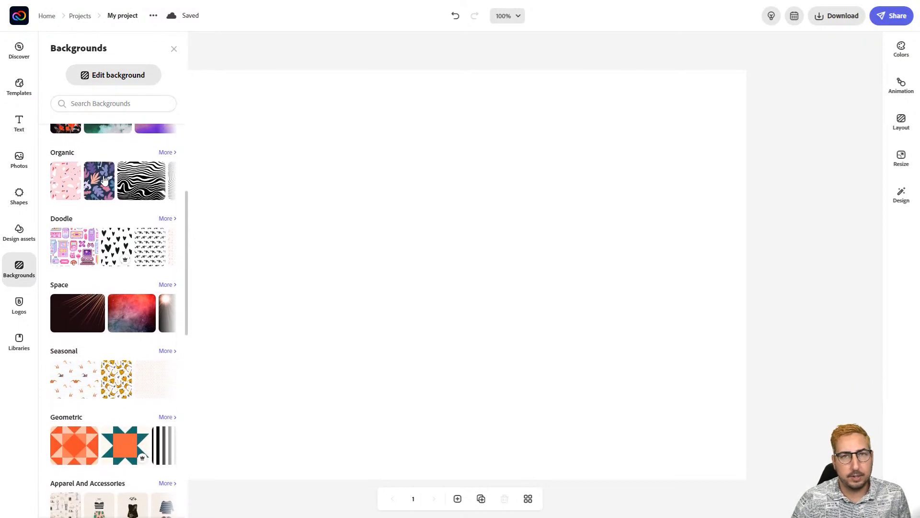
scroll(103, 180, up, 5)
scroll(104, 181, up, 1)
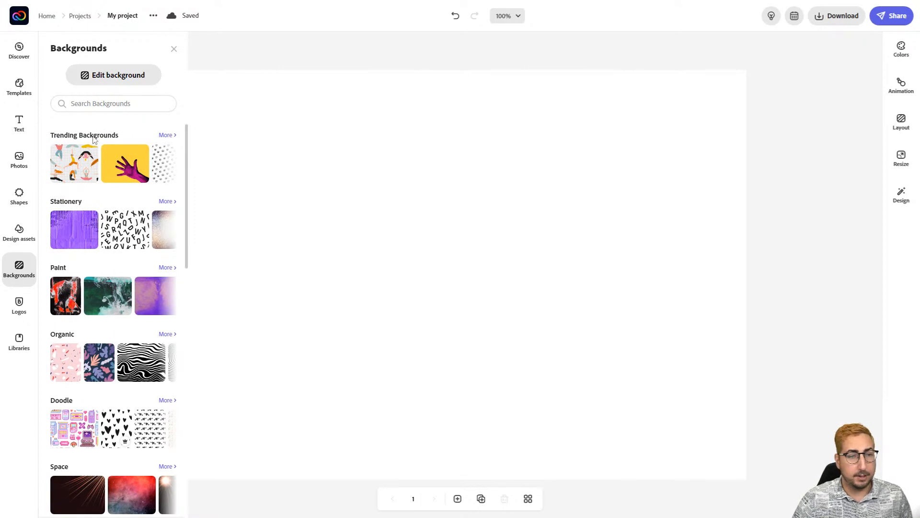
click(163, 136)
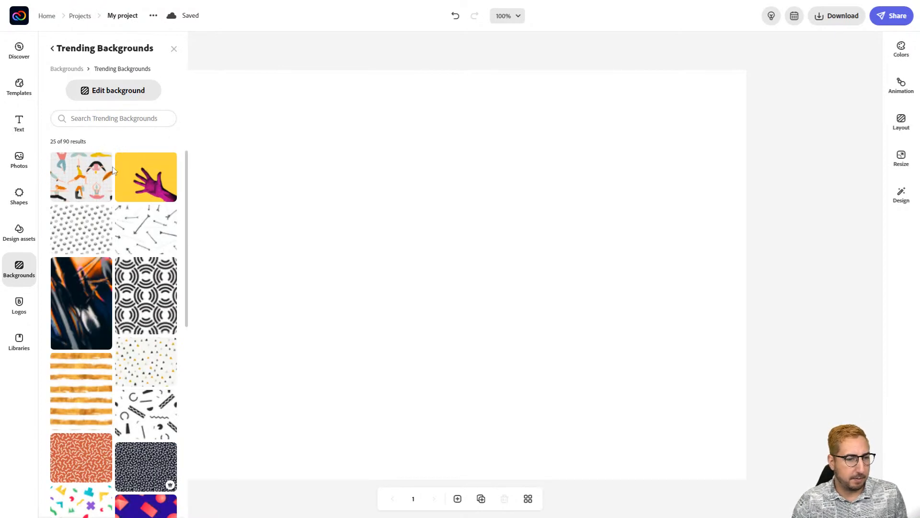
scroll(112, 177, down, 2)
scroll(111, 177, down, 5)
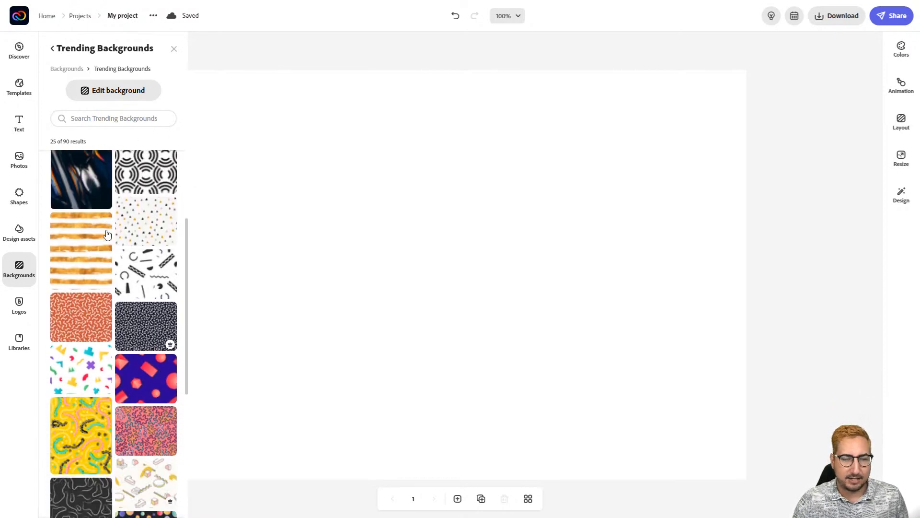
scroll(107, 234, down, 2)
scroll(104, 338, up, 8)
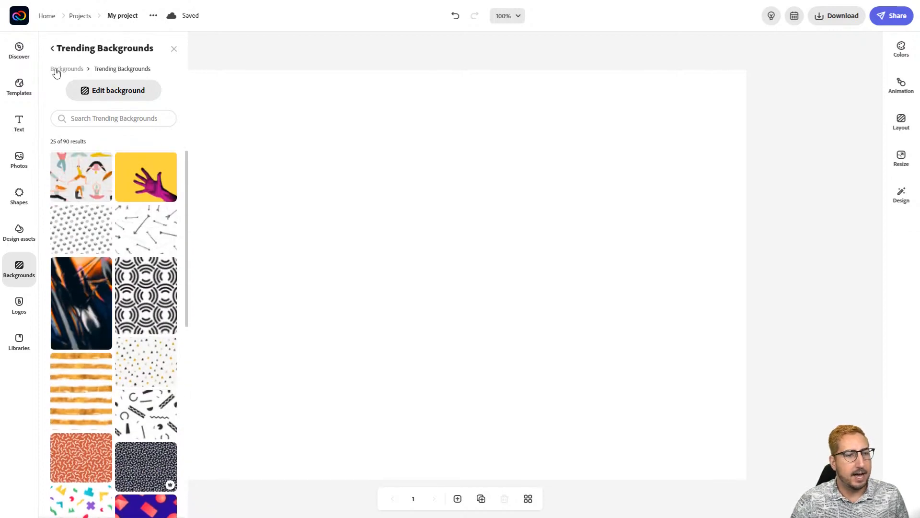
click(58, 70)
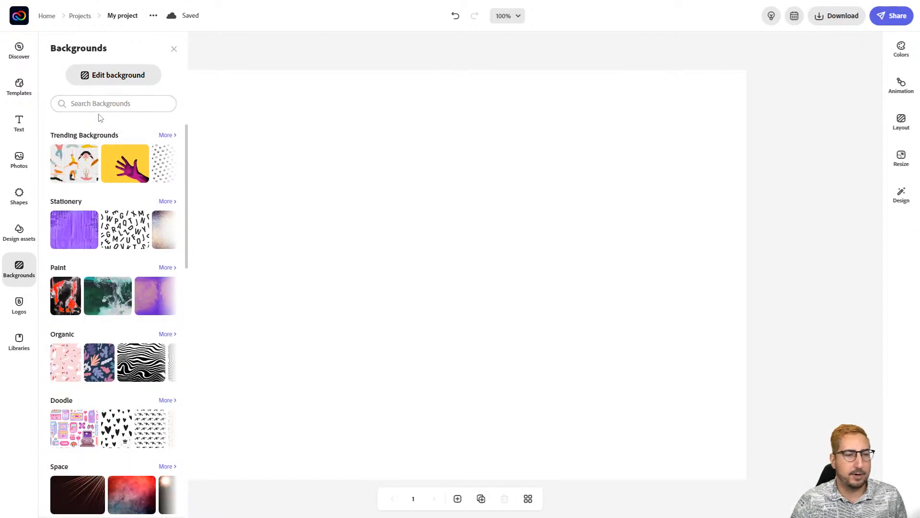
scroll(137, 220, down, 1)
scroll(136, 220, down, 3)
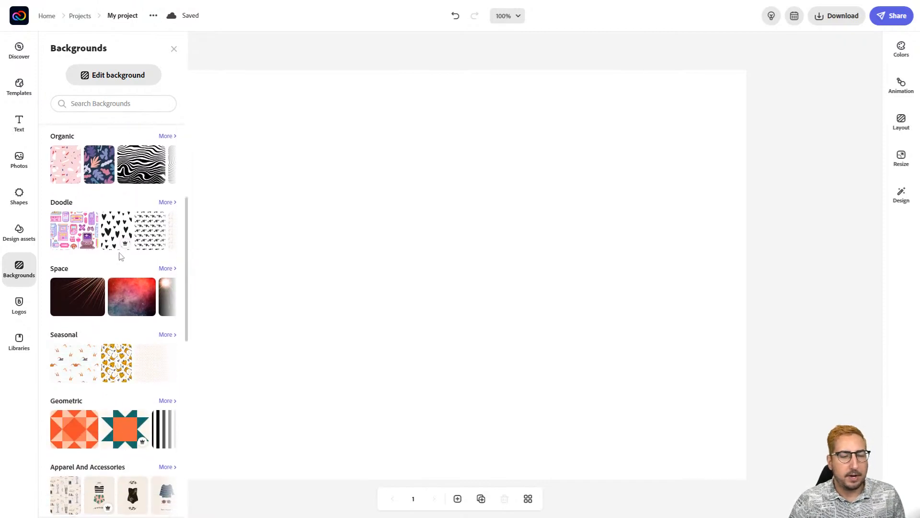
scroll(116, 267, up, 4)
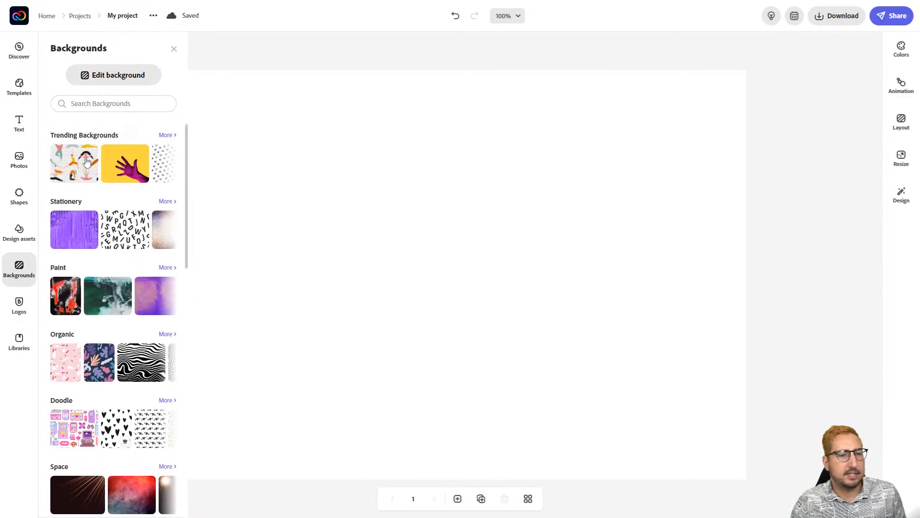
Search the backgrounds for "travel" and add the green and blue townscape with clouds as a freely movable image
click(94, 103)
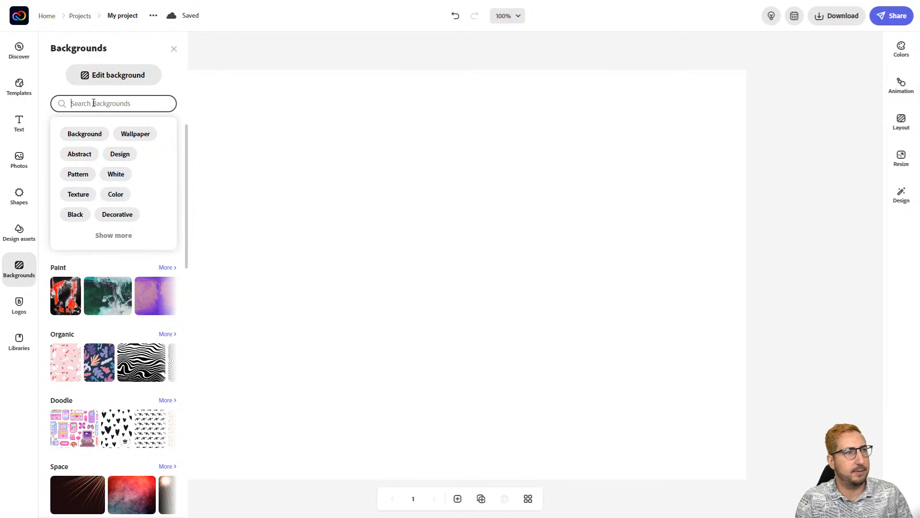
text(travel)
key(Return)
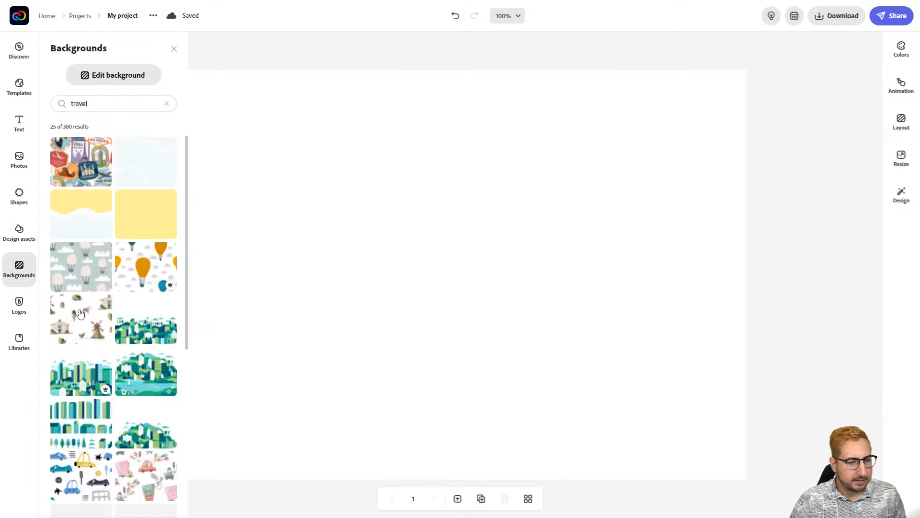
scroll(143, 314, down, 1)
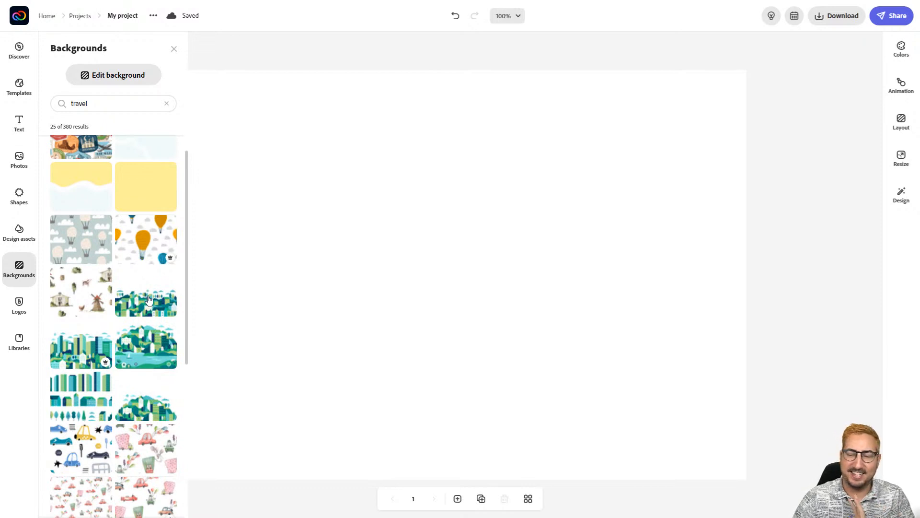
click(149, 299)
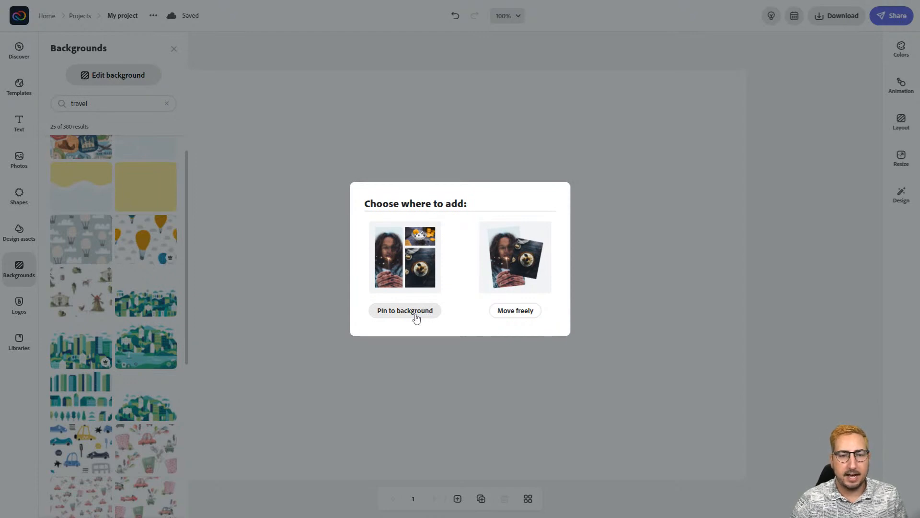
click(503, 312)
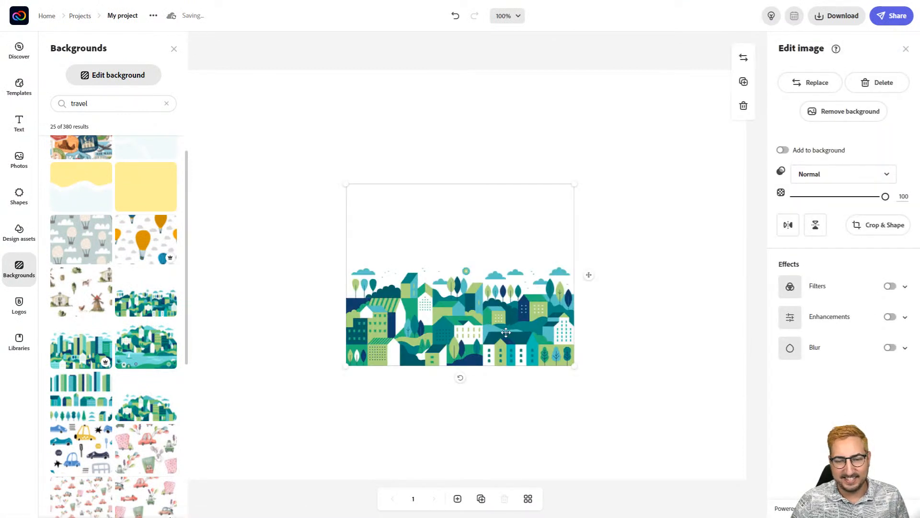
Move the townscape image into the card's bottom-right corner and enlarge it to about 60% of the card's width
drag(506, 331, 681, 454)
drag(517, 297, 401, 229)
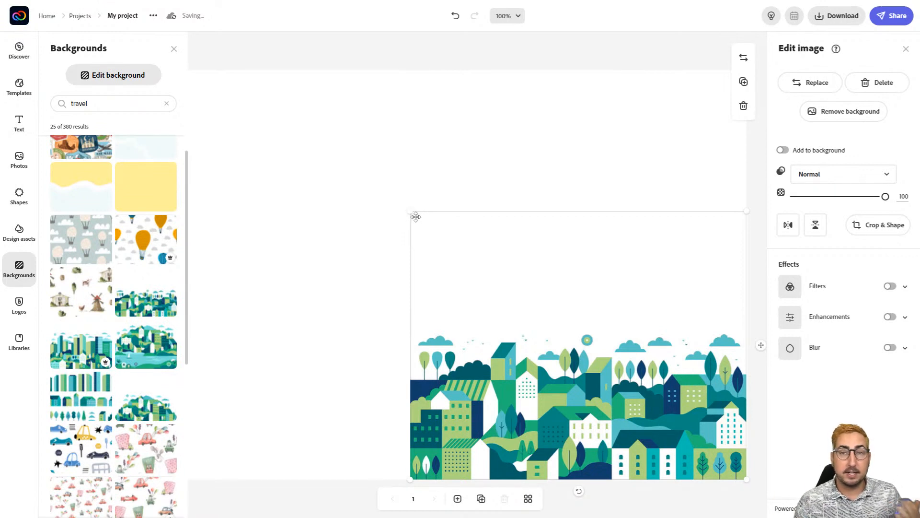
click(406, 160)
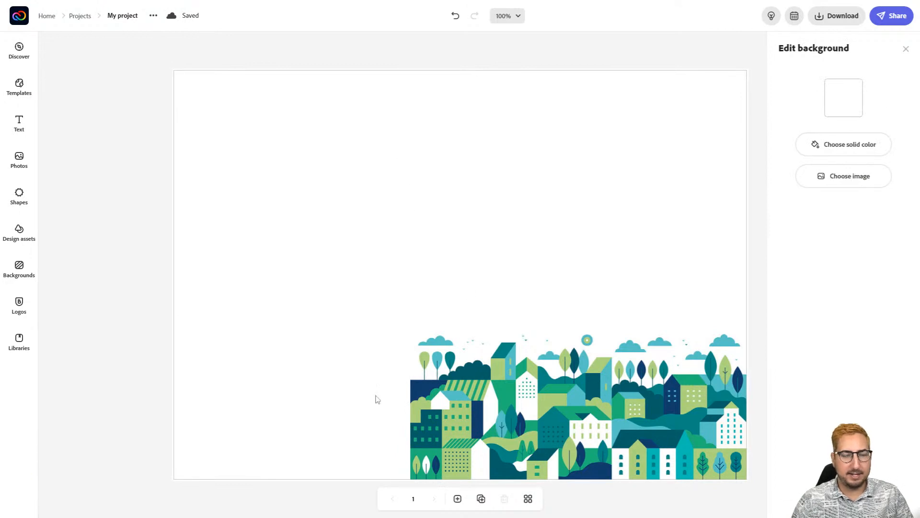
Duplicate the townscape image and place the copy flush against the original's left side along the card's bottom edge
click(574, 387)
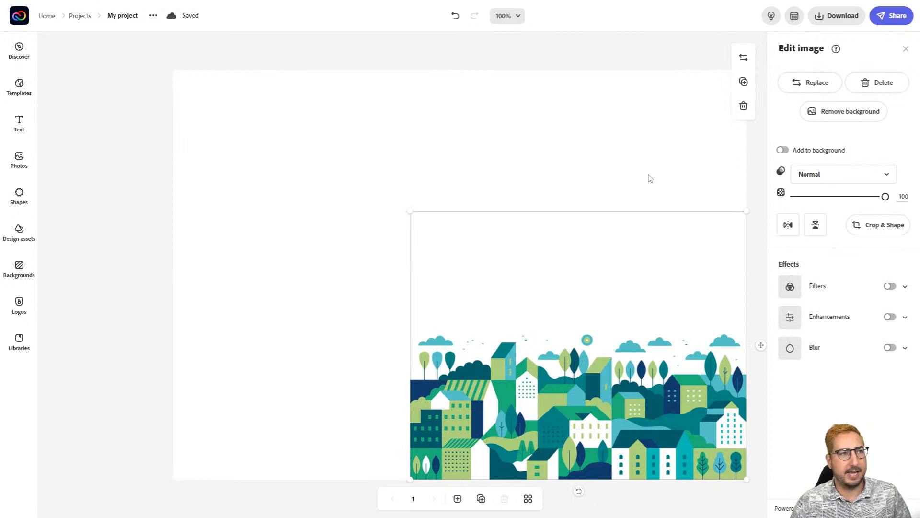
click(743, 83)
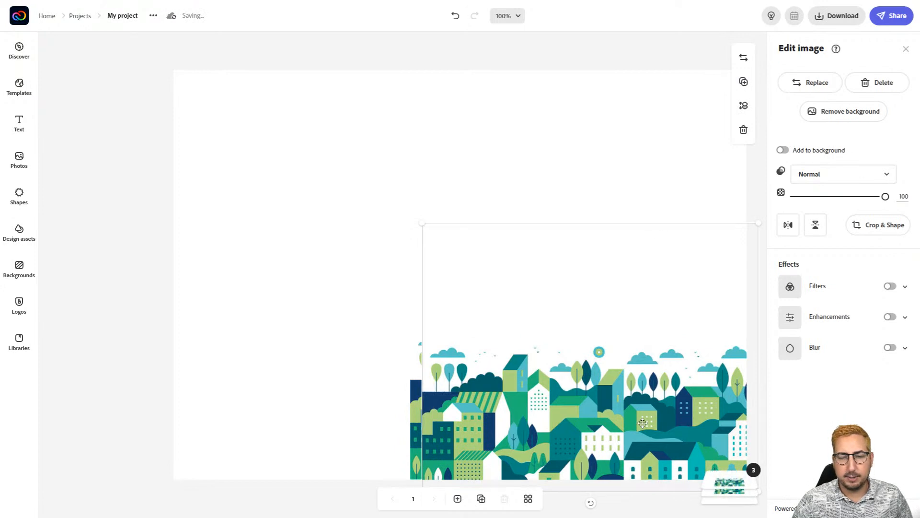
drag(643, 423, 300, 414)
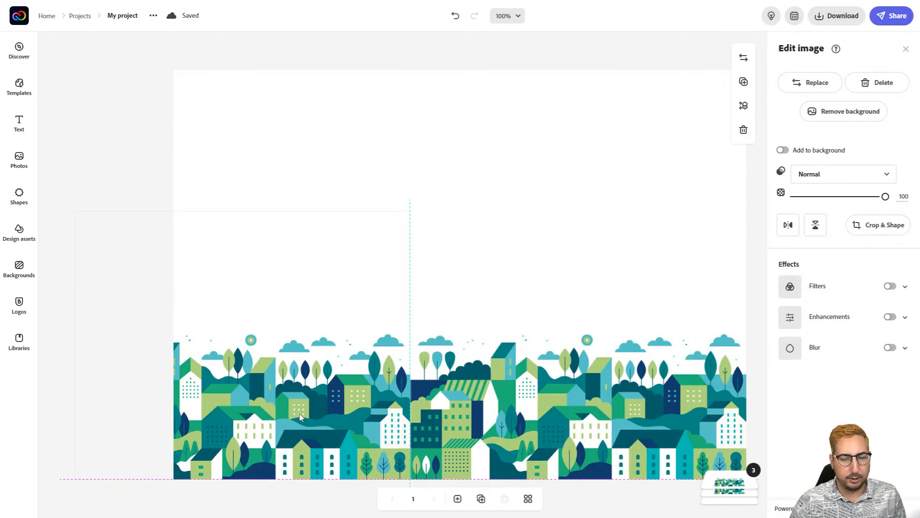
drag(299, 417, 299, 416)
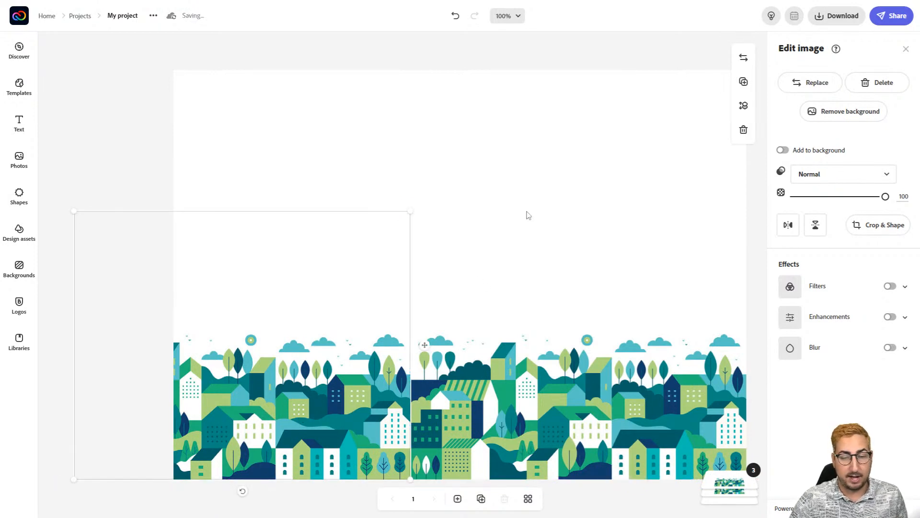
click(516, 152)
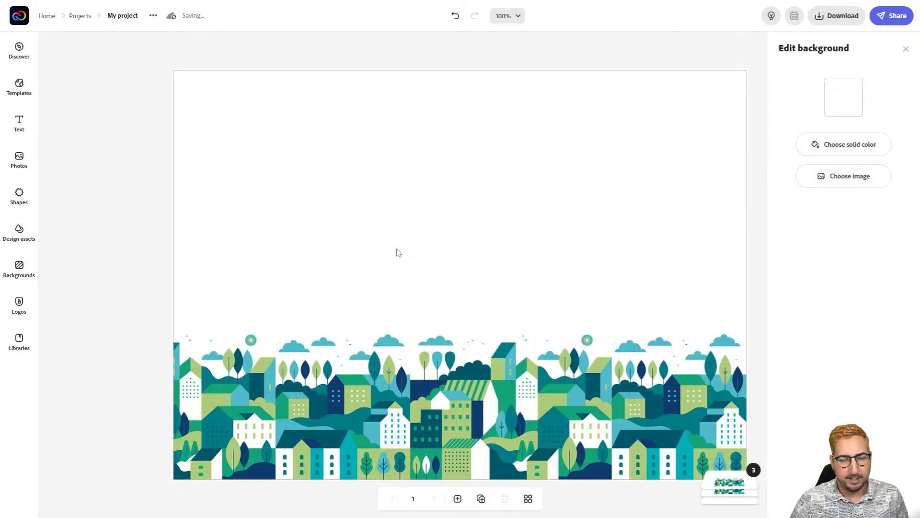
Nudge the left townscape copy slightly down and to the right so its scenery lines up with the original at the seam
click(325, 337)
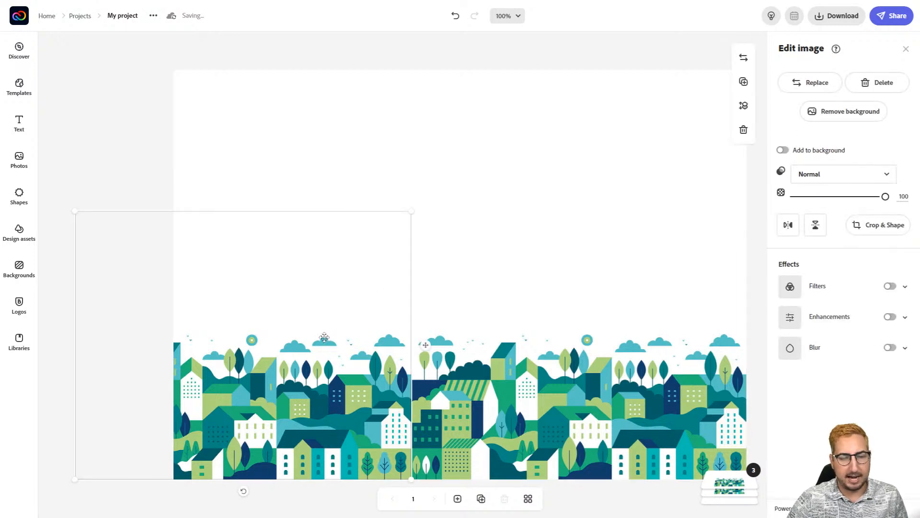
key(Down)
key(Down)
key(Down)
key(Down)
key(Down)
key(Down)
key(Down)
key(Down)
key(Right)
key(Right)
key(Down)
key(Down)
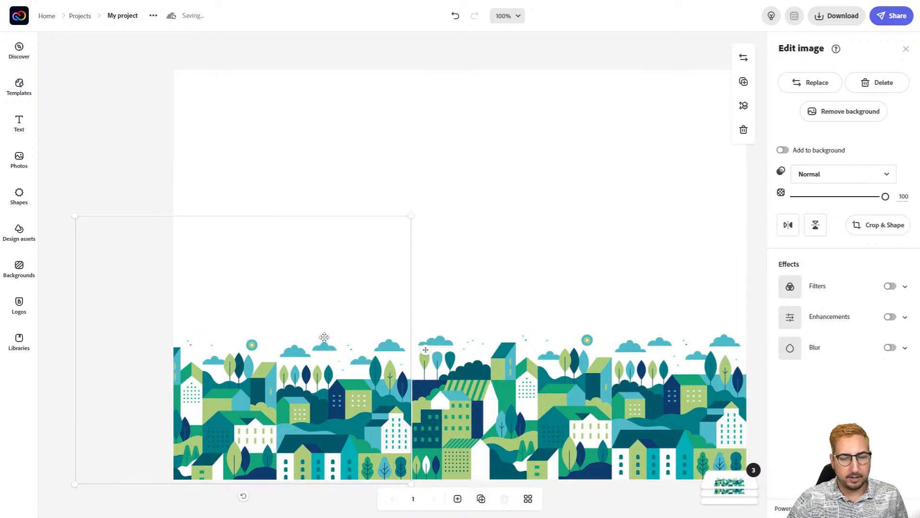
click(419, 190)
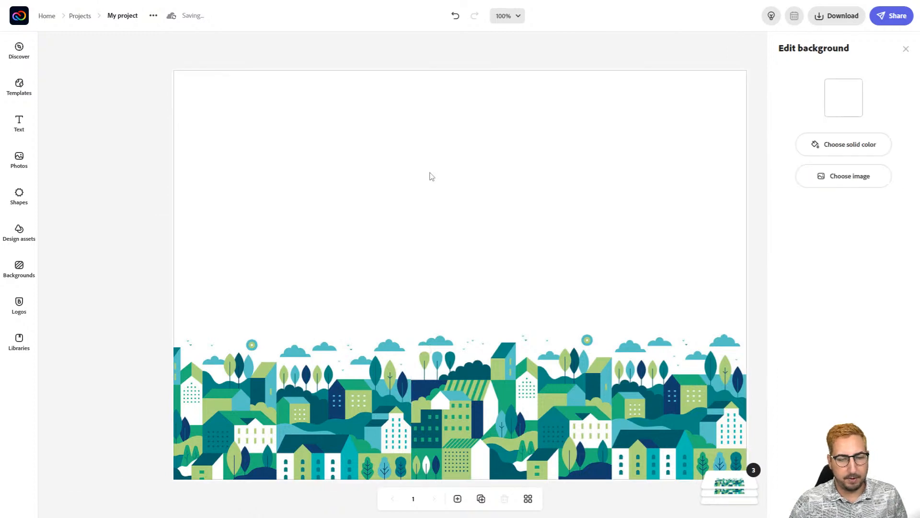
click(338, 355)
click(470, 189)
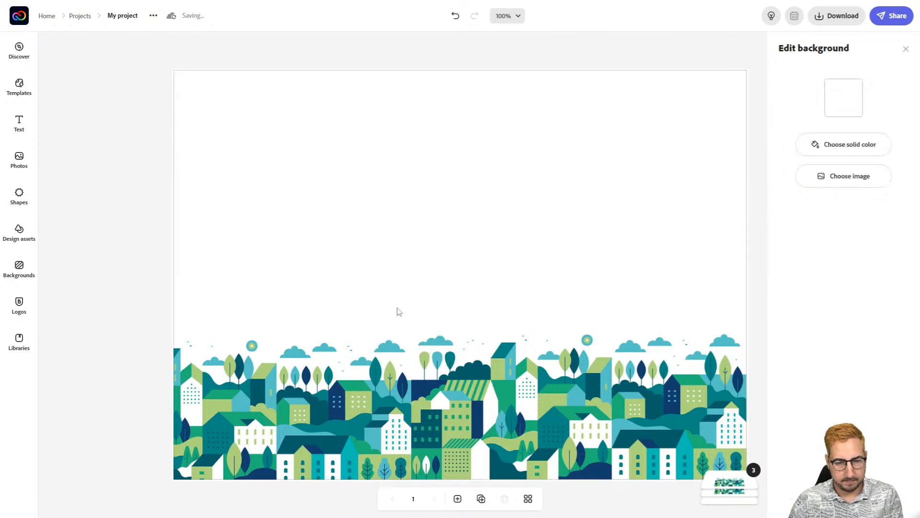
click(374, 346)
click(466, 226)
click(476, 149)
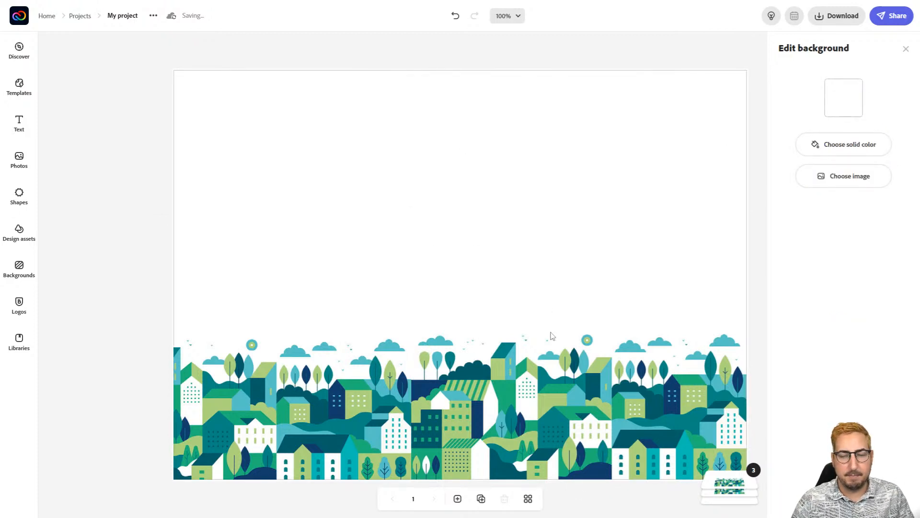
Group the two townscape images and shift the group slightly right while it still fills the card's full width
click(610, 354)
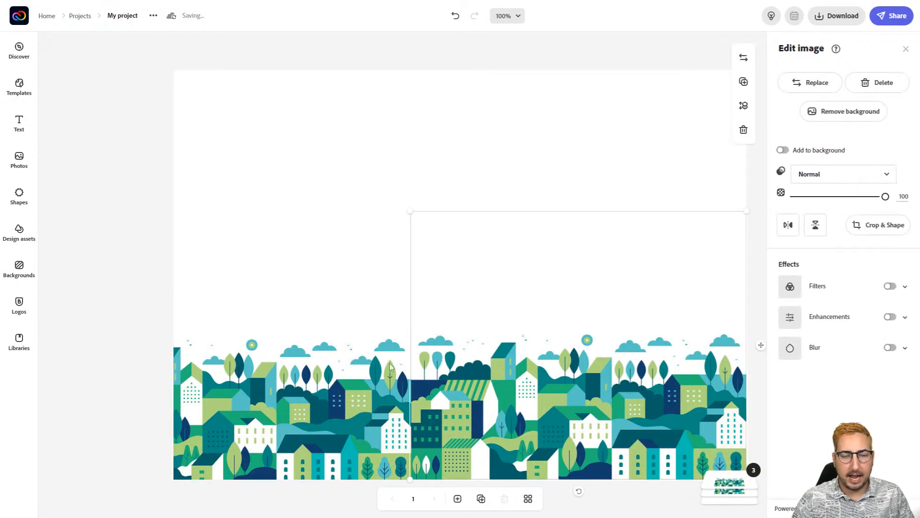
shift+click(319, 369)
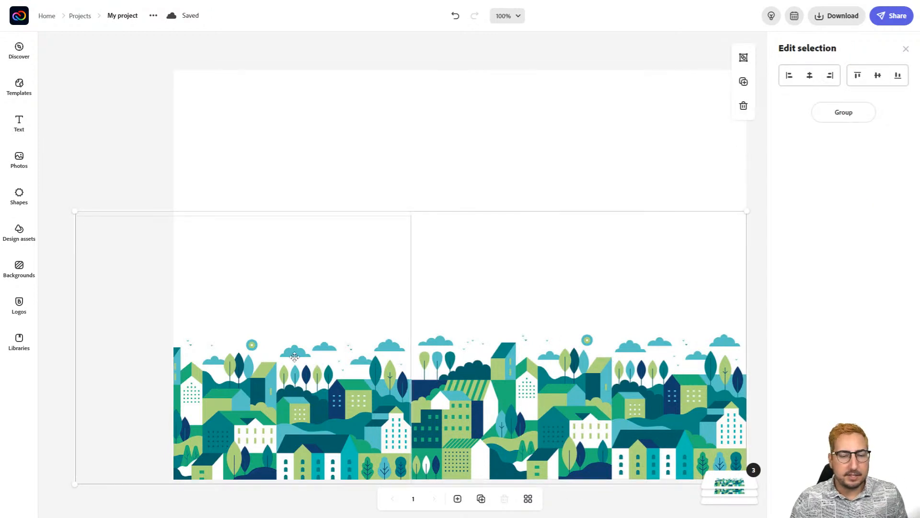
click(743, 58)
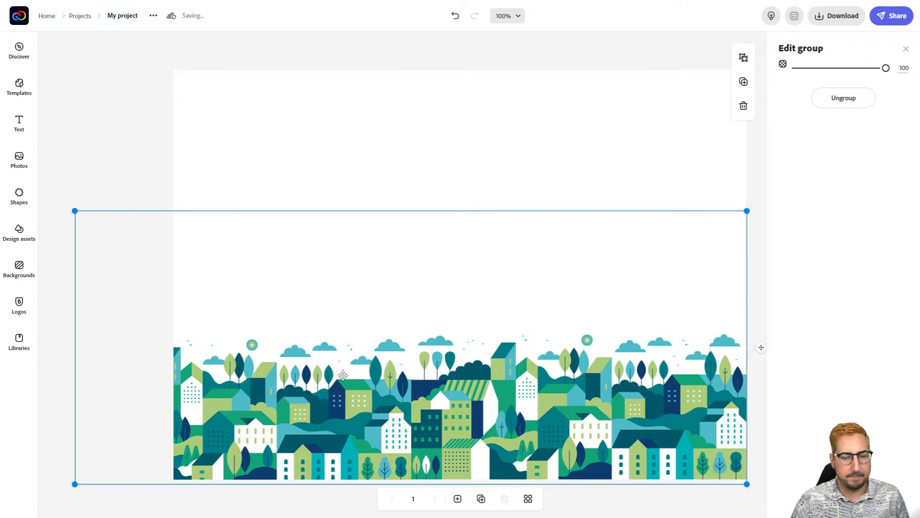
mouse_move(337, 376)
mouse_down()
mouse_move(359, 376)
mouse_move(349, 381)
mouse_up()
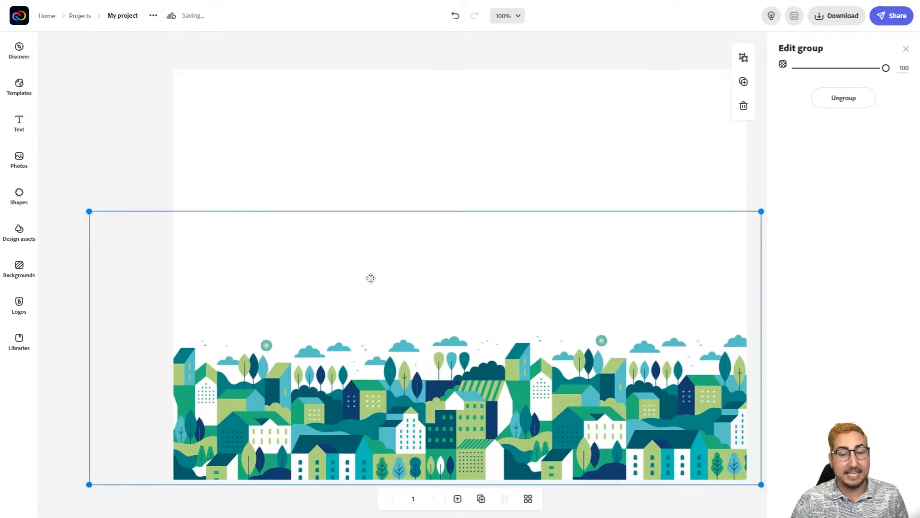
click(413, 174)
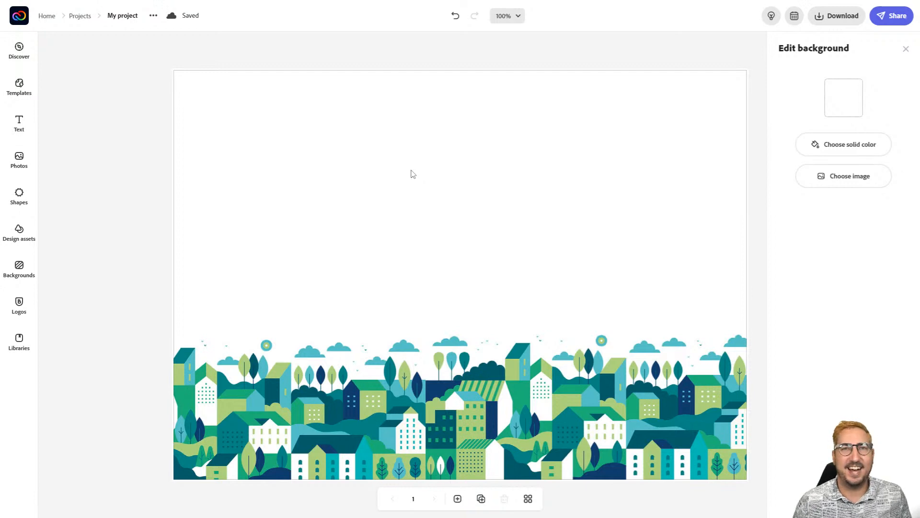
Search the text designs for "travel" and for "welcome"
click(26, 130)
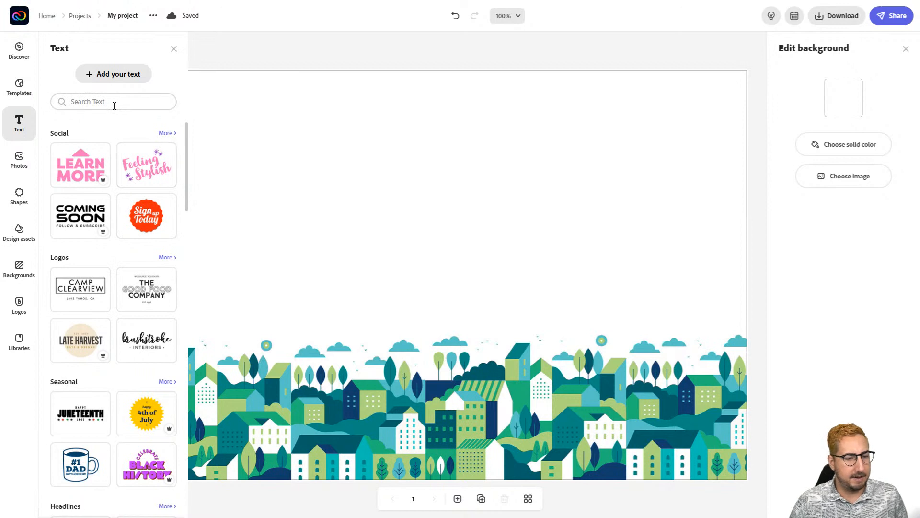
click(114, 103)
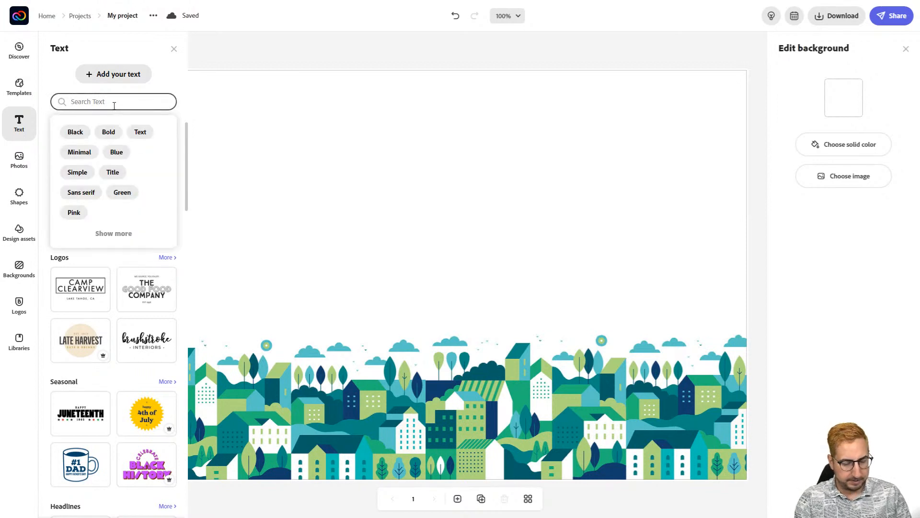
text(trave)
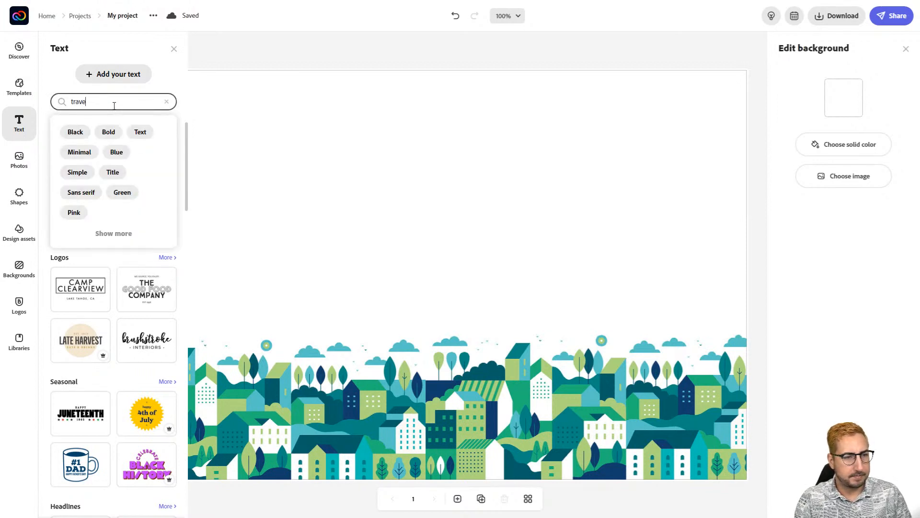
text(l)
key(Return)
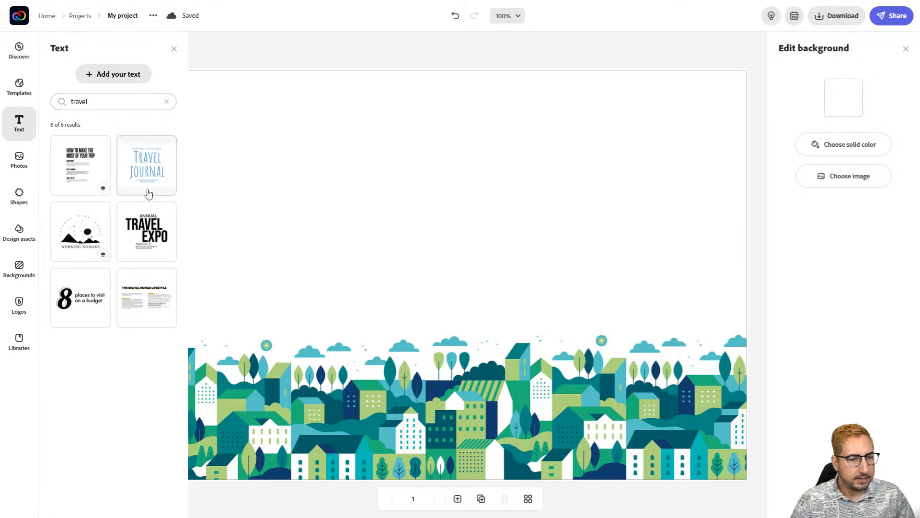
click(100, 103)
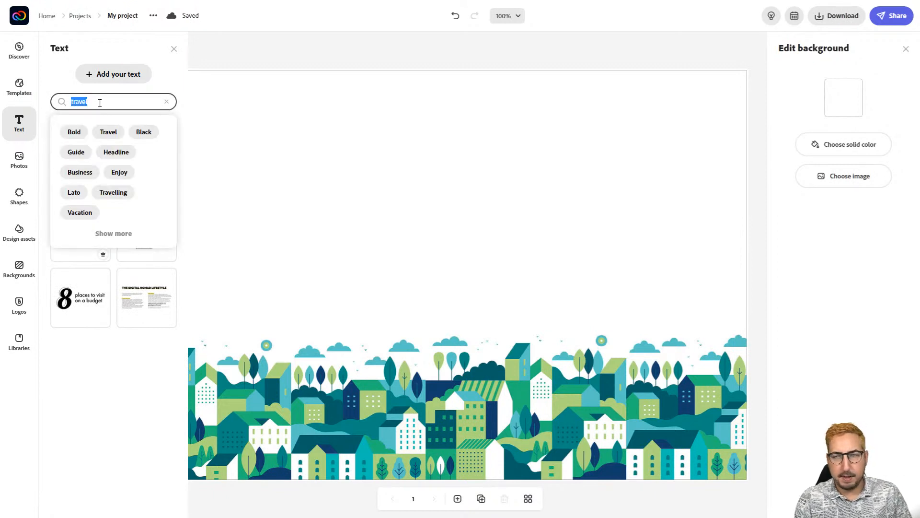
text(welcome)
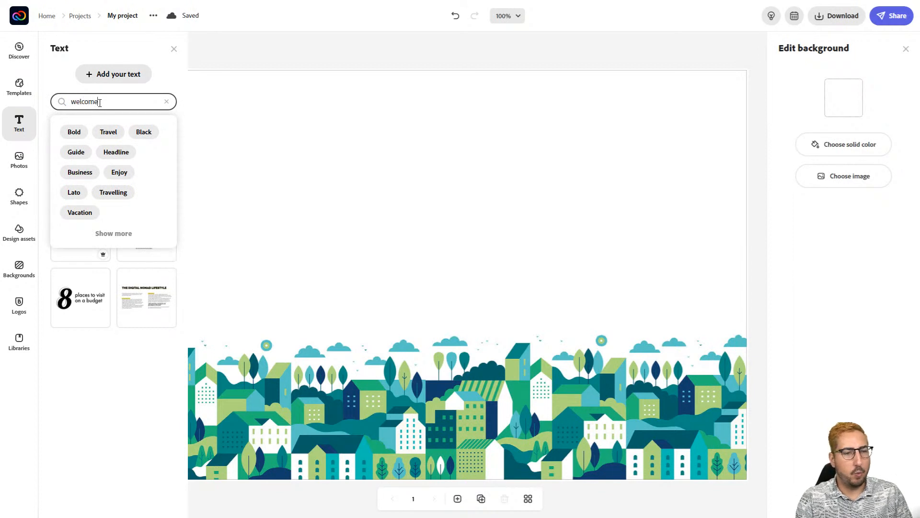
key(Return)
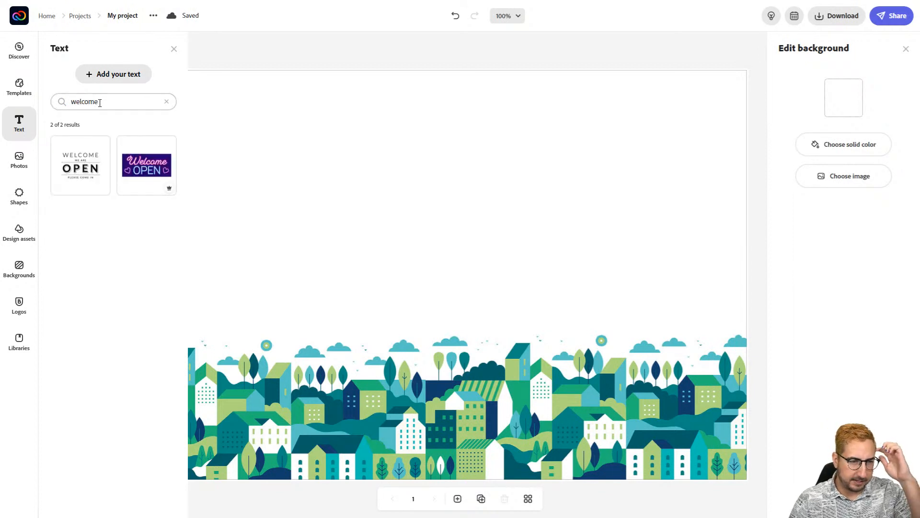
Clear the text search, browse the designed text categories and add the slanted "You've got this!" text to the card
click(166, 101)
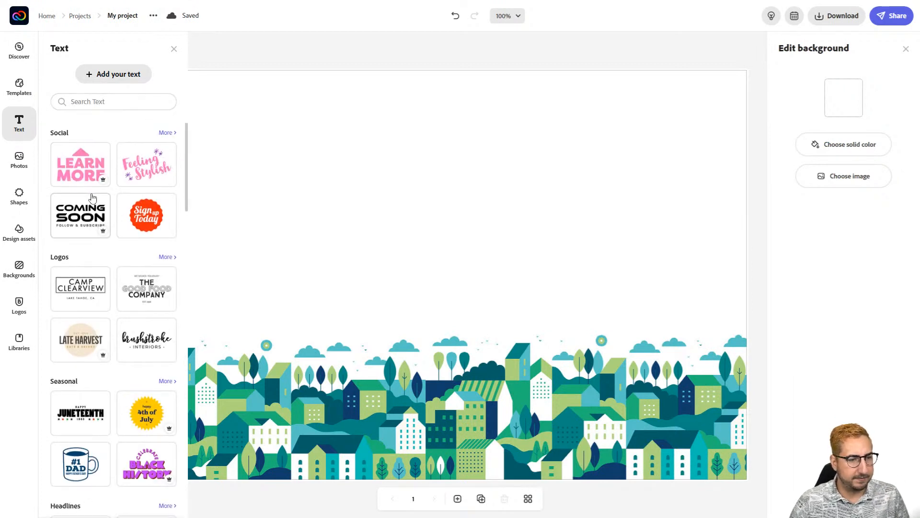
scroll(93, 197, down, 3)
scroll(93, 197, down, 3)
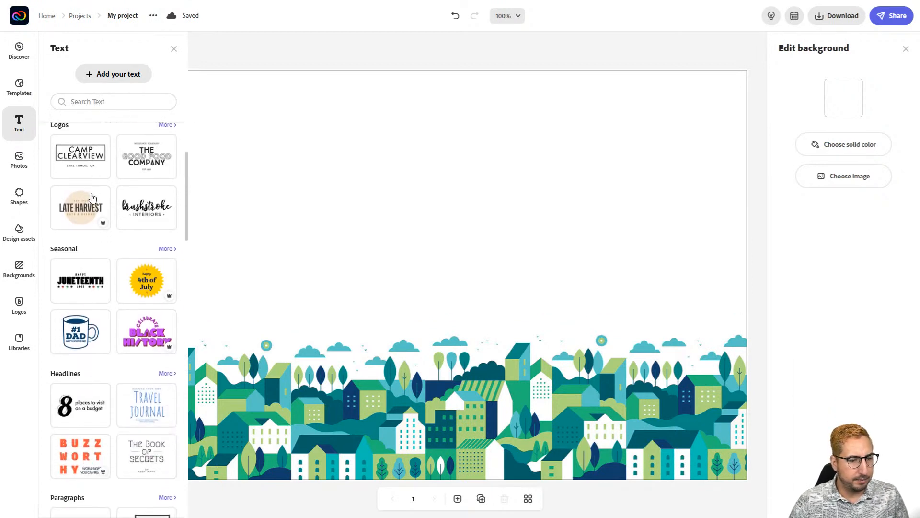
scroll(92, 197, down, 4)
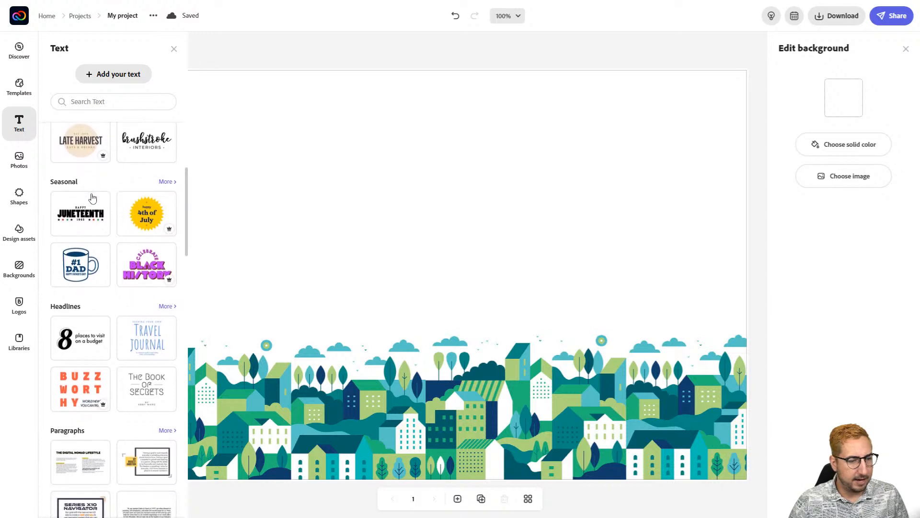
scroll(93, 197, down, 7)
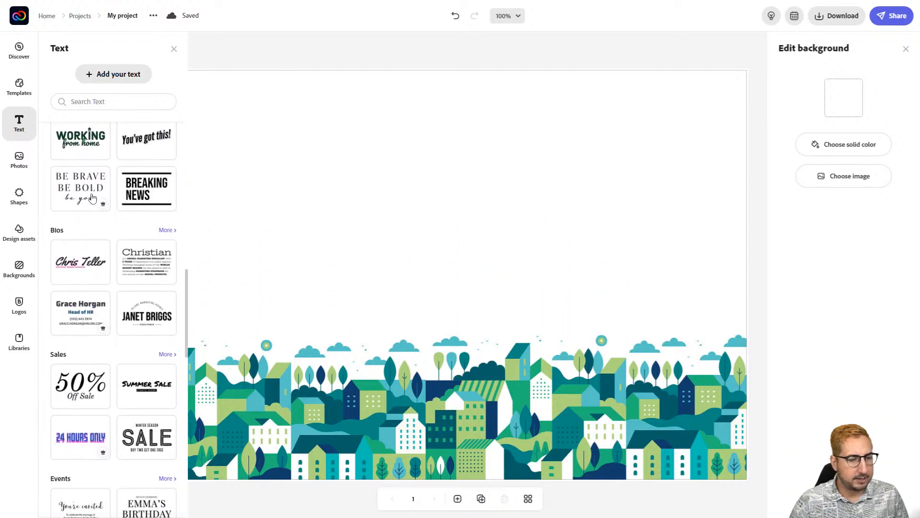
click(142, 151)
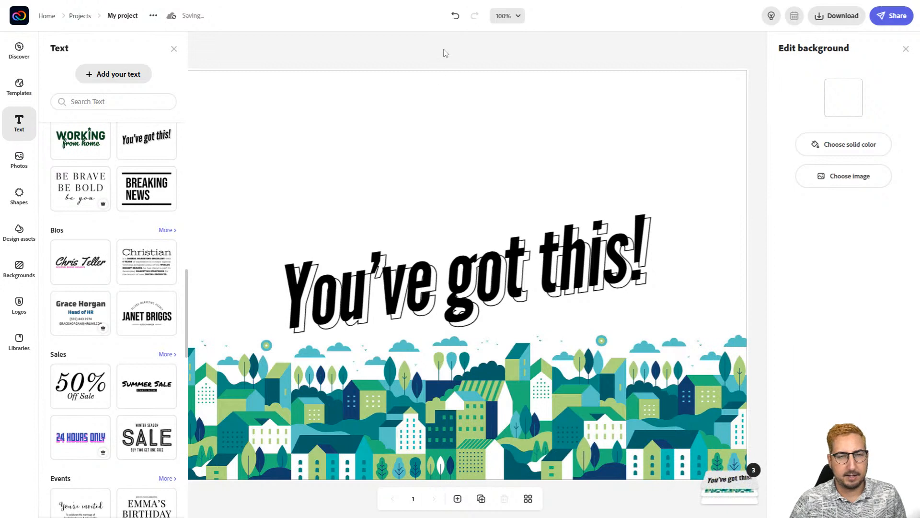
click(444, 50)
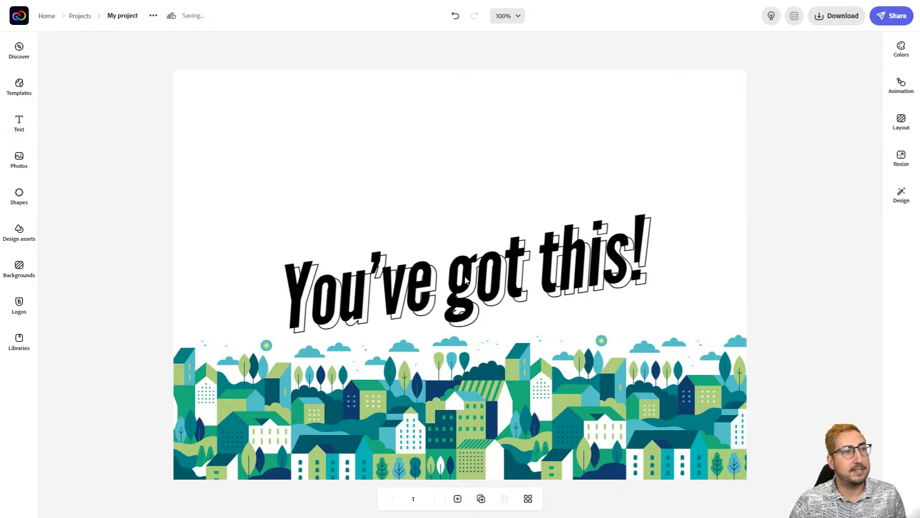
Rename the project as "Travel Postcard"
click(128, 16)
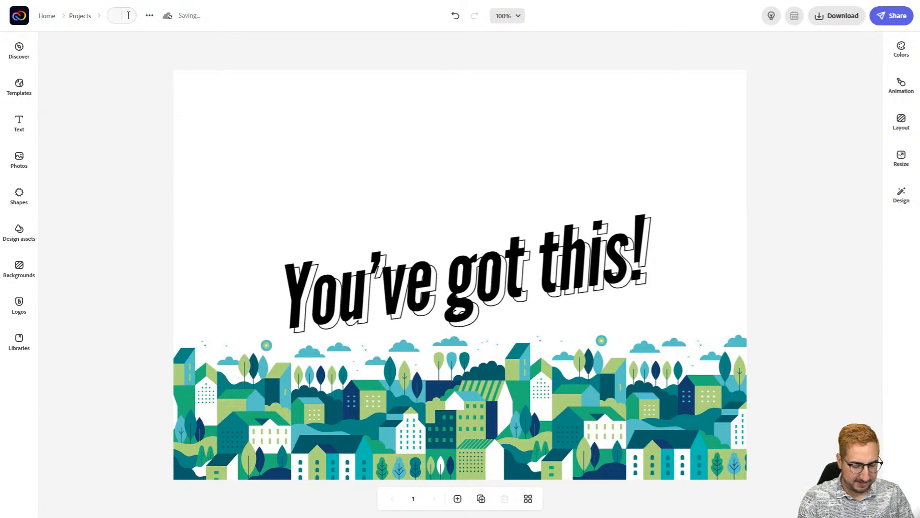
text(Travel Postcard)
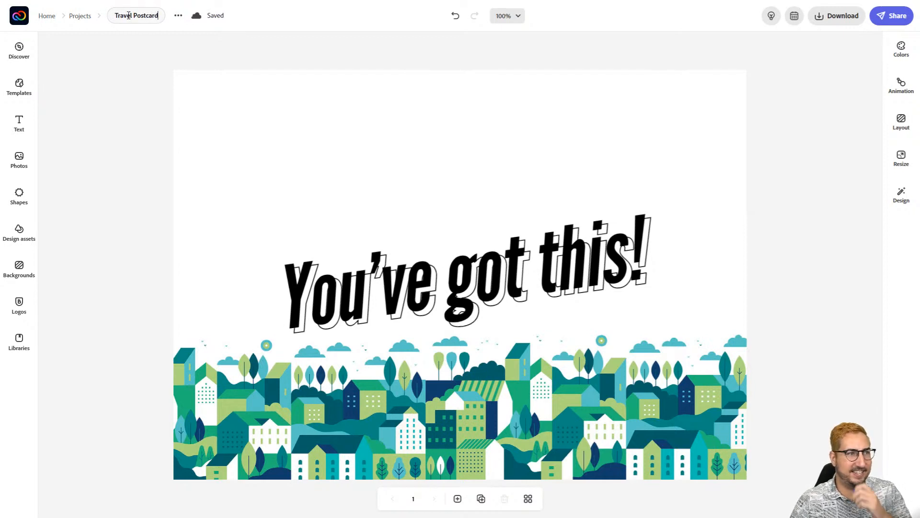
click(141, 86)
Enlarge the "You've got this!" text to size 101.1 and move it up into the white space above the townscape
click(434, 297)
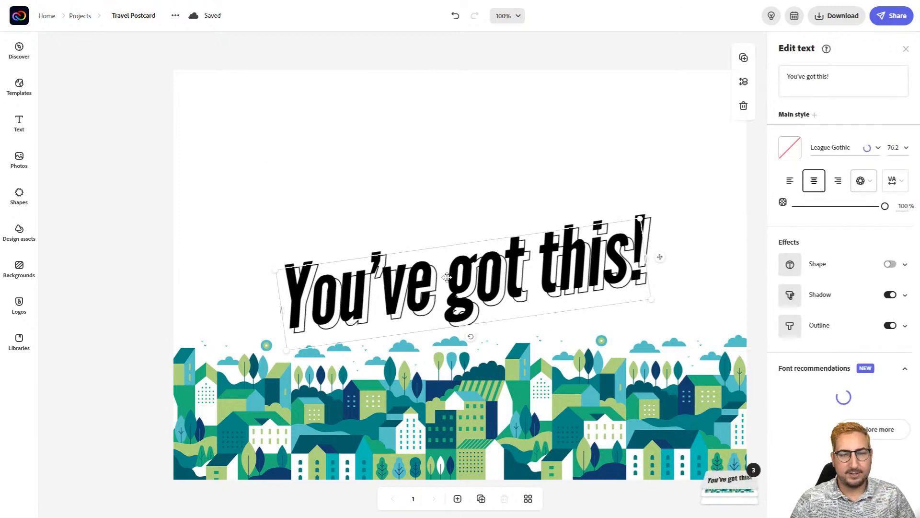
drag(641, 218, 702, 194)
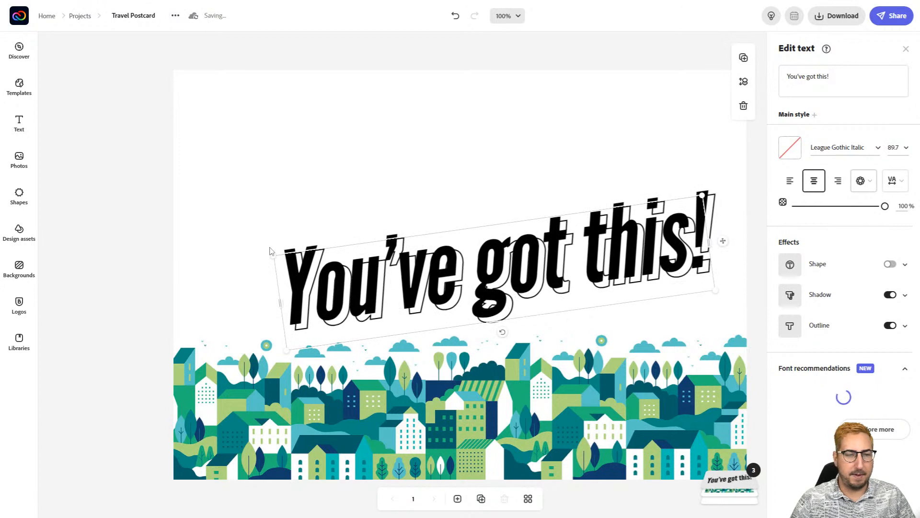
drag(272, 253, 220, 230)
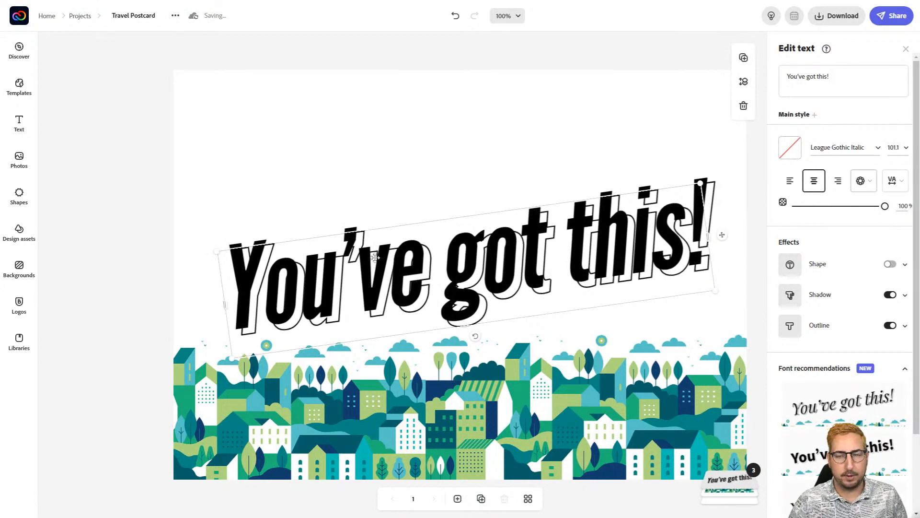
drag(368, 287, 366, 208)
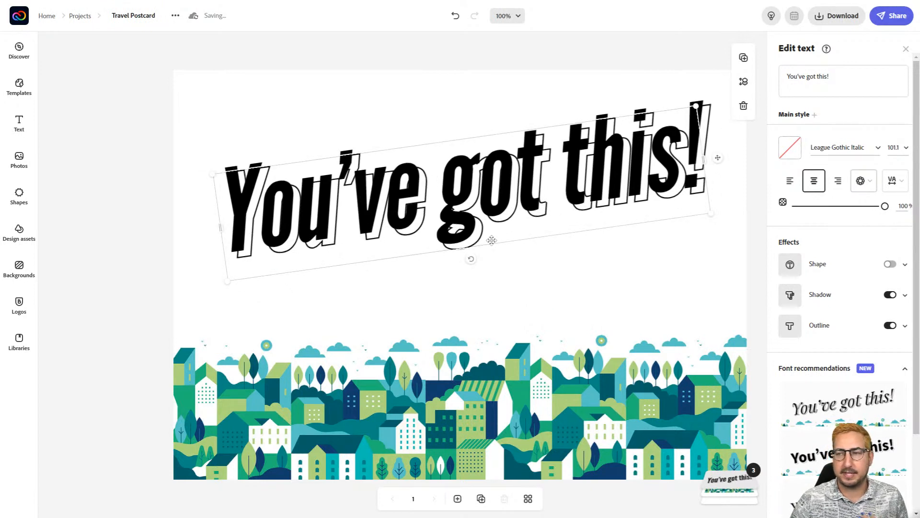
Replace the headline text with "Melbourne!" and enlarge it to size 134.9, placing it just above the townscape
click(832, 77)
key(ctrl+a)
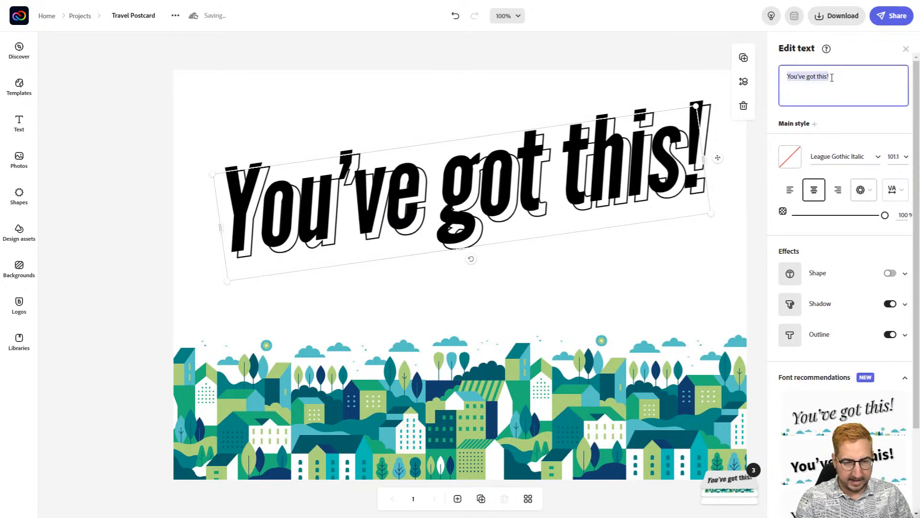
text(Melbour)
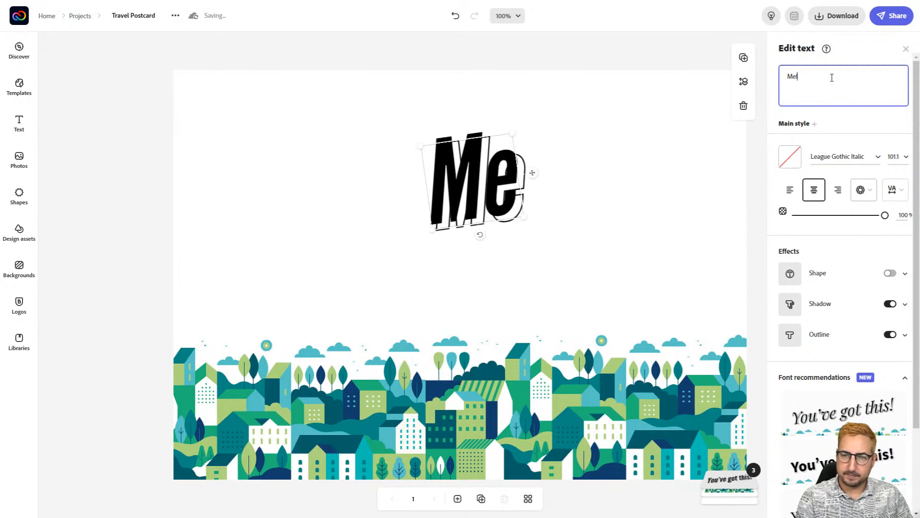
text(ne!)
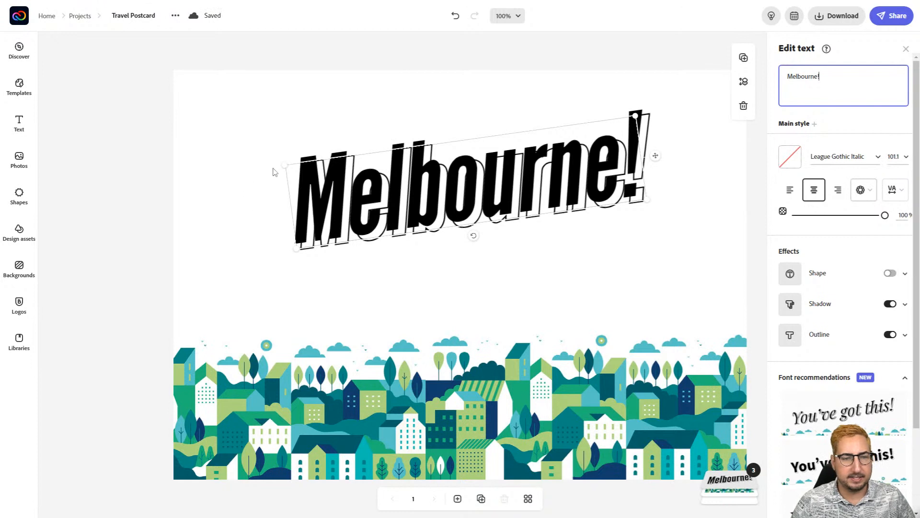
drag(285, 165, 217, 144)
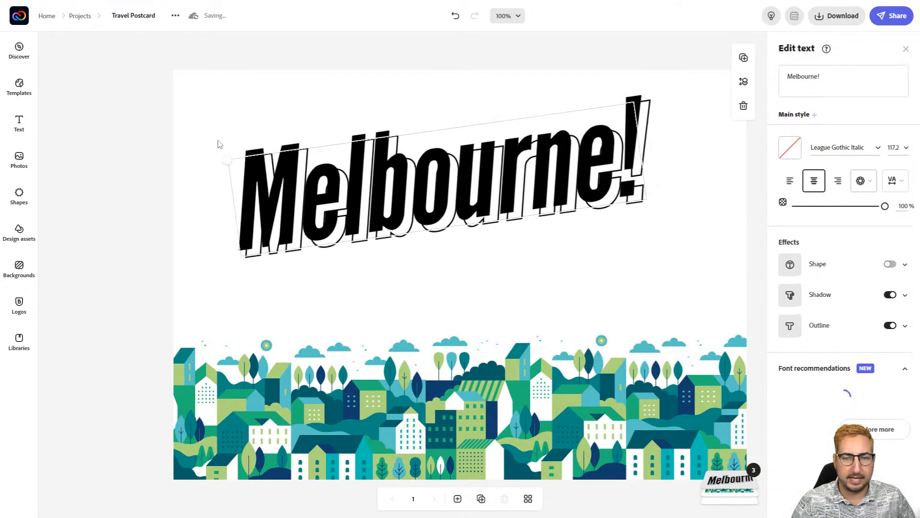
drag(648, 202, 637, 242)
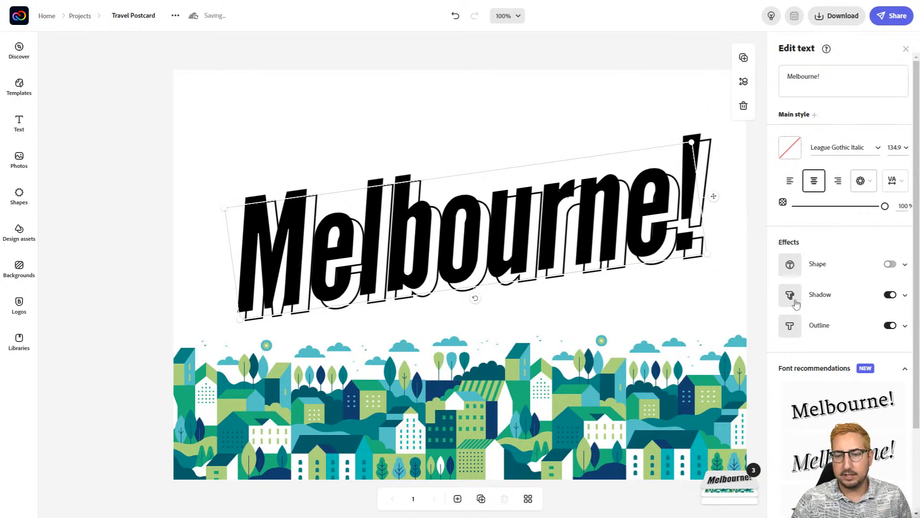
Recolour the headline's shadow with the teal 038982 sampled from a building in the townscape
scroll(792, 299, down, 2)
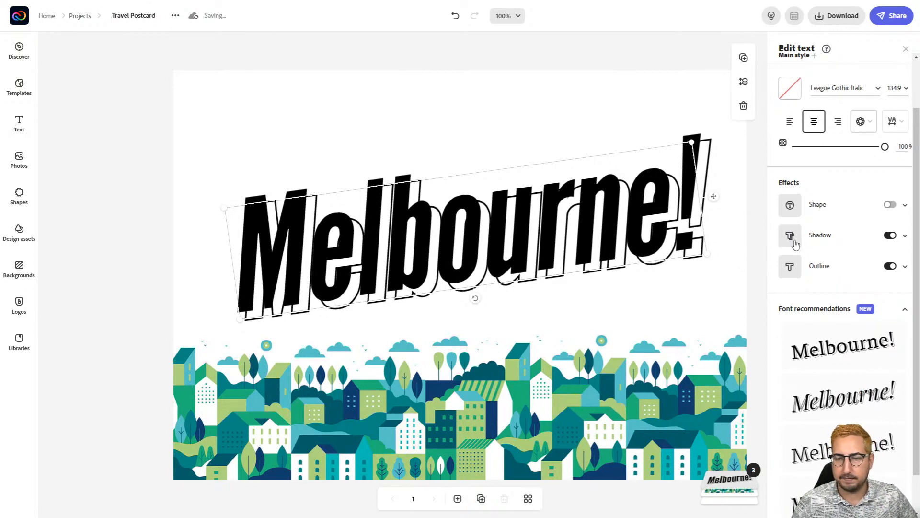
click(795, 240)
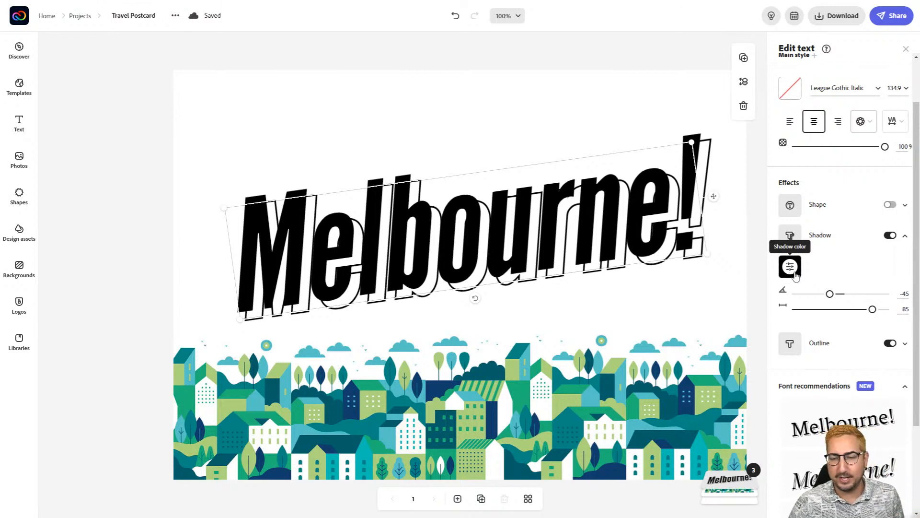
click(791, 267)
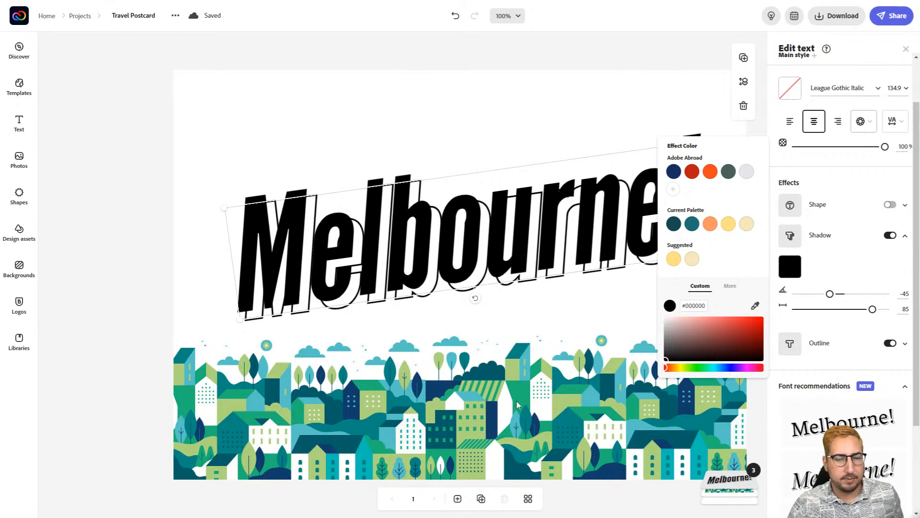
click(755, 306)
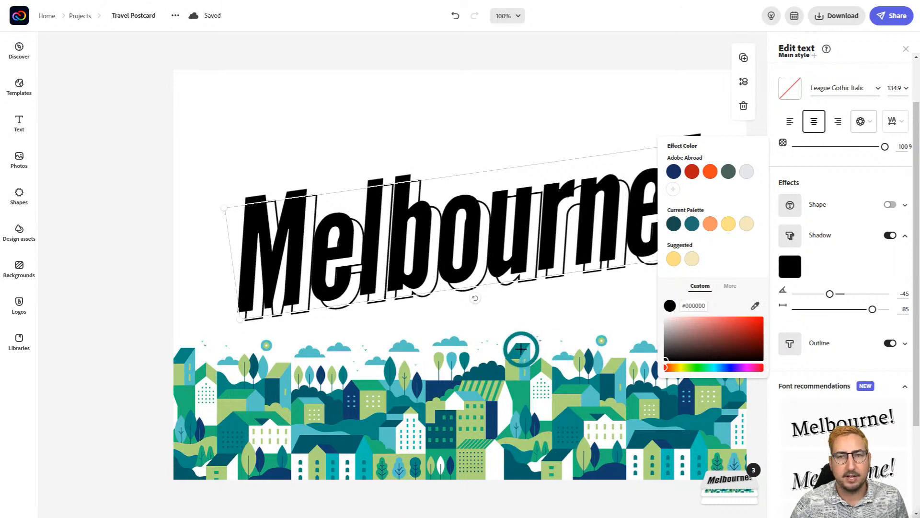
click(521, 350)
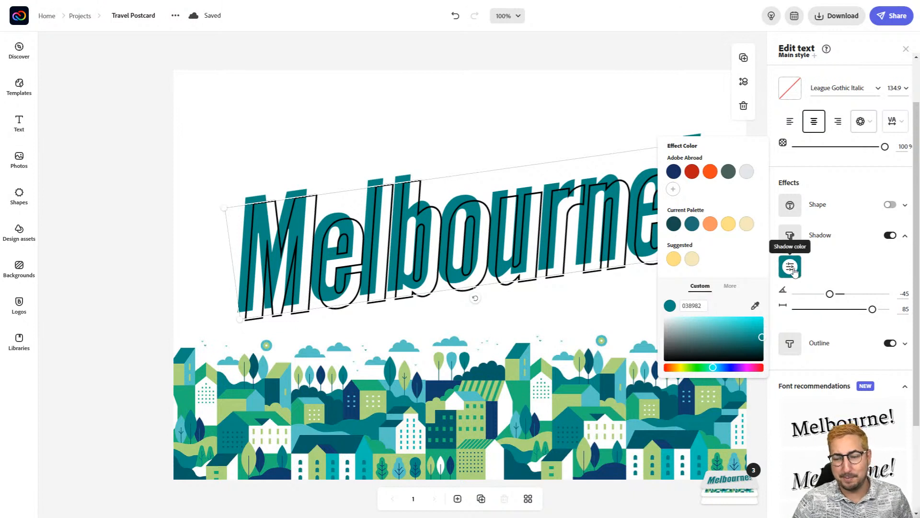
Recolour the headline's outline with the dark teal 016269 sampled from the townscape
click(905, 343)
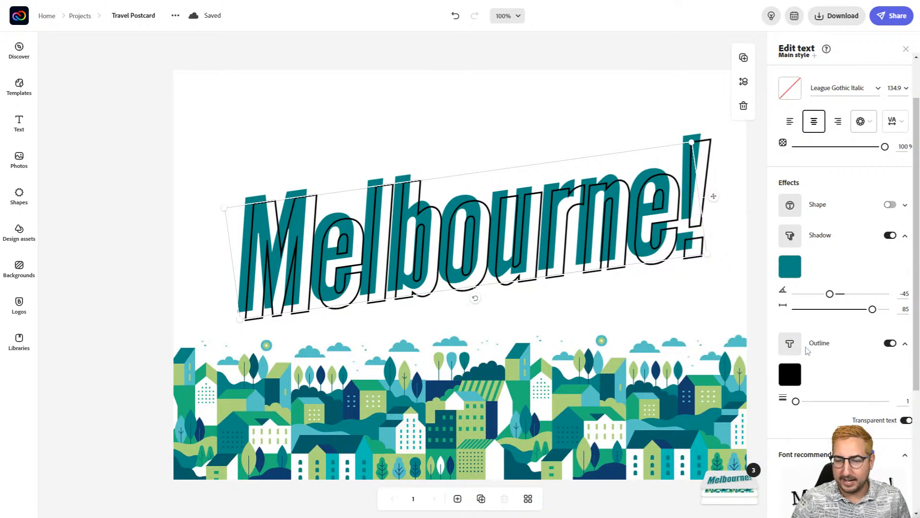
click(790, 374)
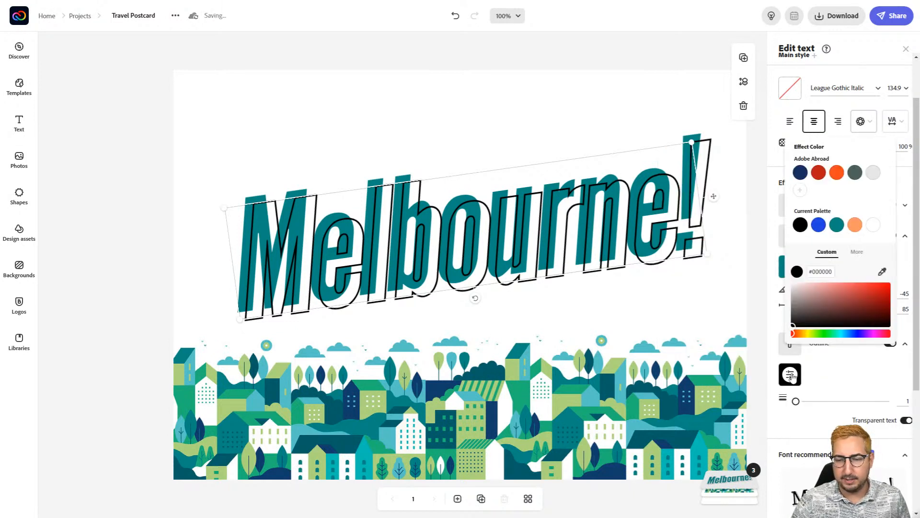
click(883, 271)
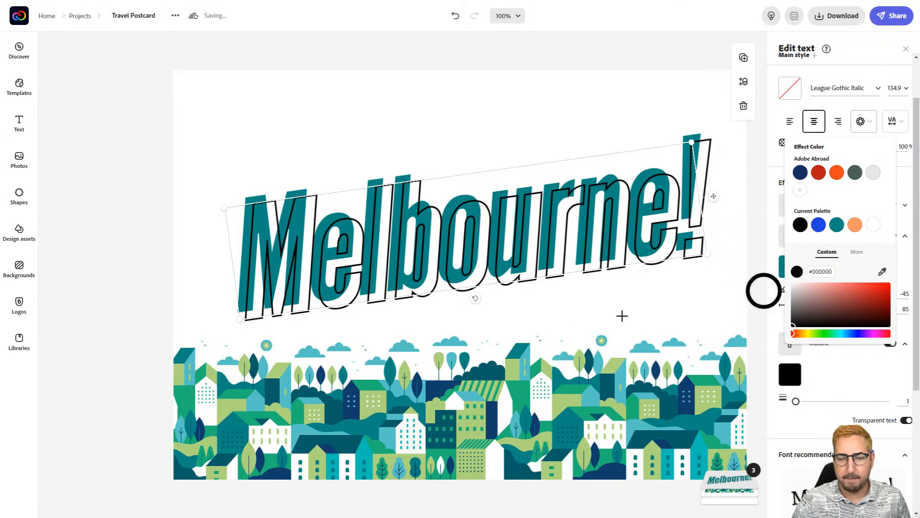
click(610, 385)
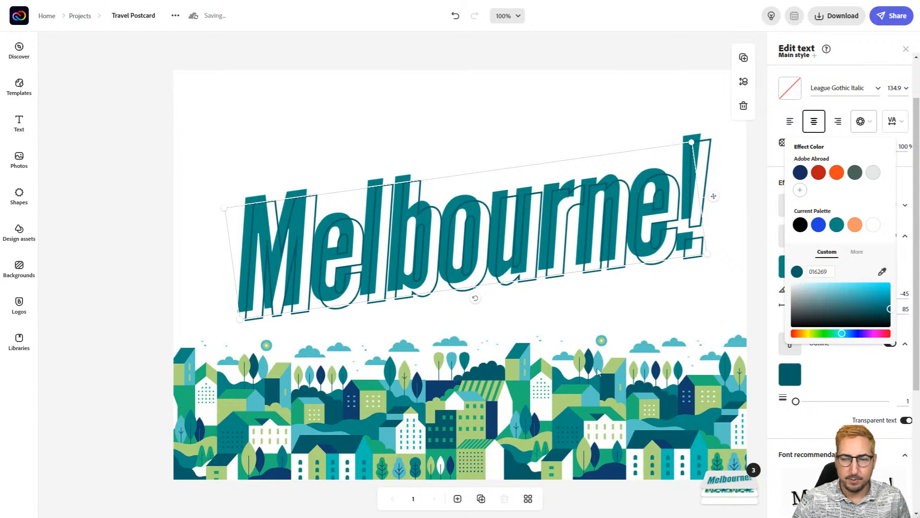
click(779, 226)
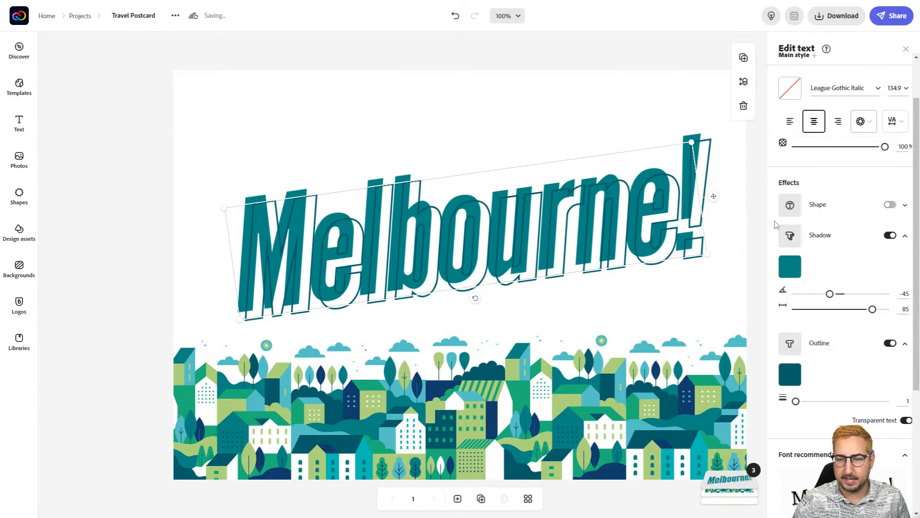
Set the headline's shadow to the dark teal 016269 sampled from the townscape and its shadow distance to 42
click(790, 267)
click(883, 416)
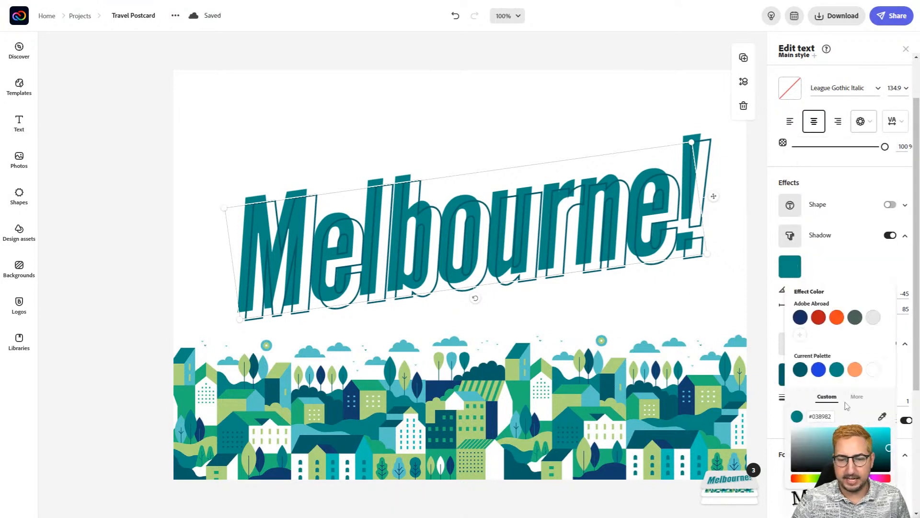
click(611, 386)
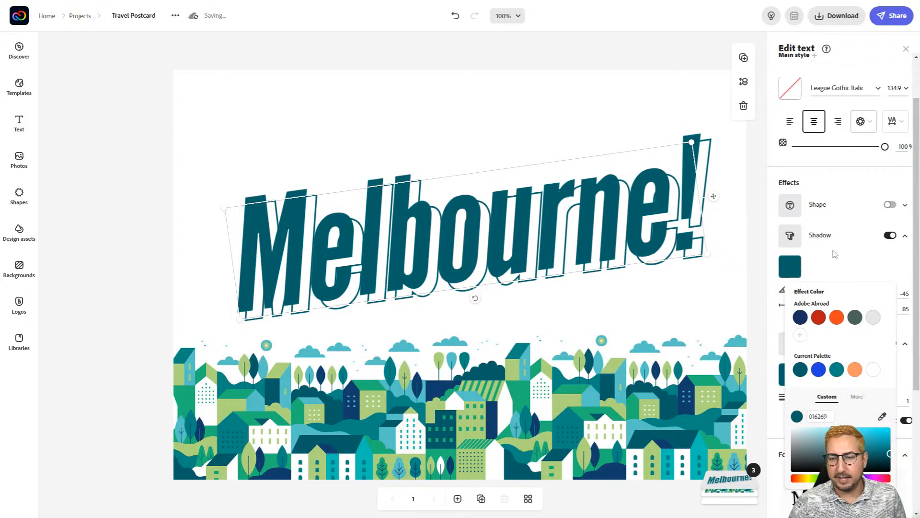
click(905, 240)
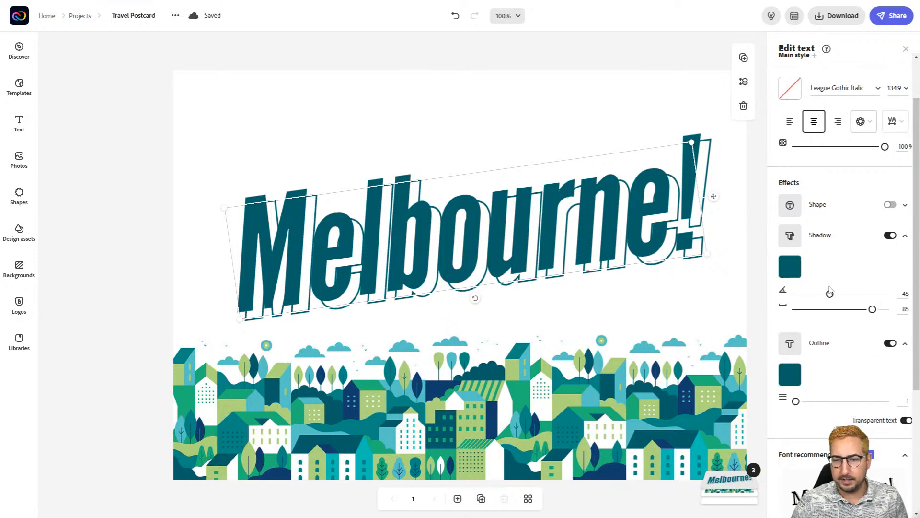
drag(872, 309, 834, 311)
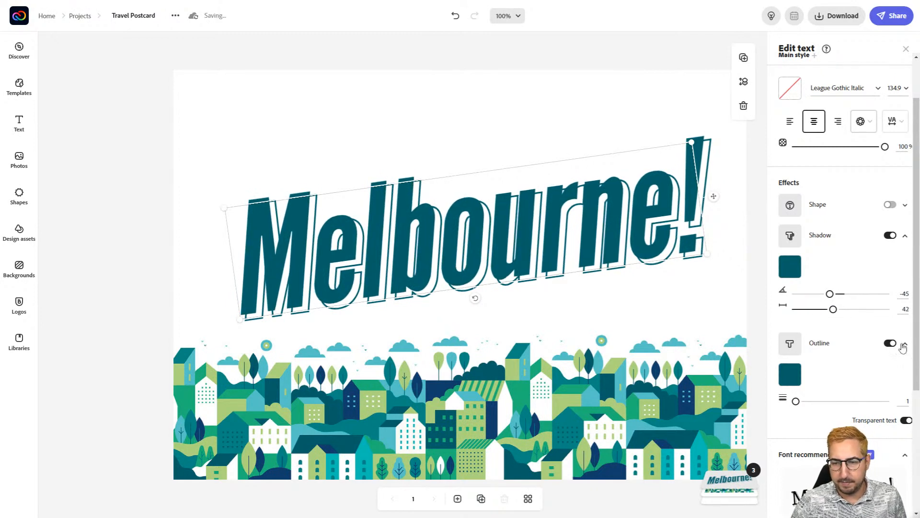
drag(796, 403, 786, 405)
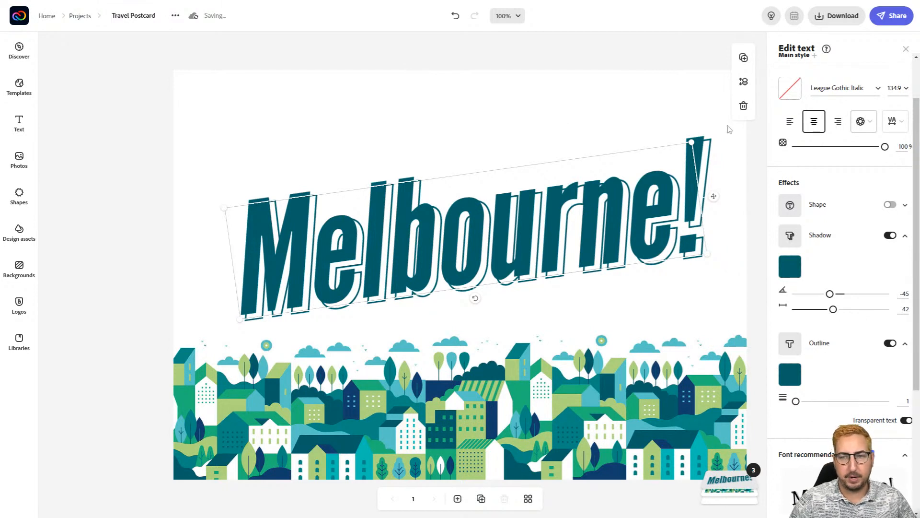
Duplicate the "Melbourne!" text, place the copy above the original at size 84.7, and remove the copy's shadow and outline
click(744, 58)
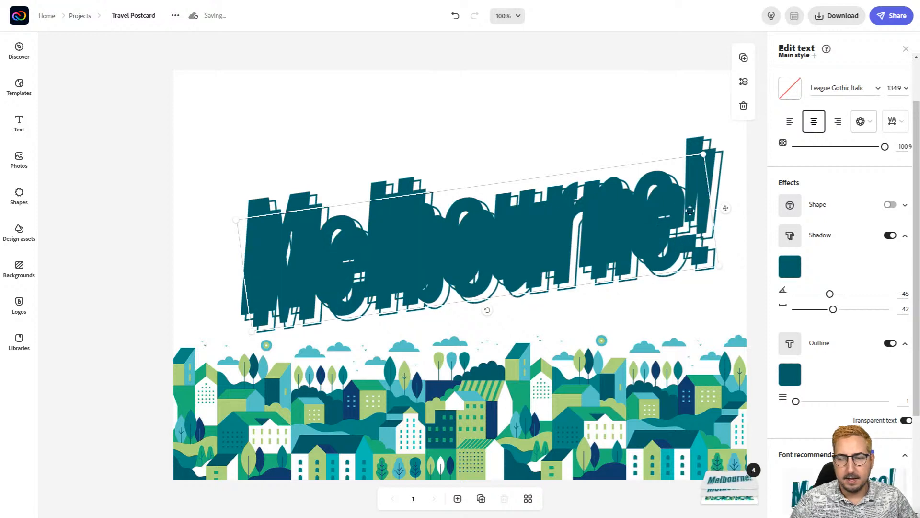
drag(649, 243, 453, 143)
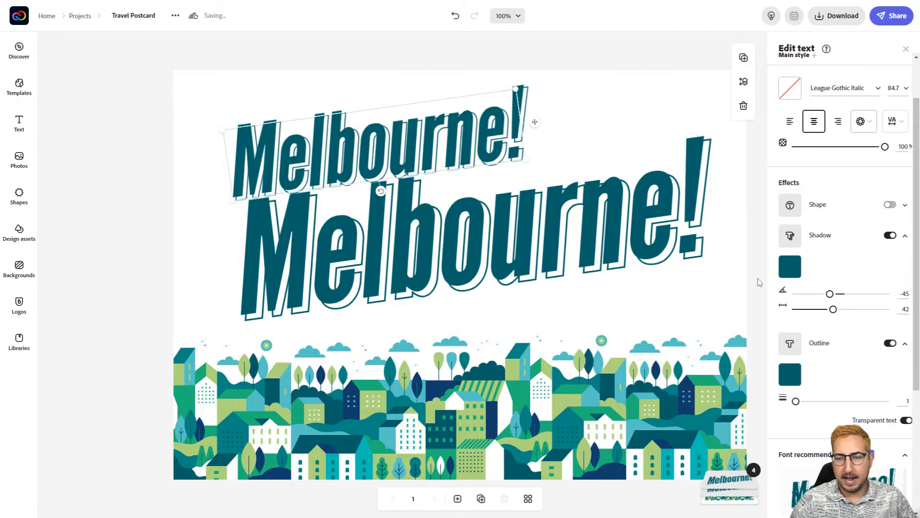
click(889, 235)
click(890, 265)
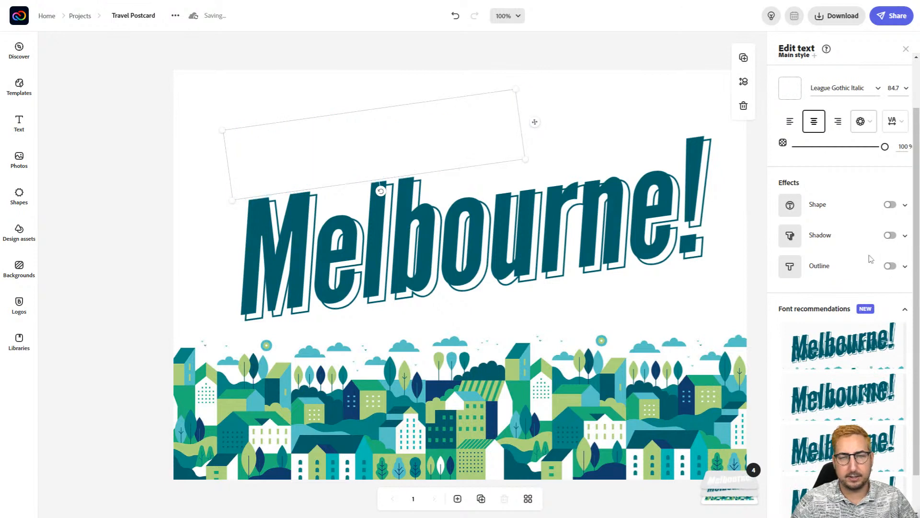
Colour the smaller "Melbourne!" copy light green AED27E, sampled from a building in the townscape
click(789, 93)
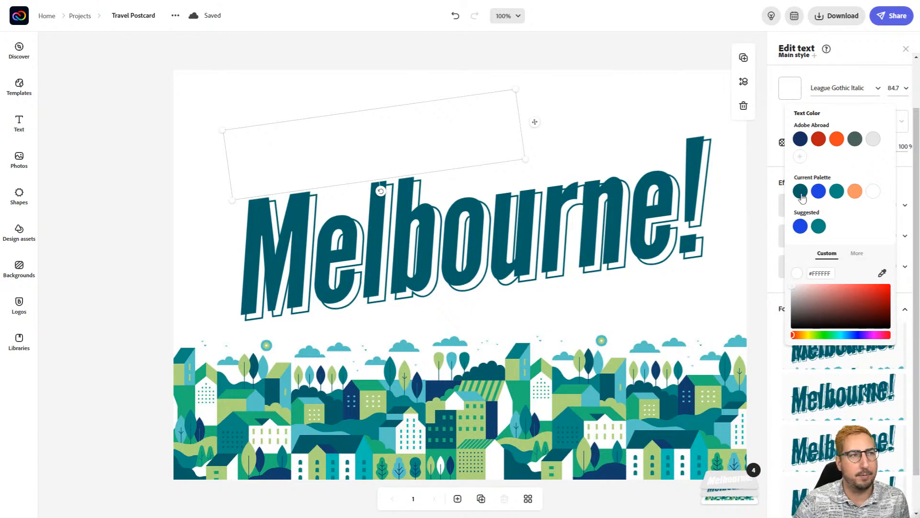
click(883, 275)
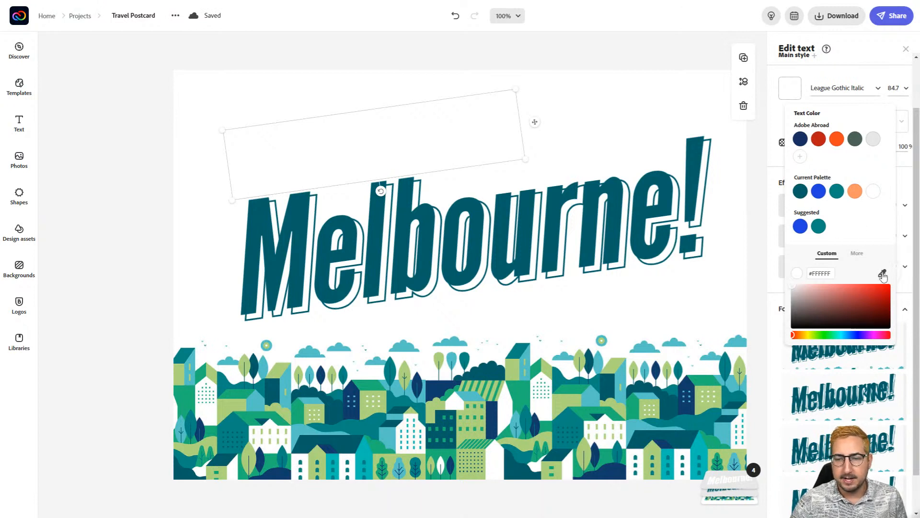
click(617, 372)
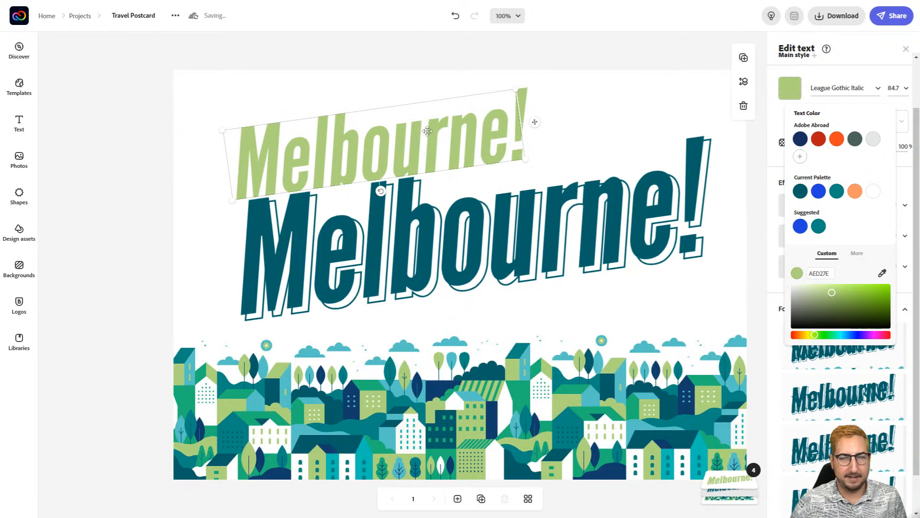
click(845, 90)
click(812, 76)
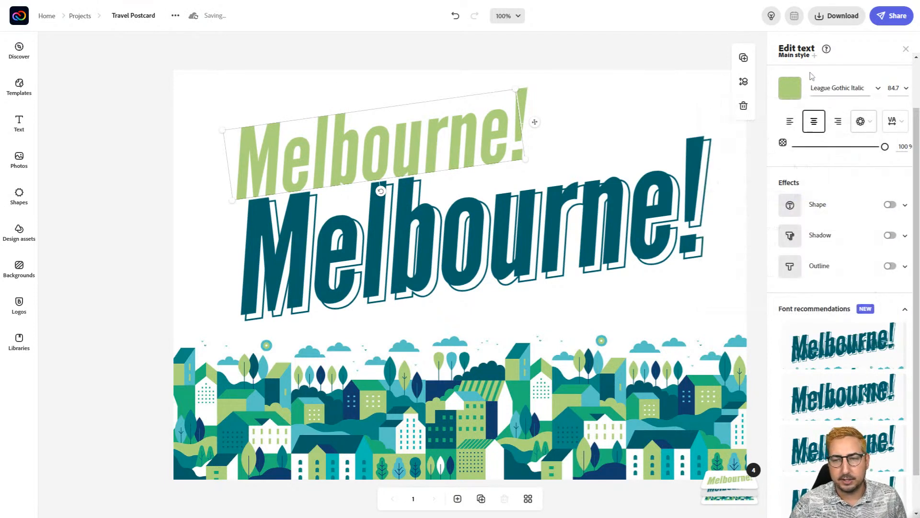
Change the font of the green "Melbourne!" copy to Mascot MVB Regular
click(878, 89)
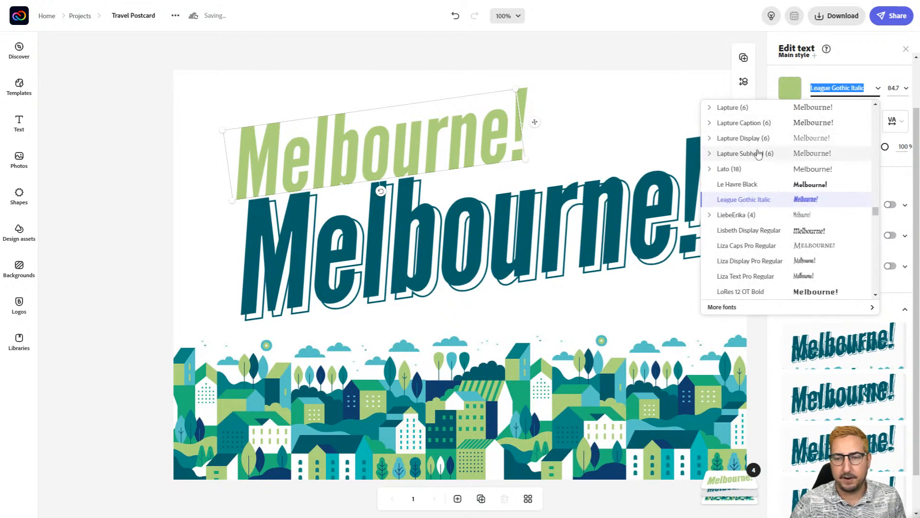
scroll(757, 153, down, 5)
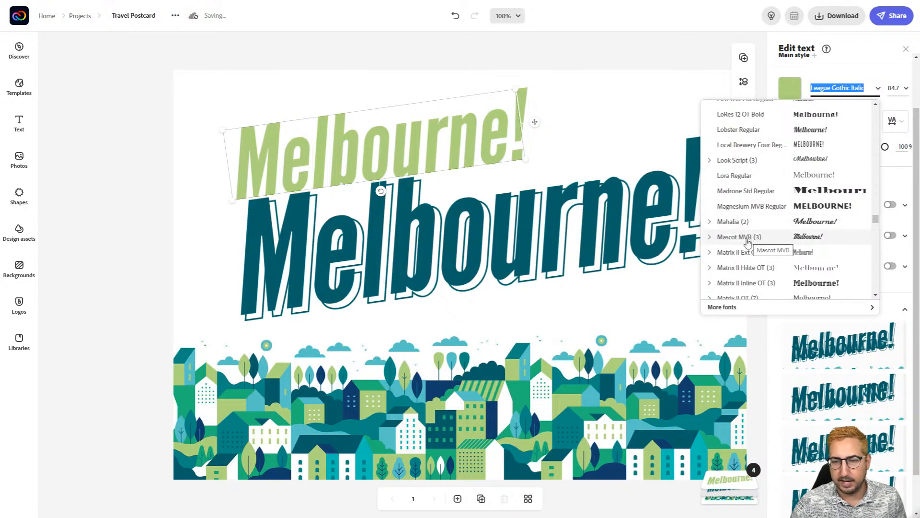
click(711, 239)
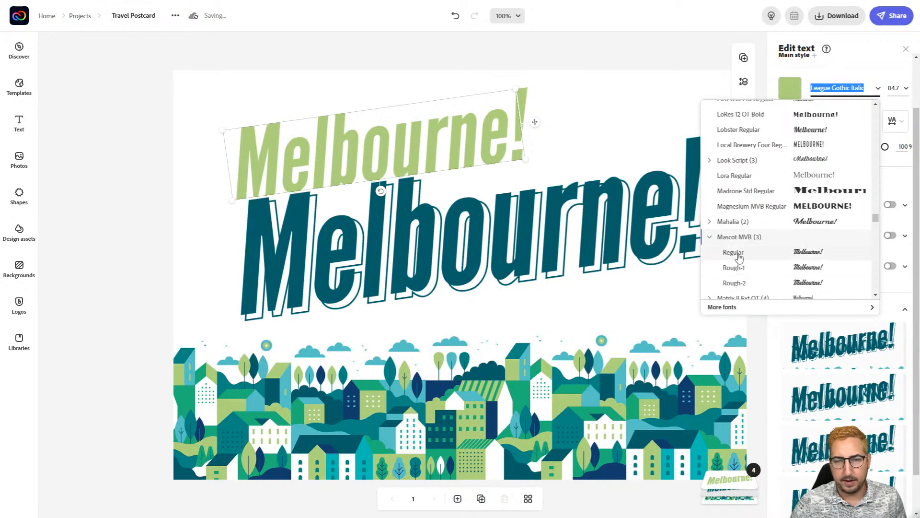
click(734, 253)
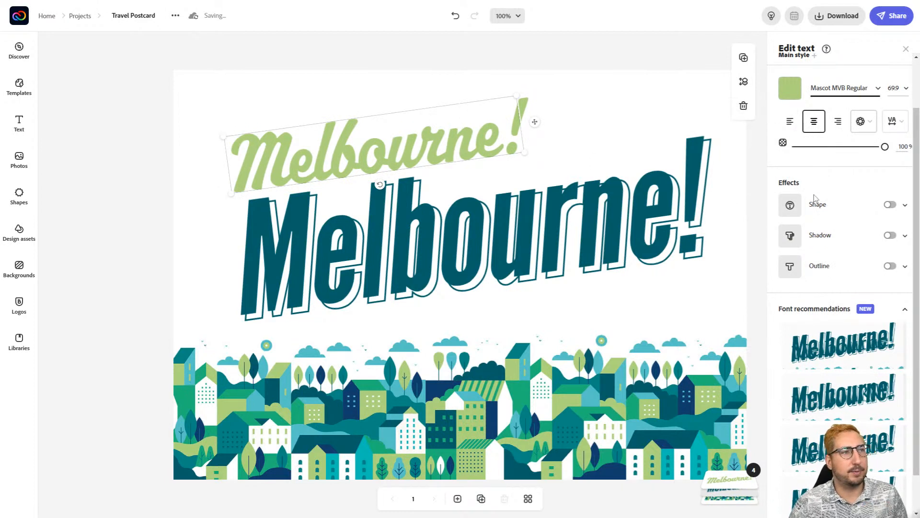
Replace the green script text with "Greetings From"
scroll(816, 196, up, 2)
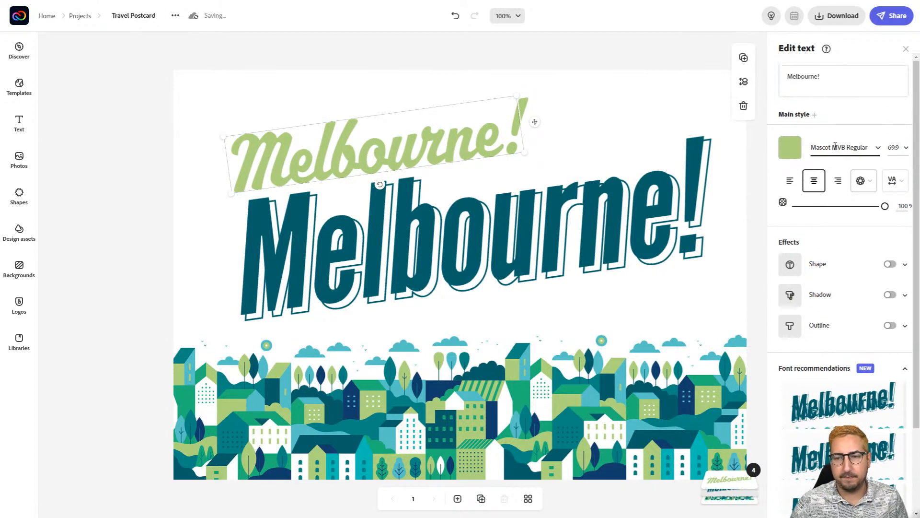
click(816, 77)
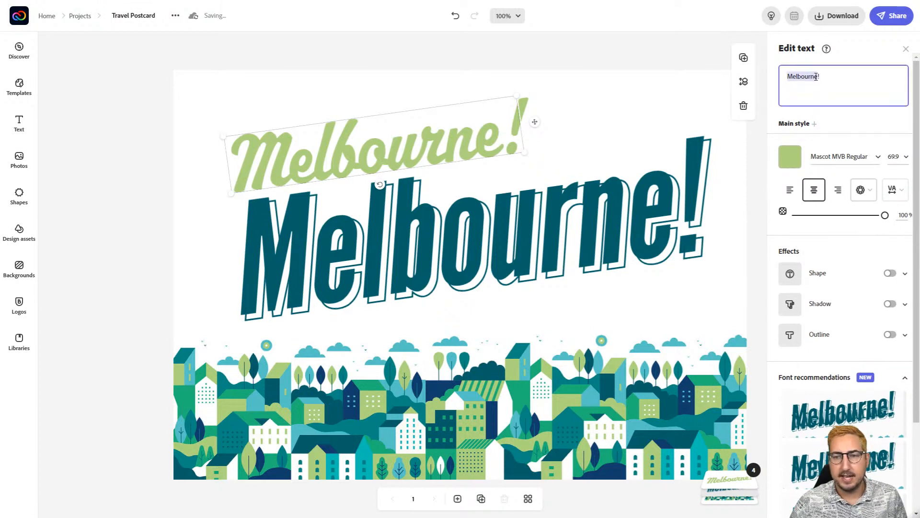
text(Greeting)
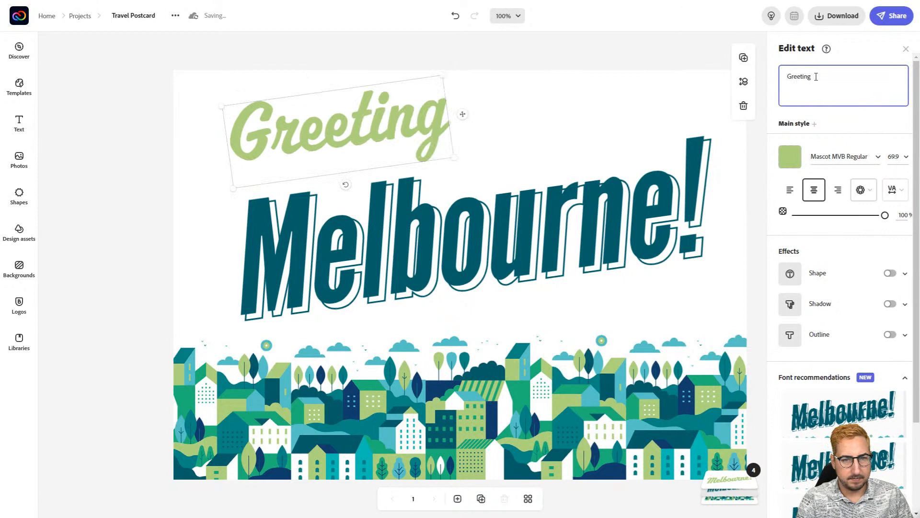
text(s From)
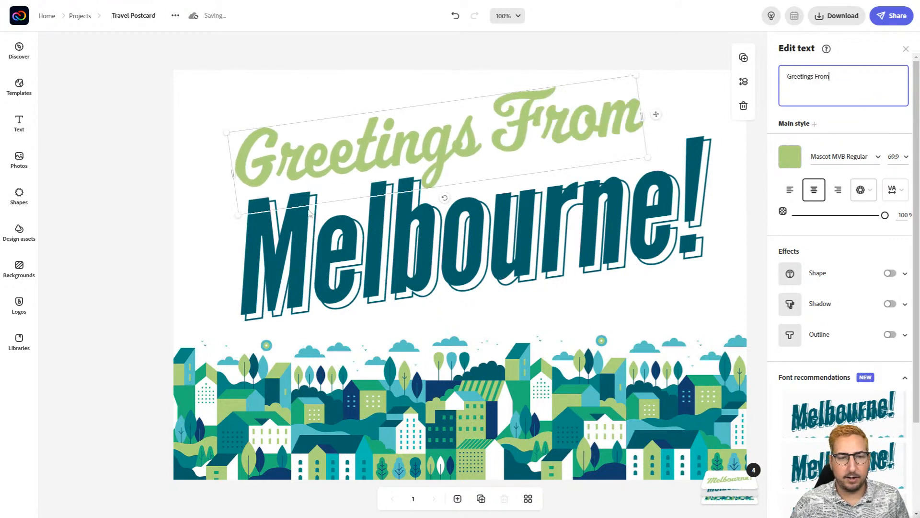
Shrink the "Greetings From" text to size 41.7 and place it above the right half of "Melbourne!"
drag(249, 208, 261, 205)
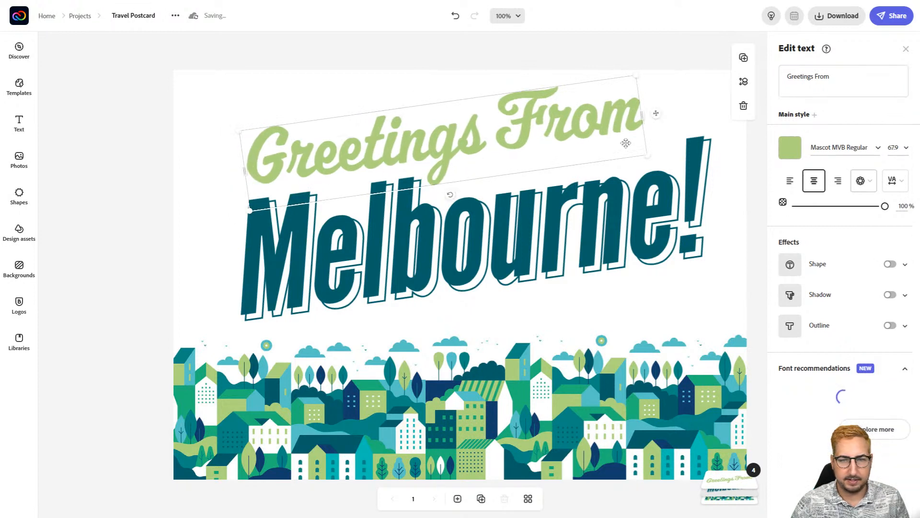
drag(636, 77, 553, 129)
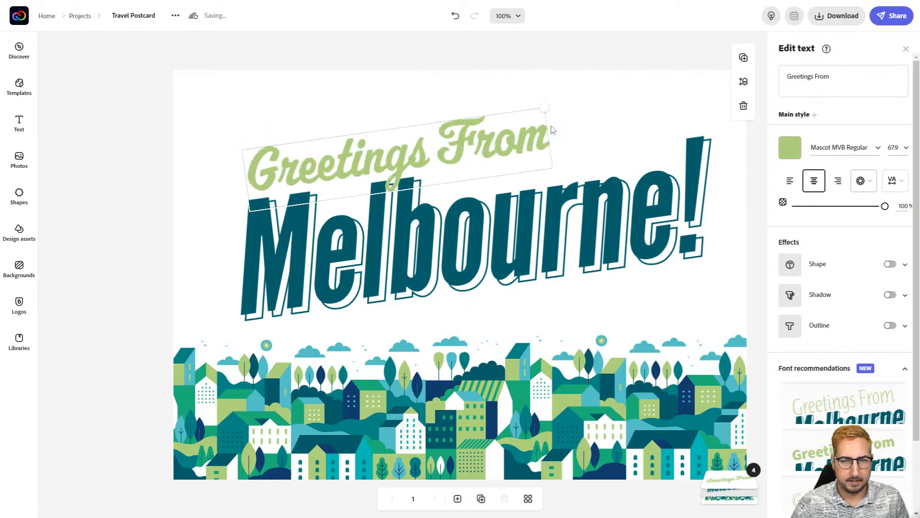
drag(443, 152, 490, 140)
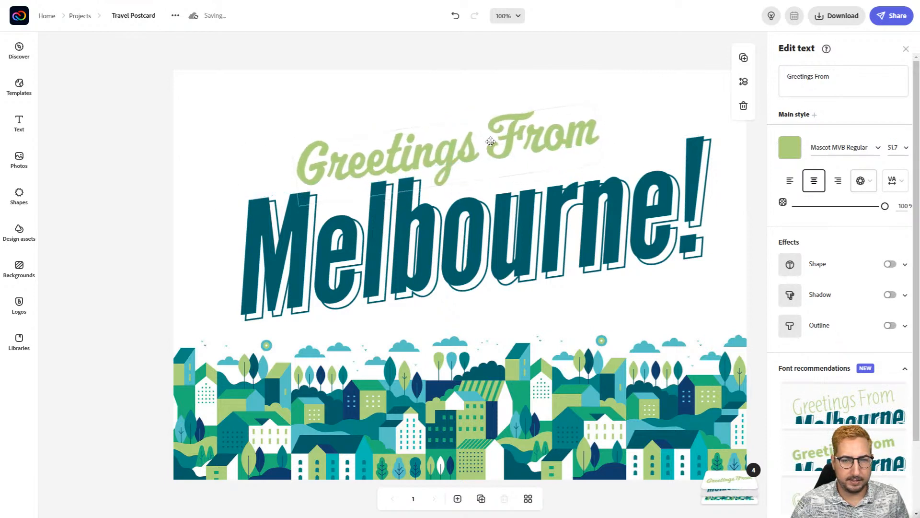
drag(590, 148, 696, 144)
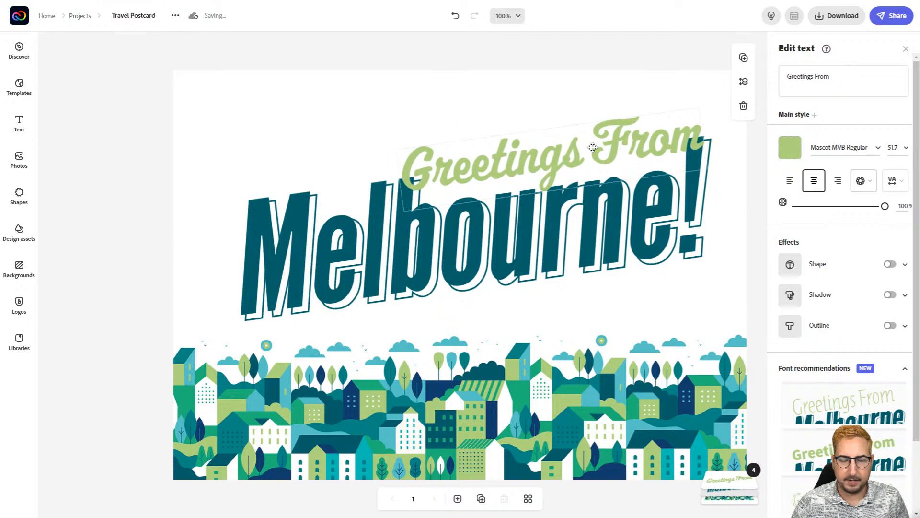
drag(698, 109, 628, 146)
drag(577, 163, 607, 153)
drag(662, 115, 670, 110)
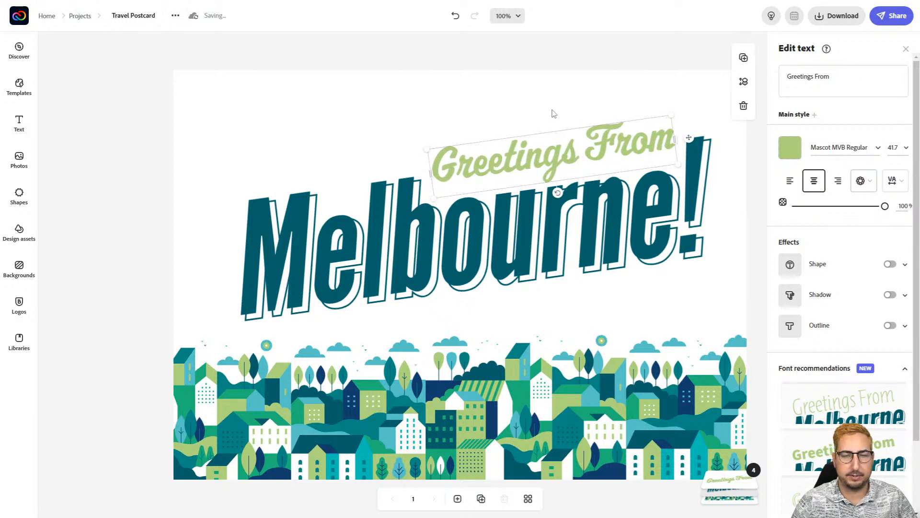
Nudge the "Greetings From" text slightly left and down so it sits closer to "Melbourne!"
key(Left)
key(Down)
key(Down)
key(Left)
key(Left)
key(Left)
key(Left)
key(Left)
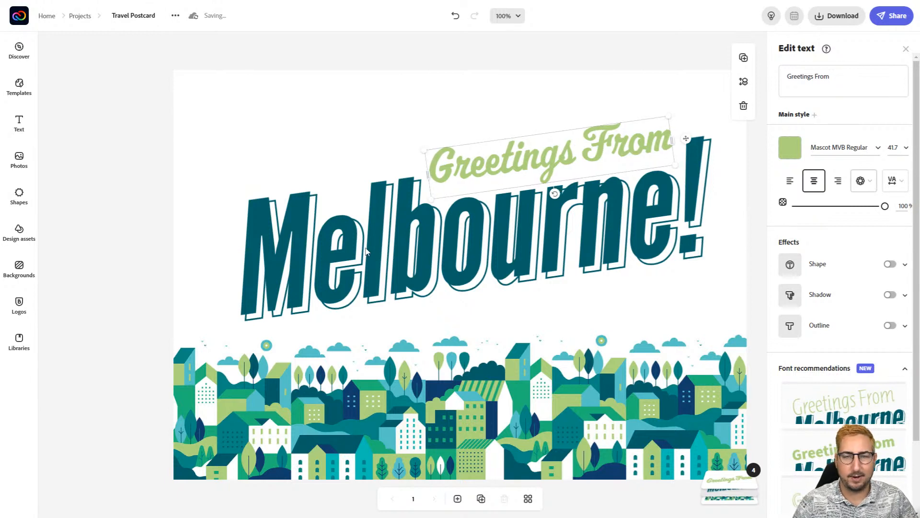
Group "Greetings From" with "Melbourne!" and enlarge the group to span nearly the full width of the postcard
shift+click(376, 246)
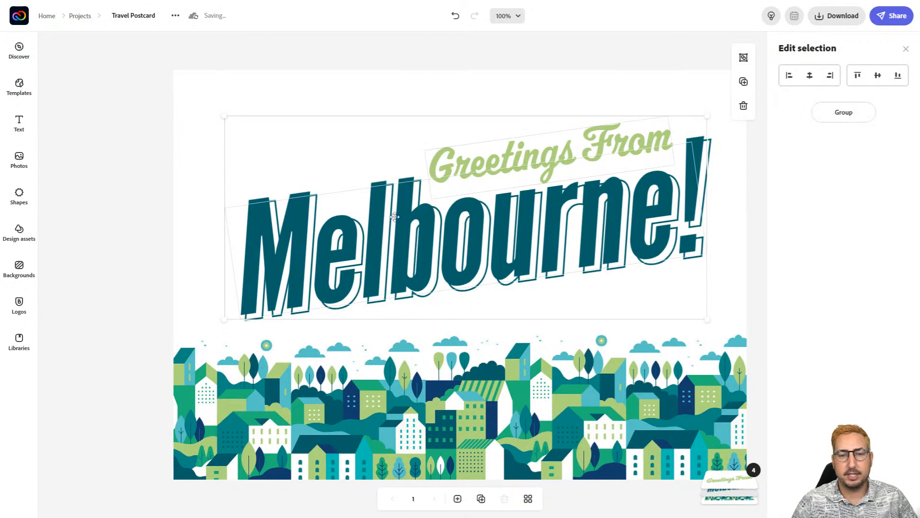
click(744, 58)
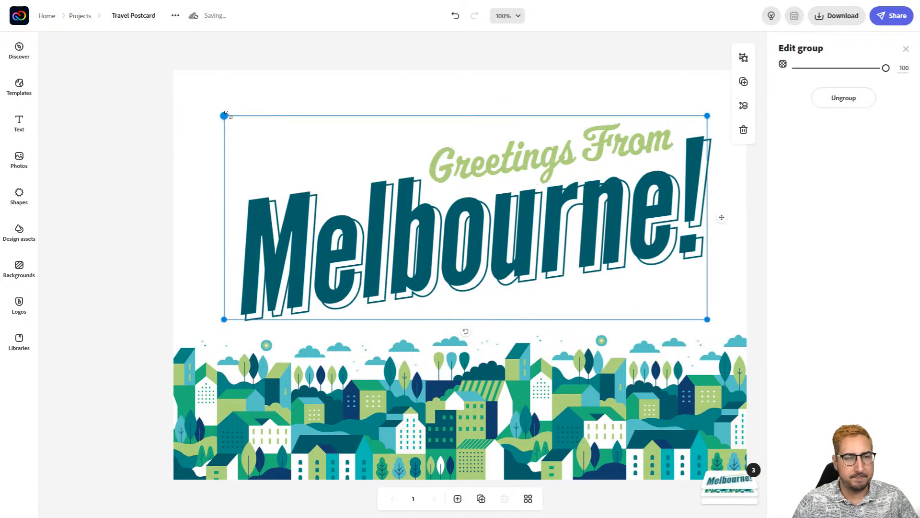
drag(210, 107, 188, 99)
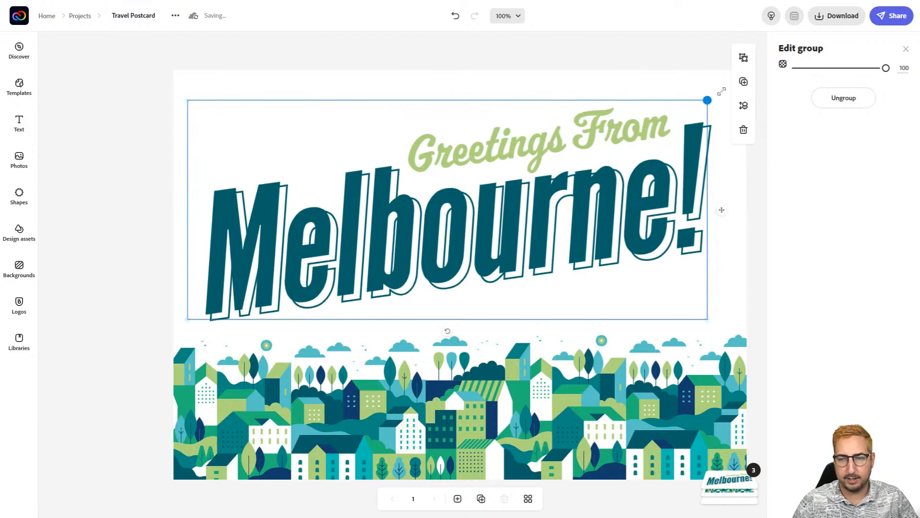
mouse_move(709, 100)
mouse_down()
mouse_move(734, 85)
mouse_move(722, 93)
mouse_up()
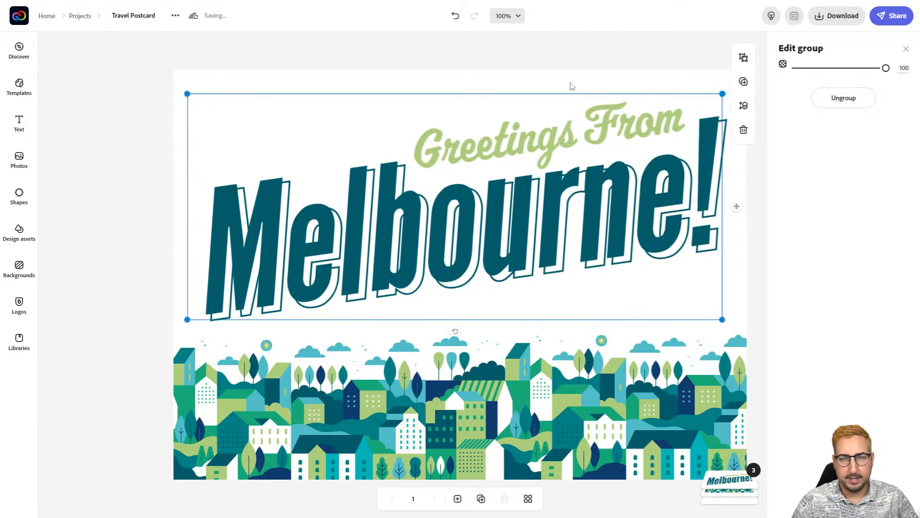
click(561, 73)
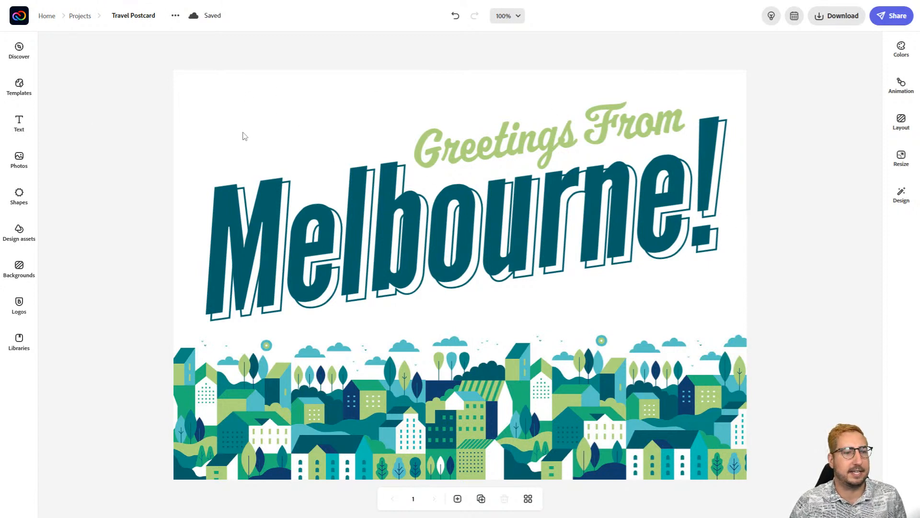
click(21, 239)
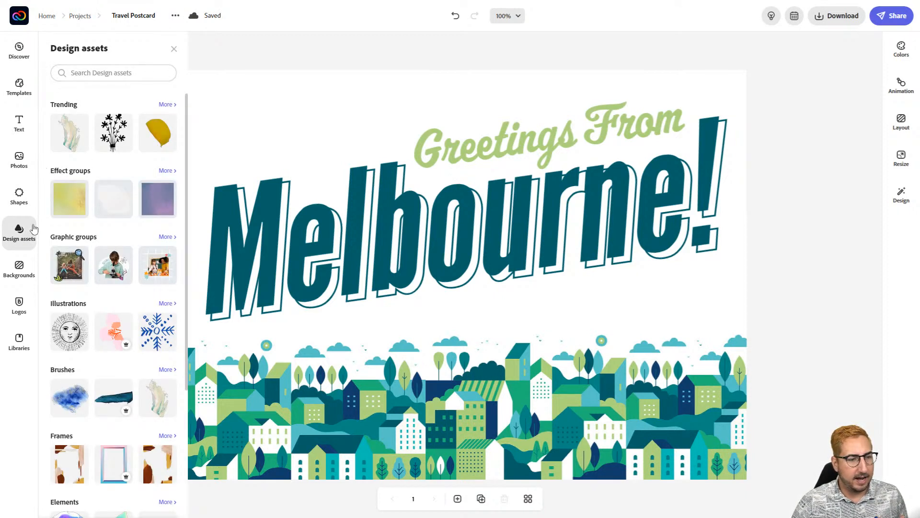
click(18, 194)
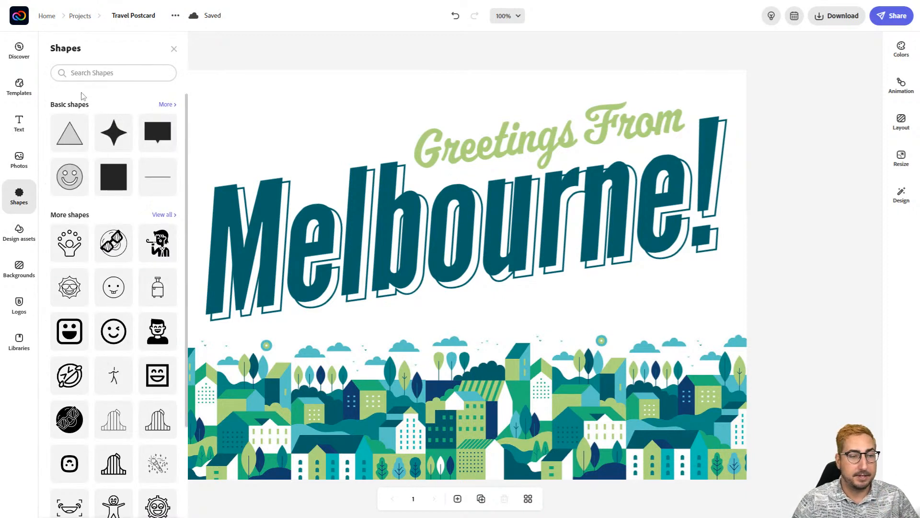
click(28, 236)
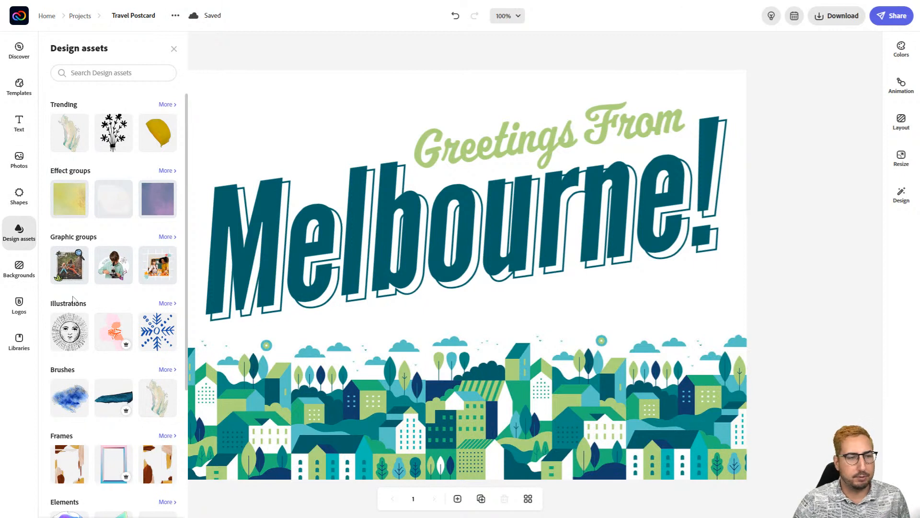
Search the shapes for "cloud" and add the solid shape of one large and one small cloud to the postcard
click(19, 196)
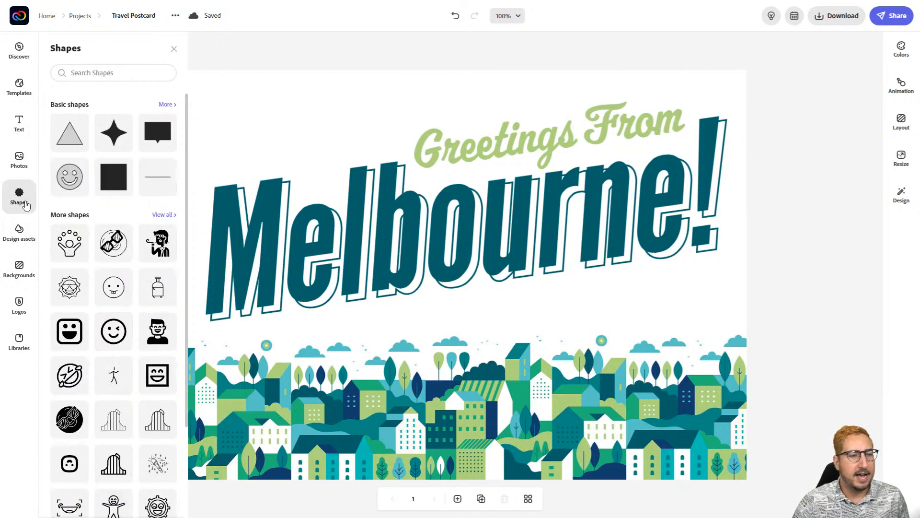
click(102, 73)
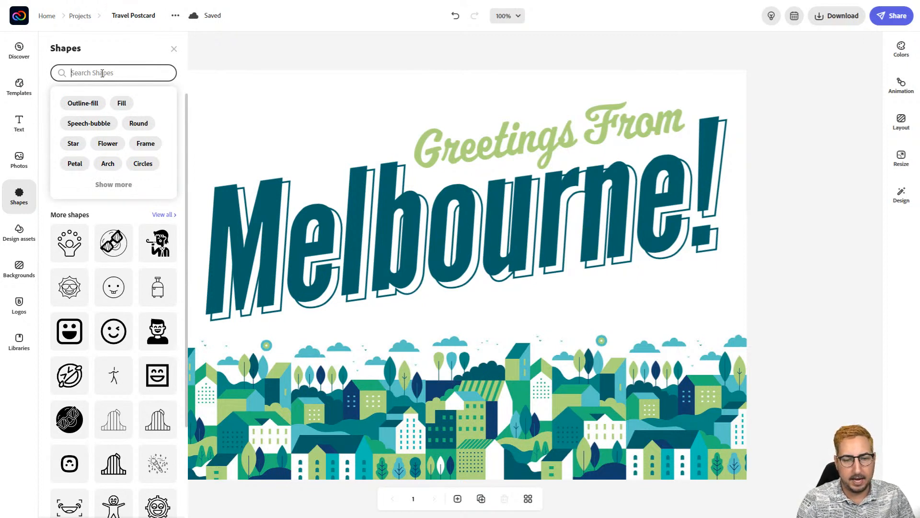
text(cloud)
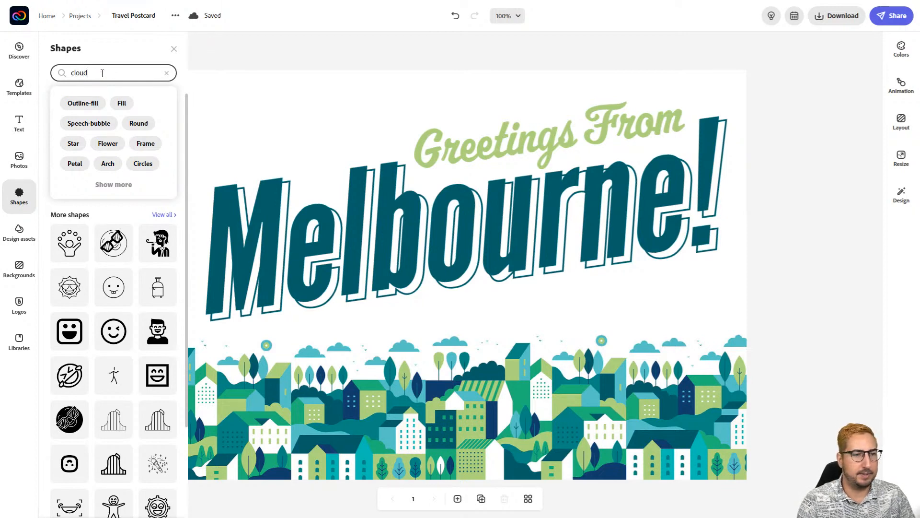
key(Return)
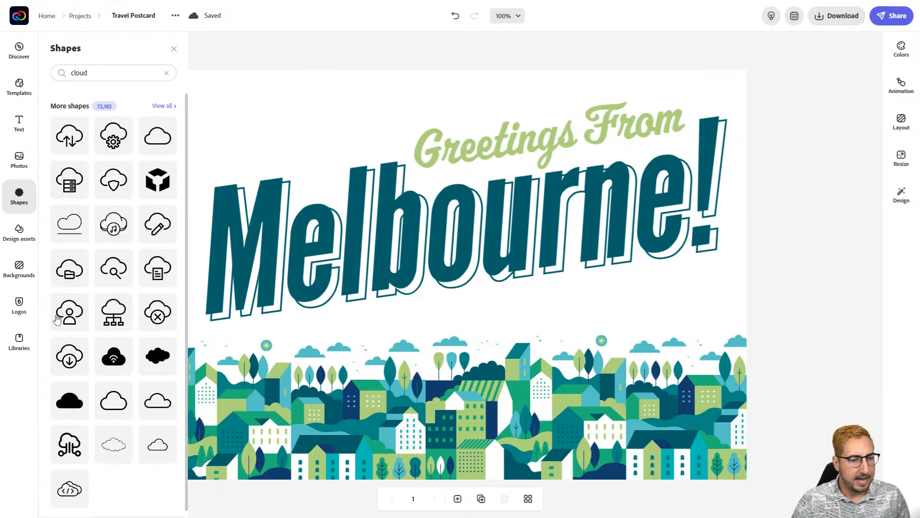
scroll(94, 424, down, 4)
scroll(95, 424, down, 1)
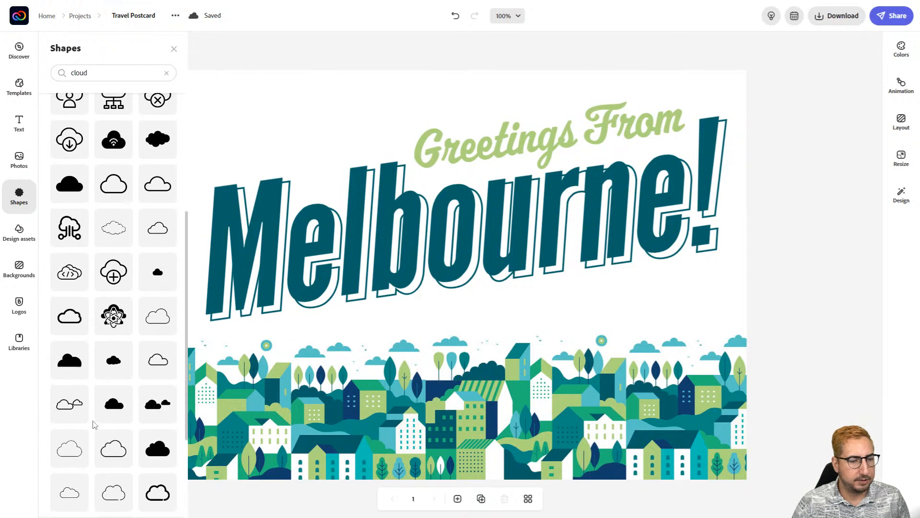
scroll(95, 424, down, 1)
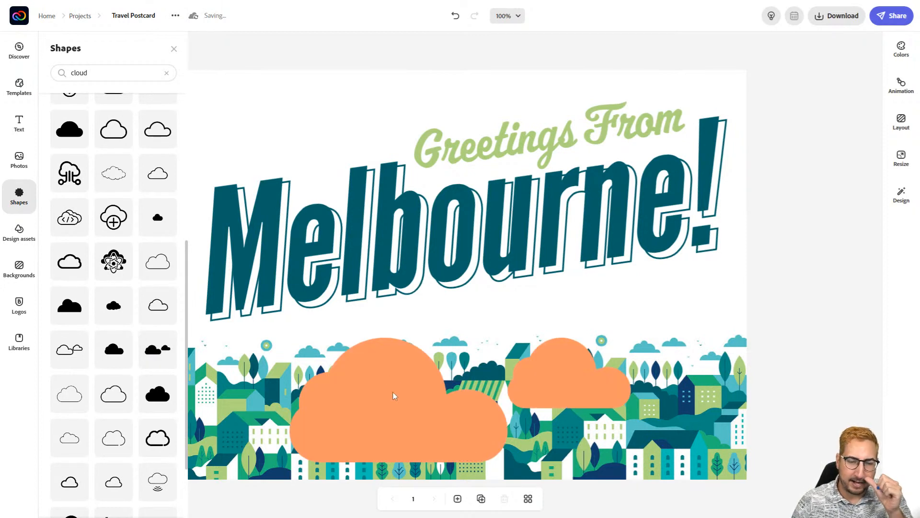
Colour the cloud shape light teal 52C4C1, sampled from a cloud in the townscape
click(392, 392)
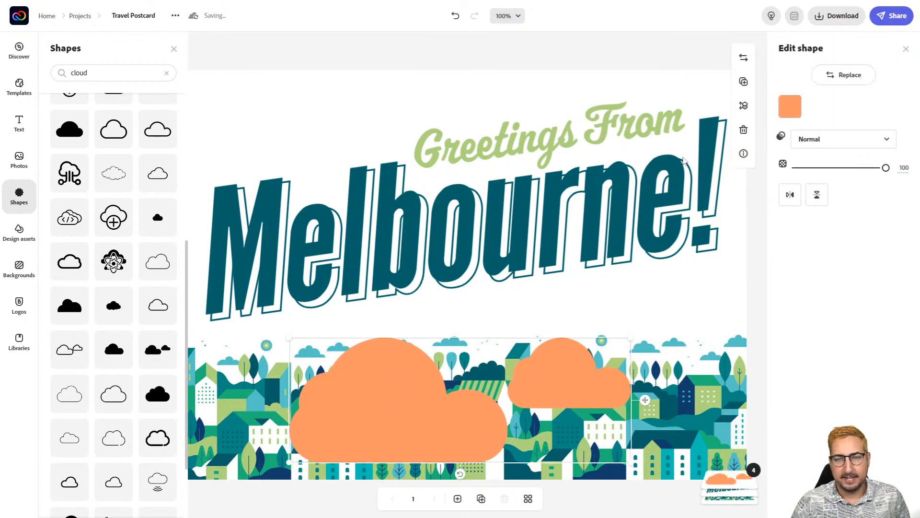
click(789, 108)
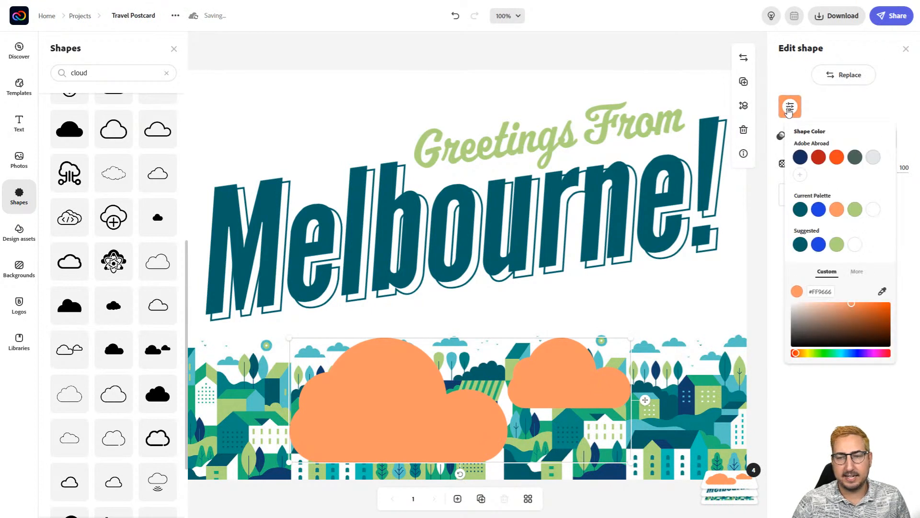
click(882, 294)
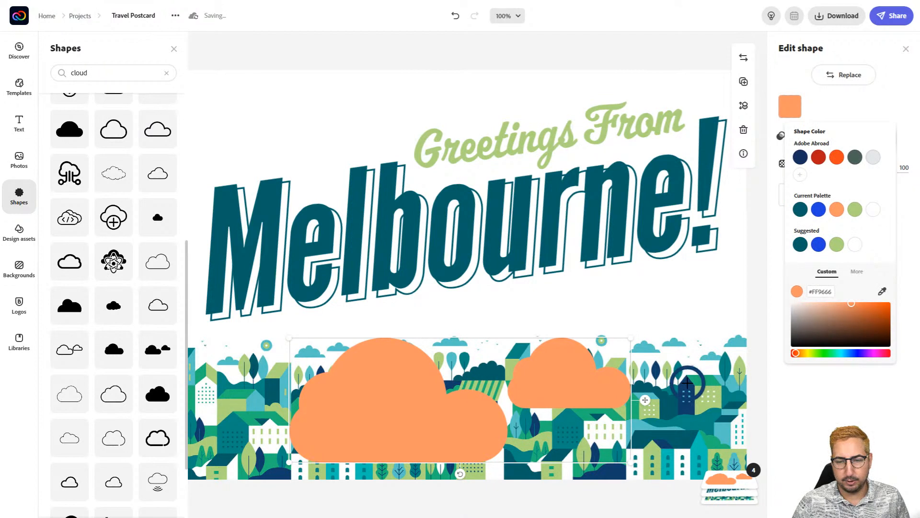
click(645, 352)
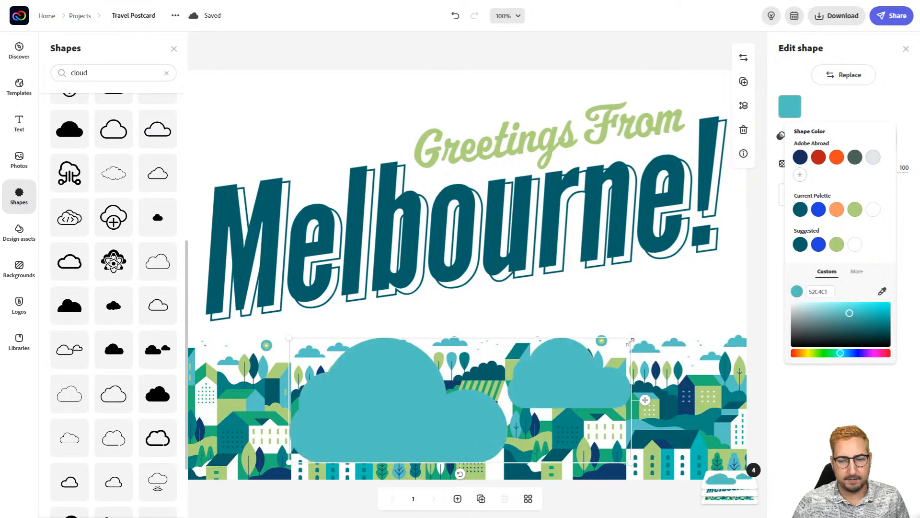
Shrink the cloud shape and place it in the postcard's upper-left corner above the "M" of "Melbourne!"
drag(629, 343, 482, 335)
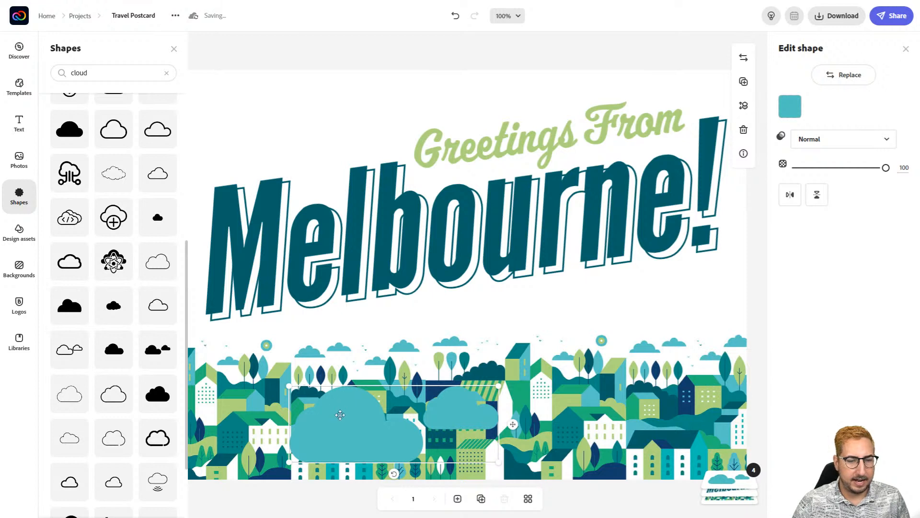
drag(340, 415, 248, 104)
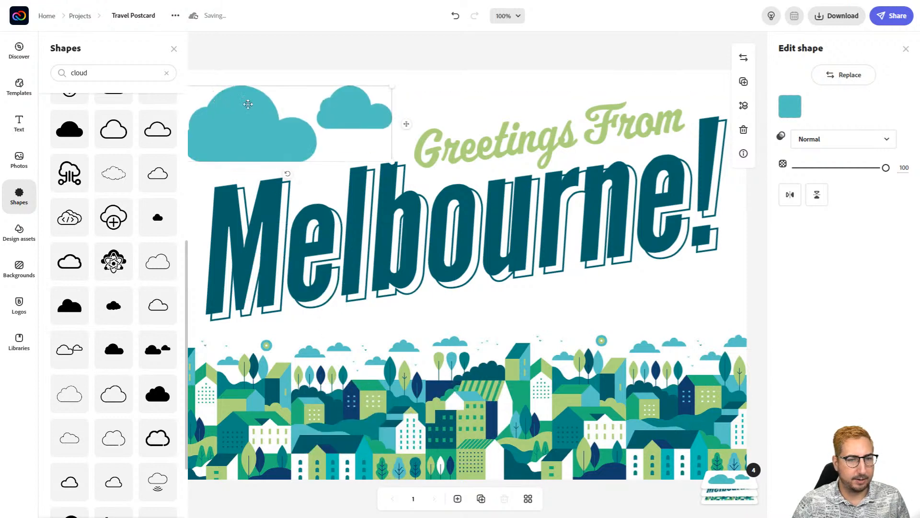
drag(394, 163, 350, 145)
click(174, 48)
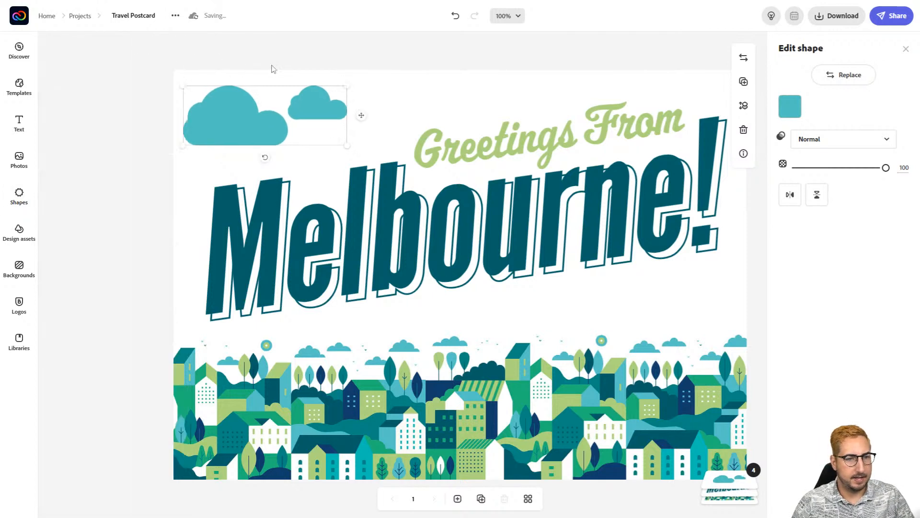
drag(257, 126, 262, 125)
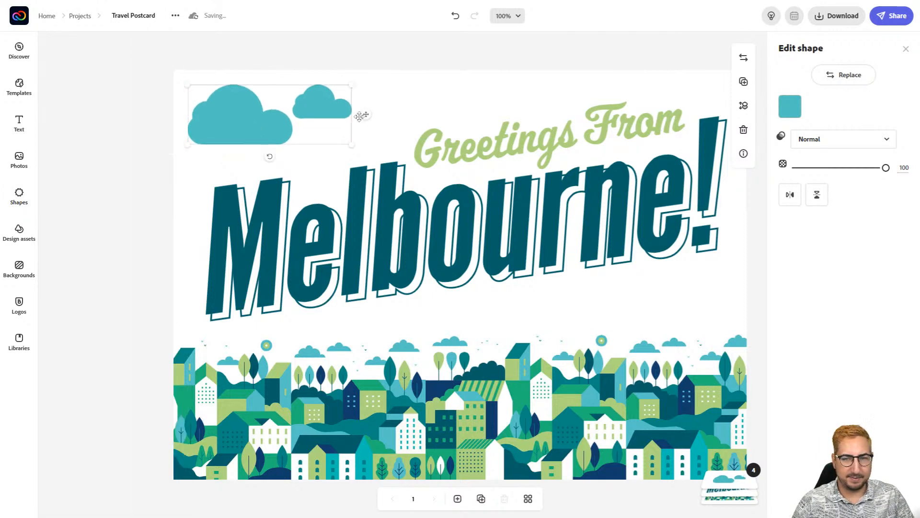
Duplicate the cloud shape, move the copy to the postcard's top edge and flip it horizontally
click(744, 81)
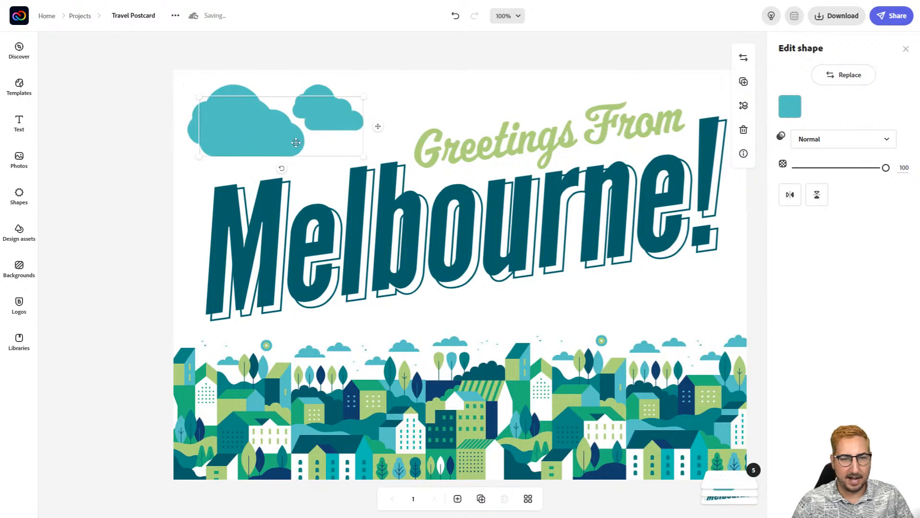
drag(244, 136, 429, 91)
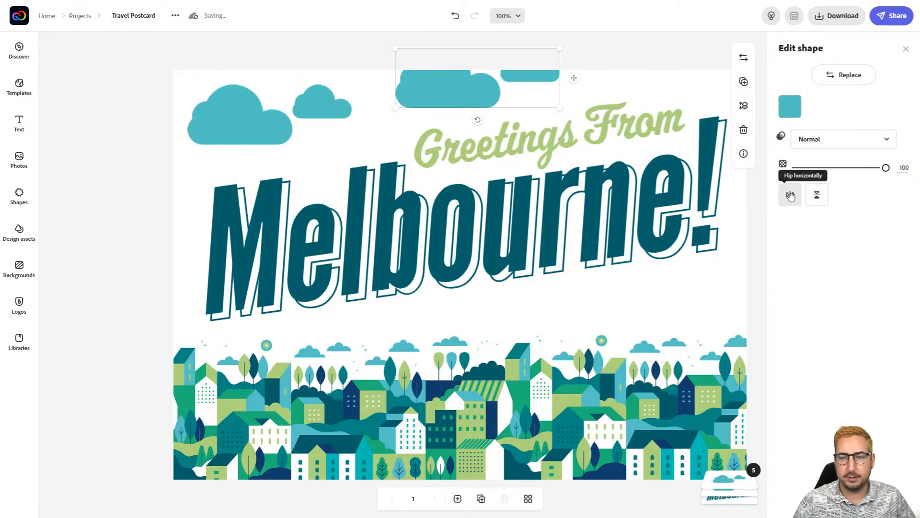
click(790, 195)
Shrink the flipped cloud copy and place it in the postcard's upper-right corner, running partly off the right edge
drag(396, 107, 430, 88)
drag(506, 86, 712, 134)
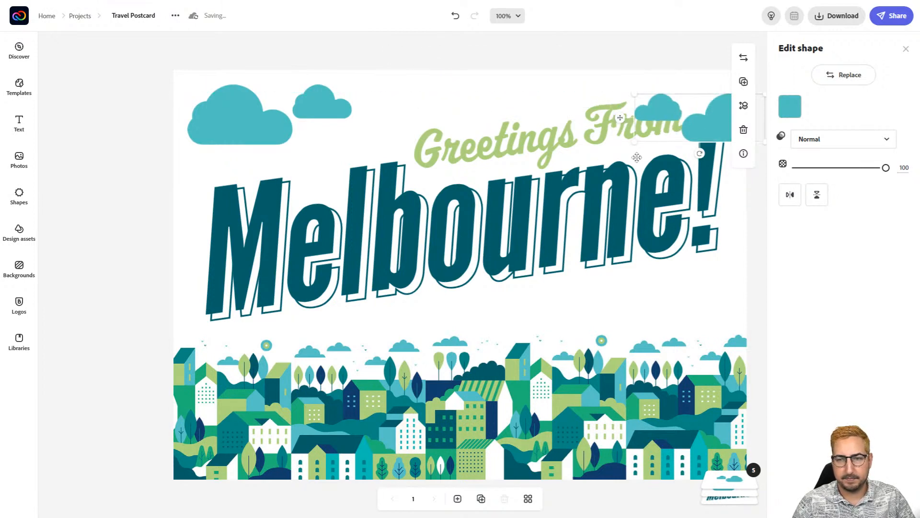
drag(684, 238, 575, 236)
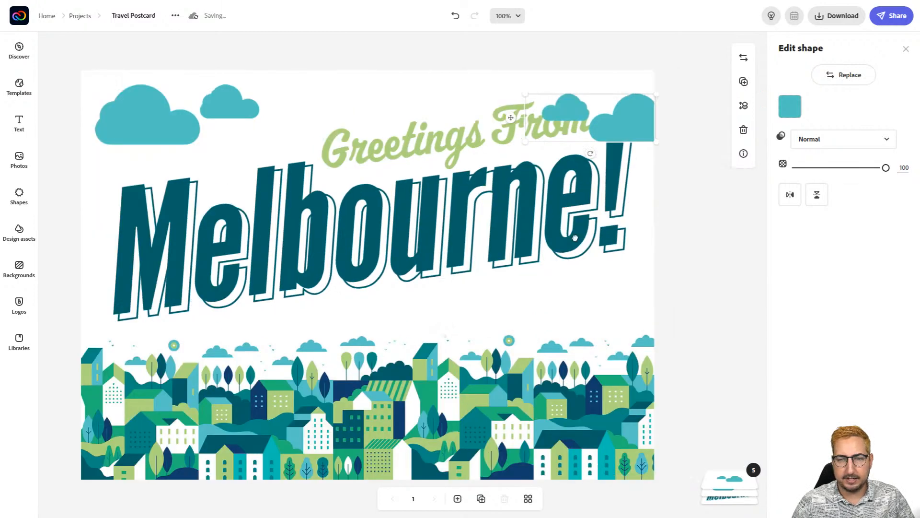
drag(621, 114, 611, 120)
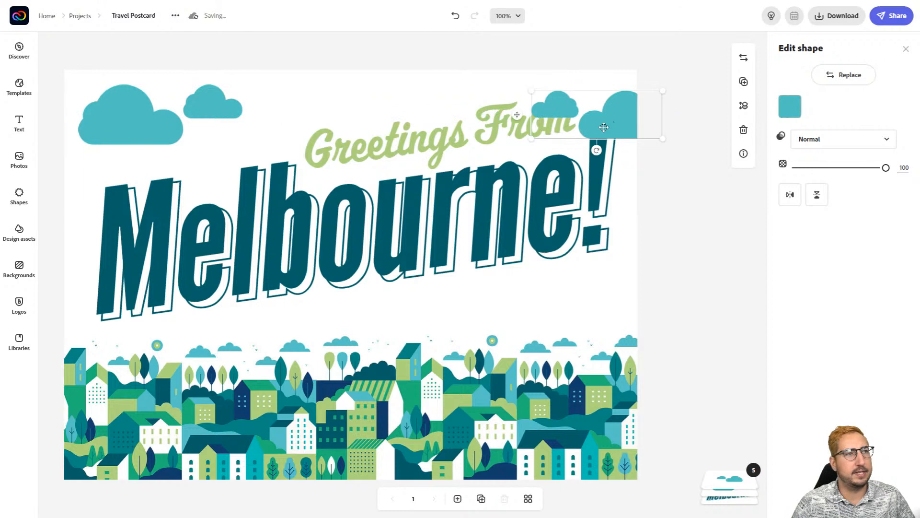
Move the flipped cloud layer below the headline group in the layer order
click(738, 472)
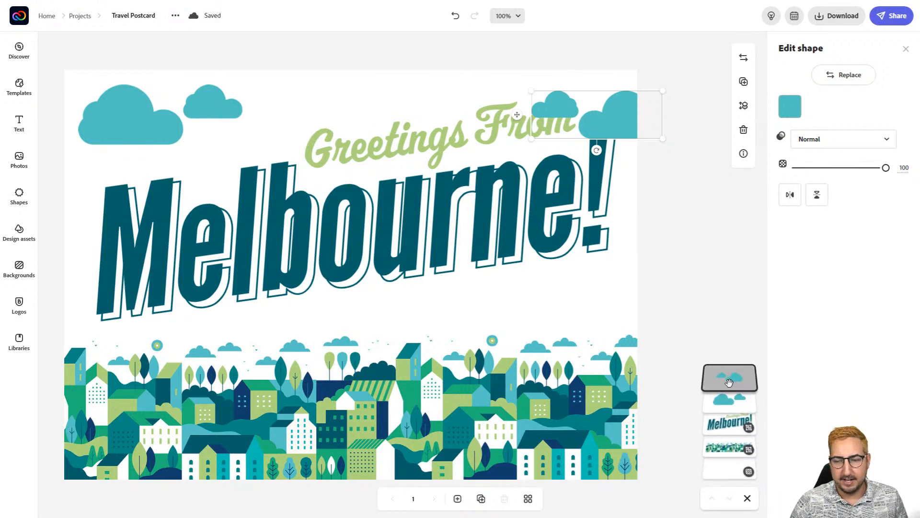
drag(727, 381, 729, 428)
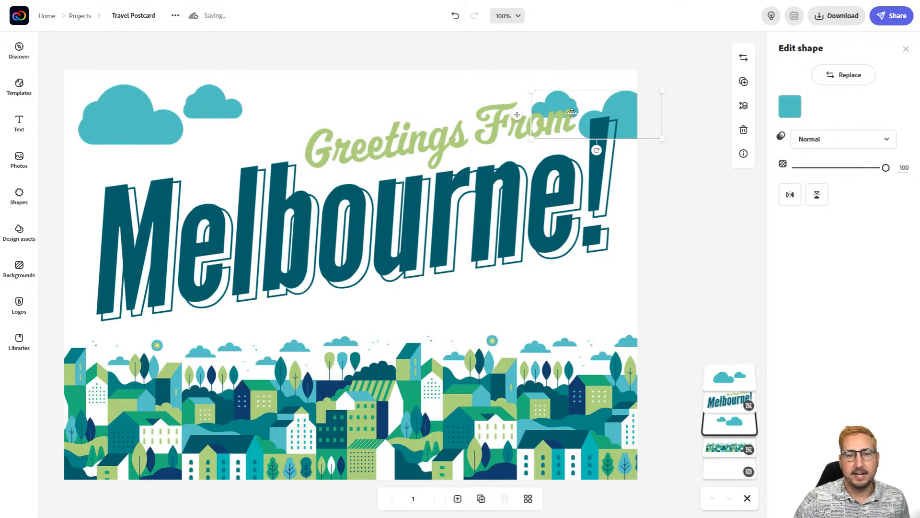
click(477, 61)
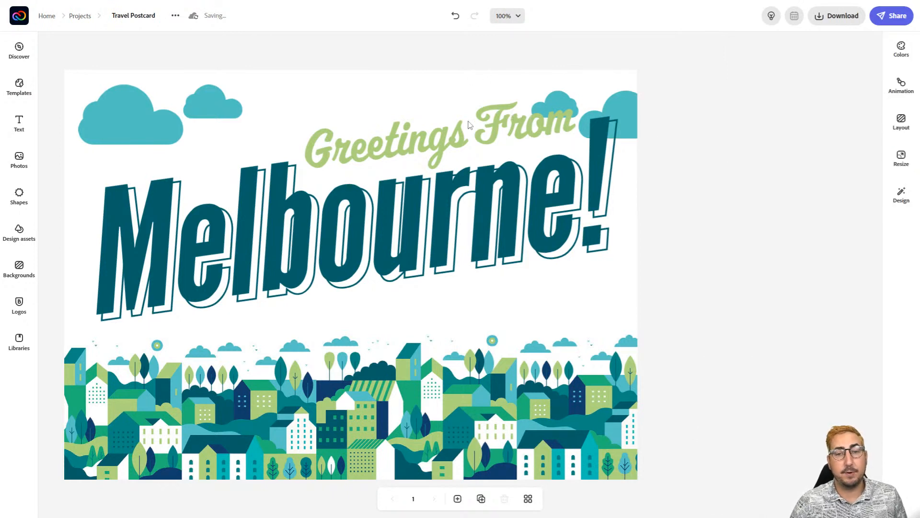
click(468, 121)
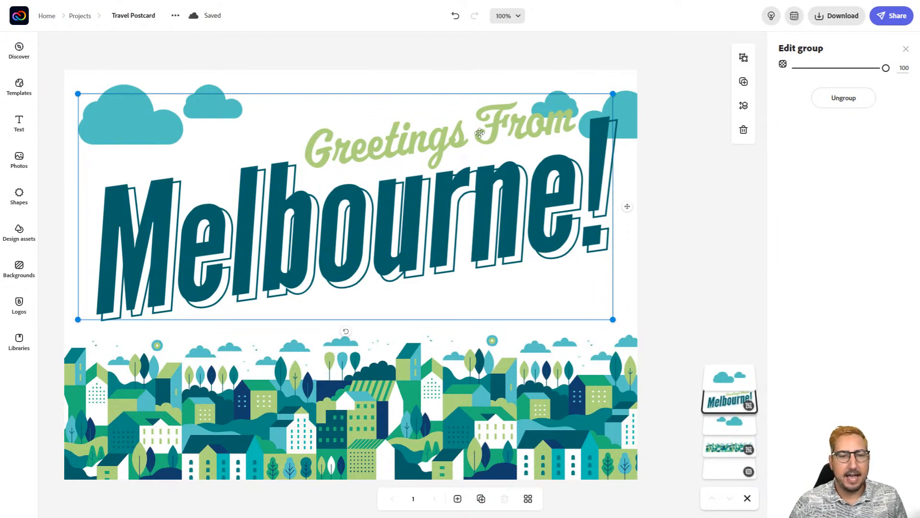
click(630, 112)
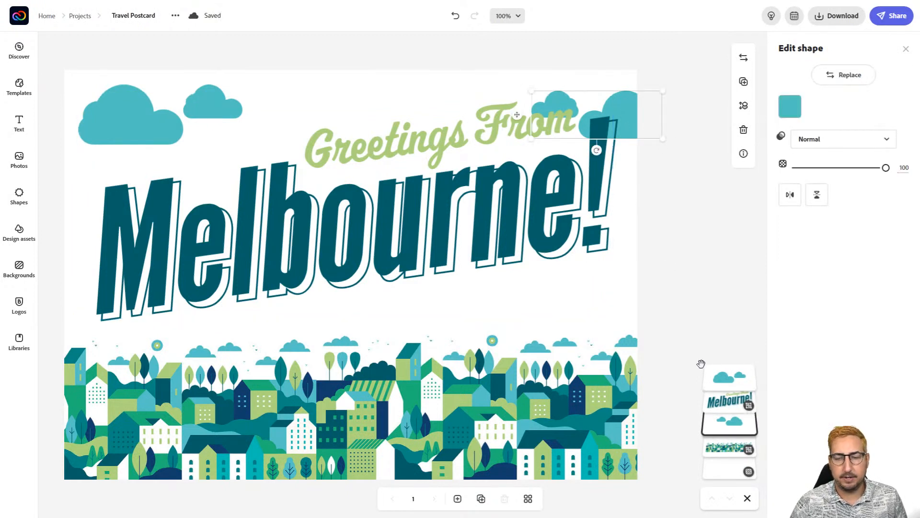
click(467, 133)
click(440, 134)
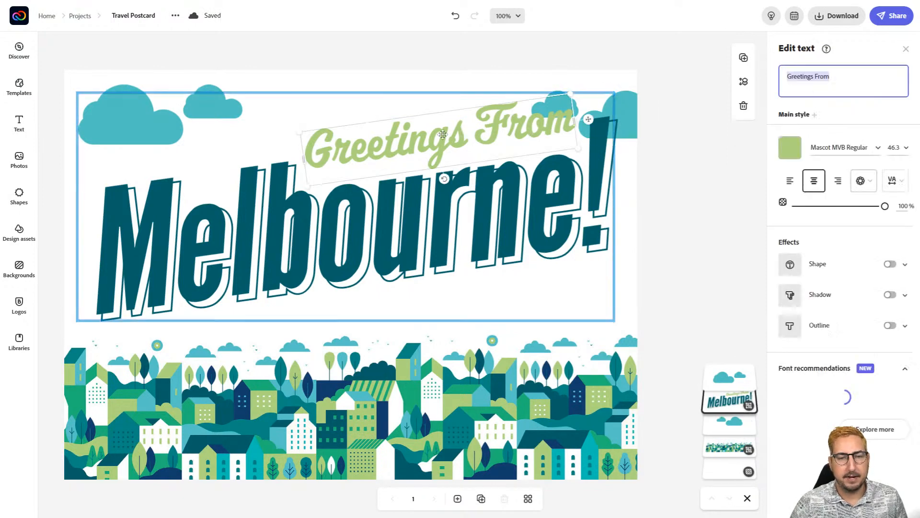
Move the flipped cloud layer above the headline group and set its blend mode to Multiply
click(631, 115)
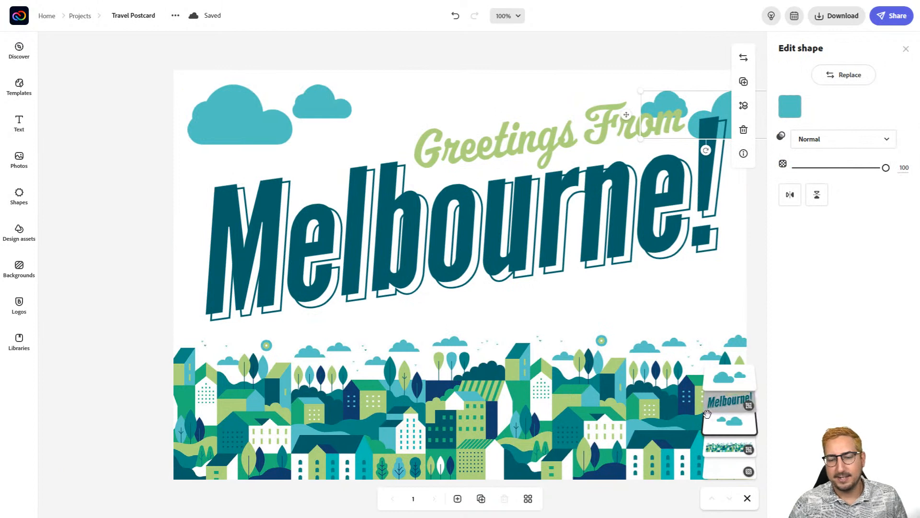
drag(729, 422, 726, 401)
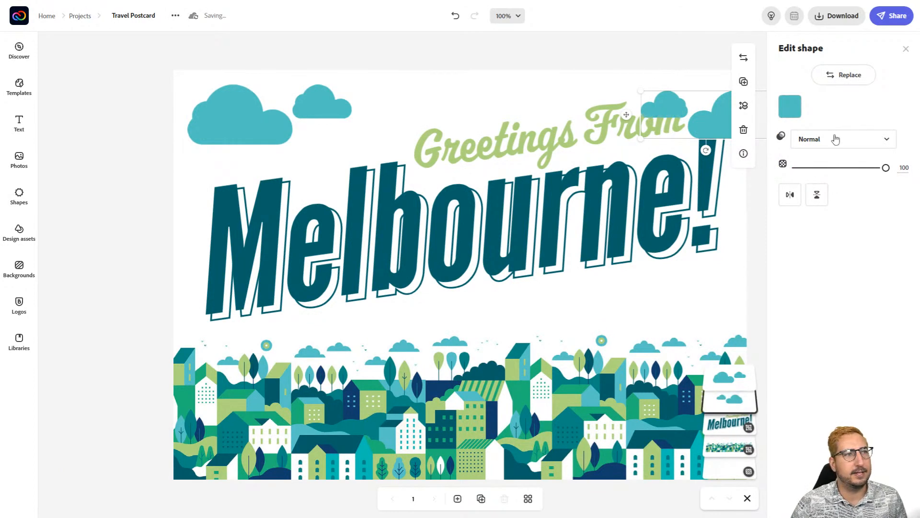
click(836, 139)
click(831, 178)
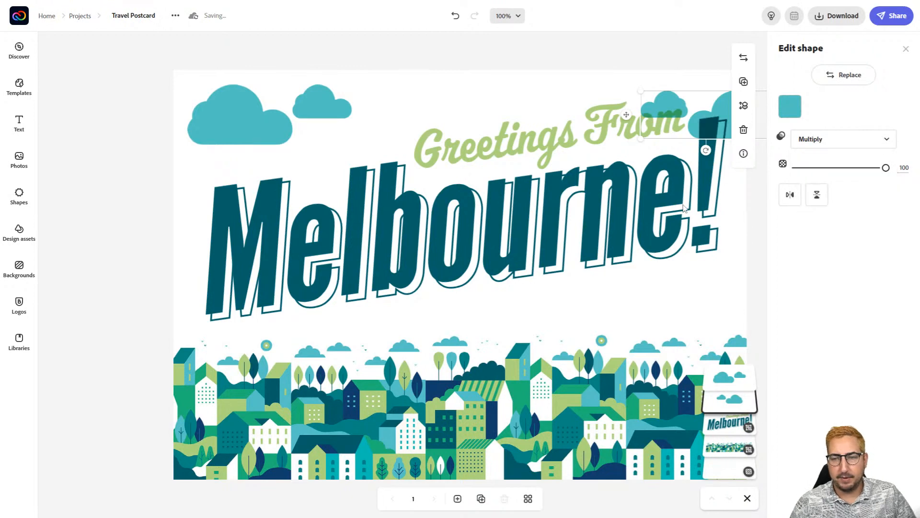
scroll(682, 201, right, 3)
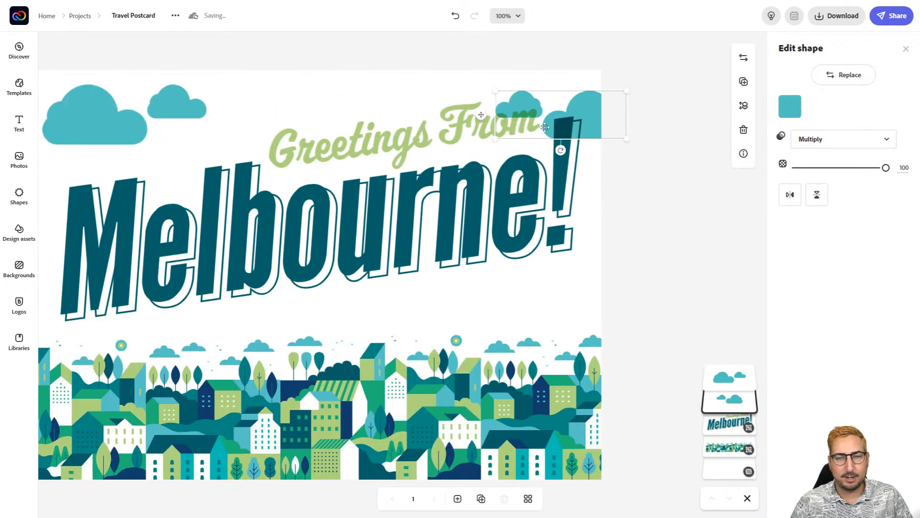
click(534, 63)
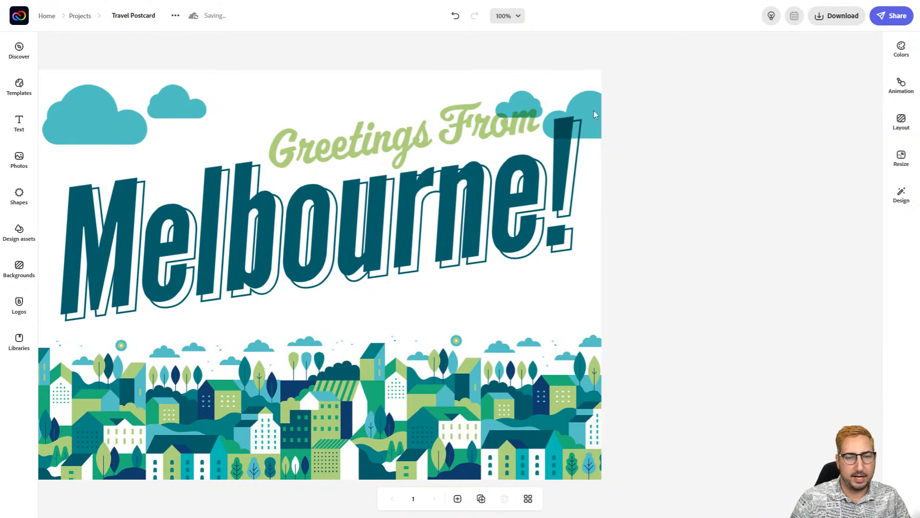
Duplicate the flipped cloud, shrink the copy and place it overlapping the "G" of "Greetings" and the "lb" of "Melbourne!"
drag(594, 110, 322, 188)
key(ctrl+z)
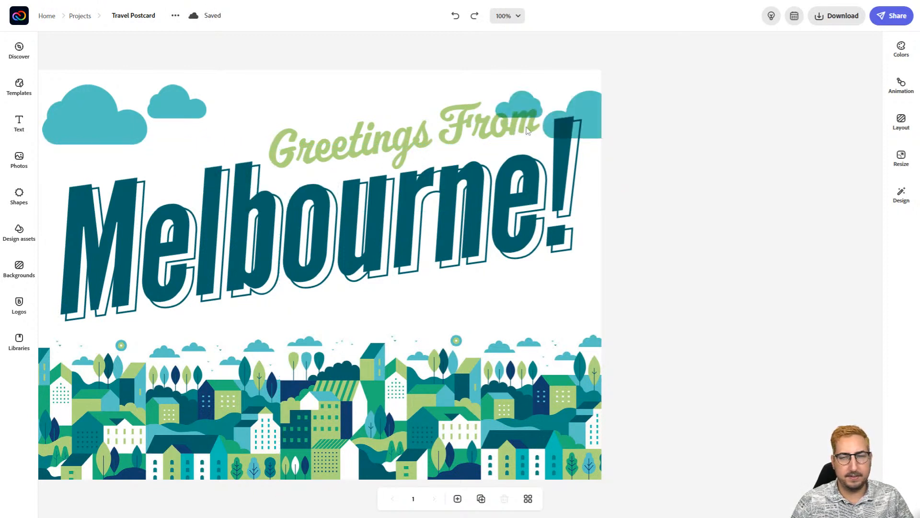
click(586, 105)
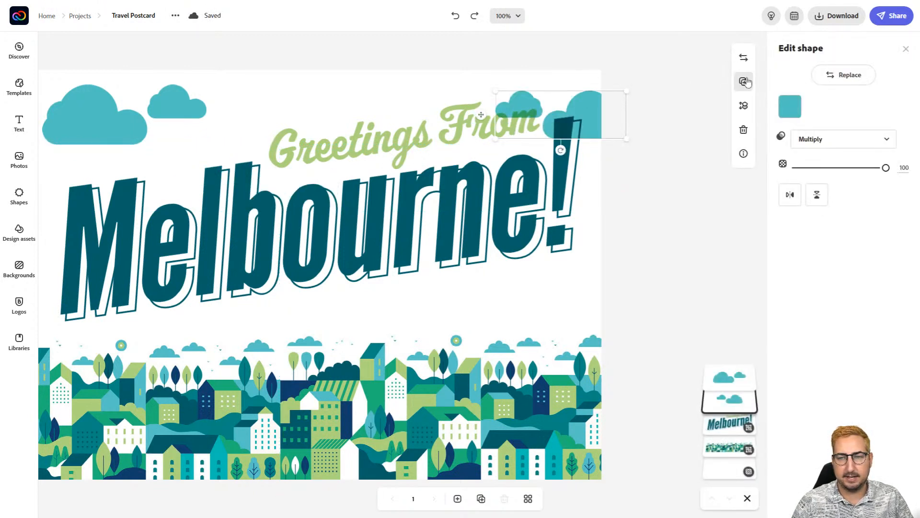
key(ctrl+d)
drag(634, 103, 296, 166)
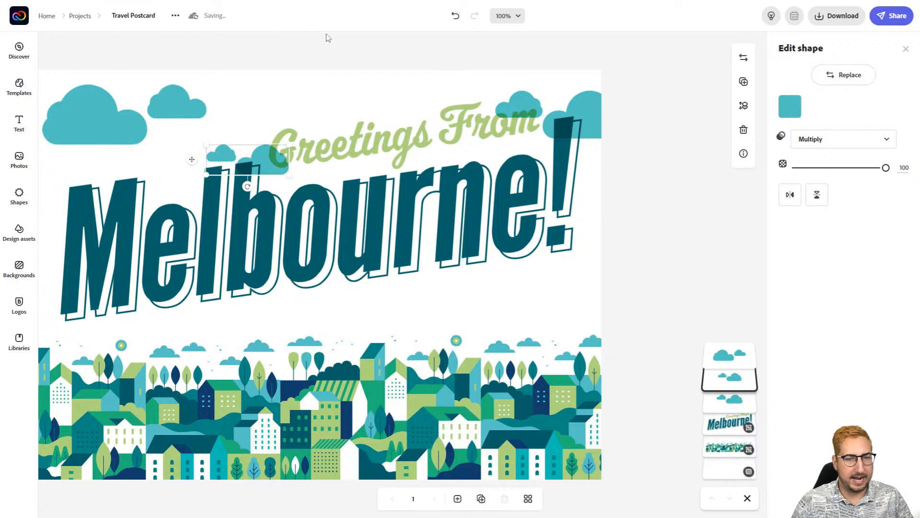
click(328, 42)
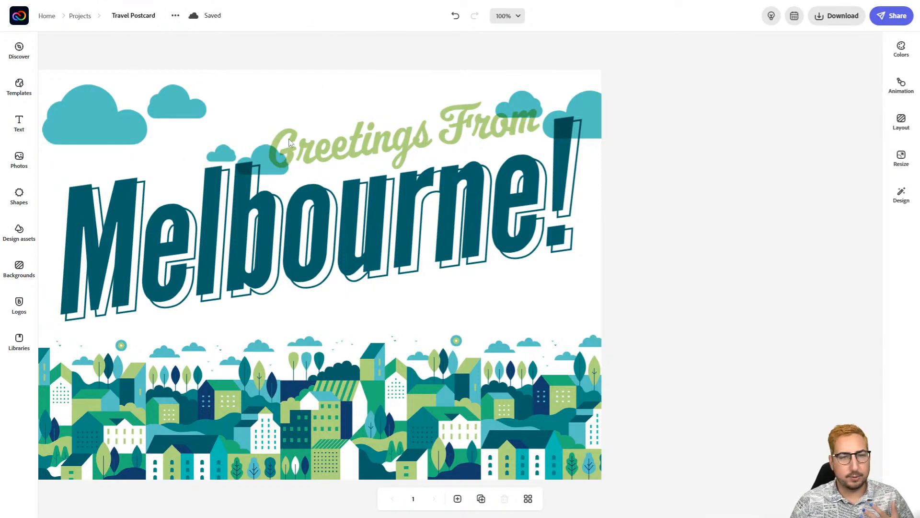
Set the zoom to 75% and add a second page with the same size as the postcard front
click(520, 15)
click(481, 138)
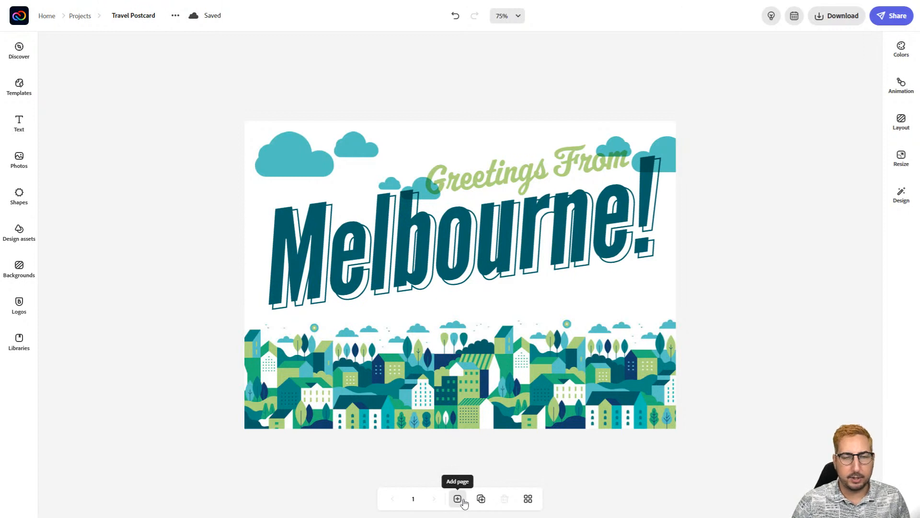
click(463, 501)
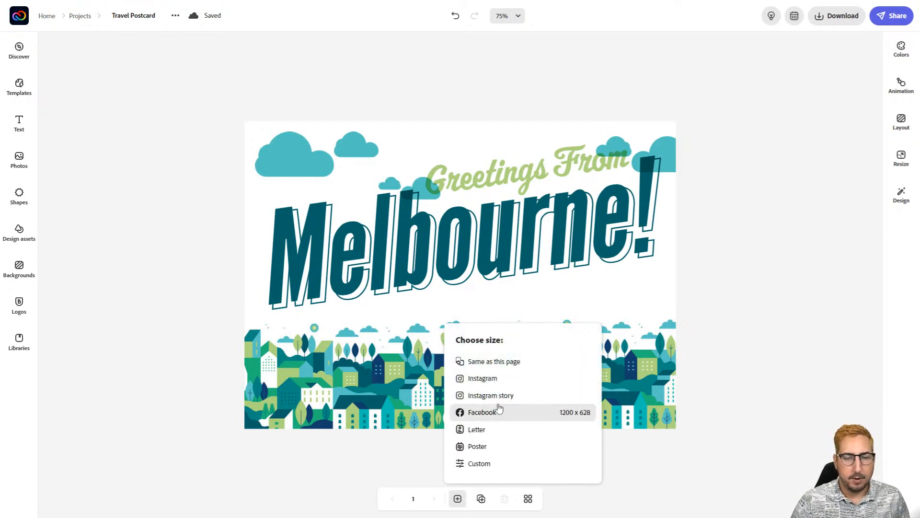
click(497, 366)
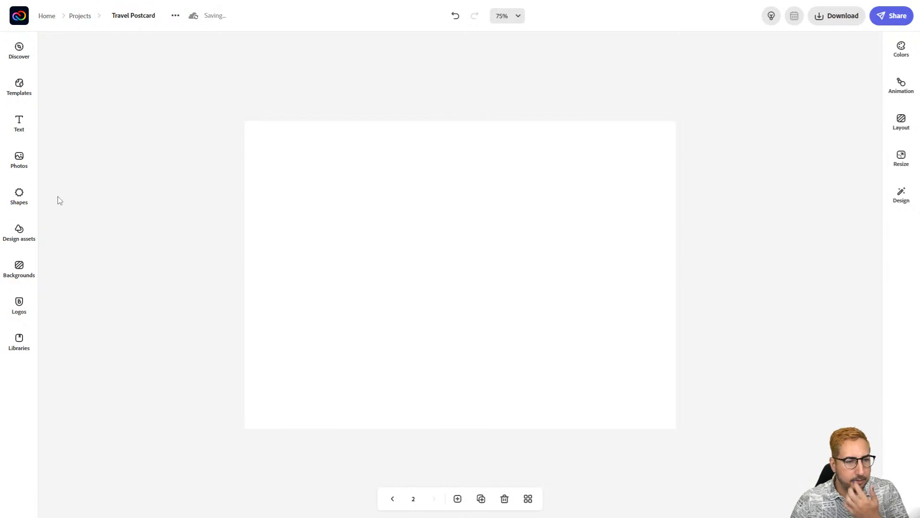
Search the backgrounds for "postcard" and look over the available design assets for the back page
click(19, 267)
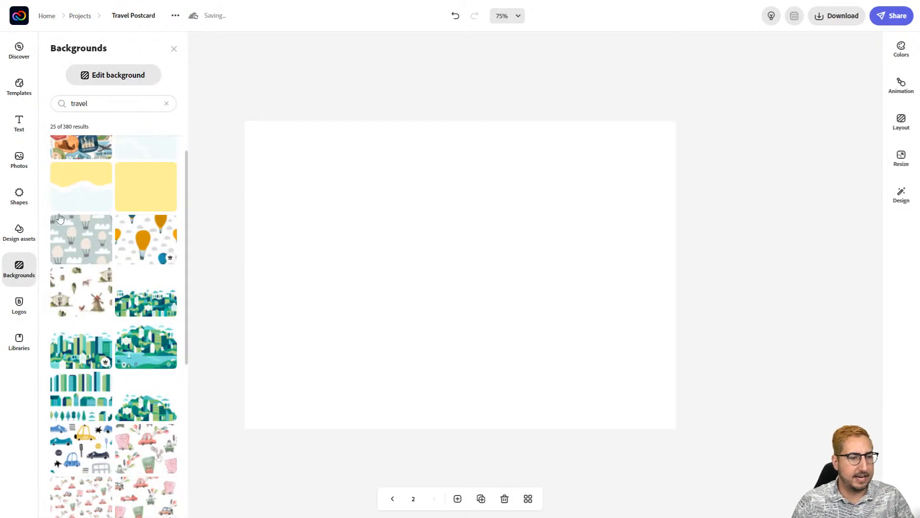
click(98, 105)
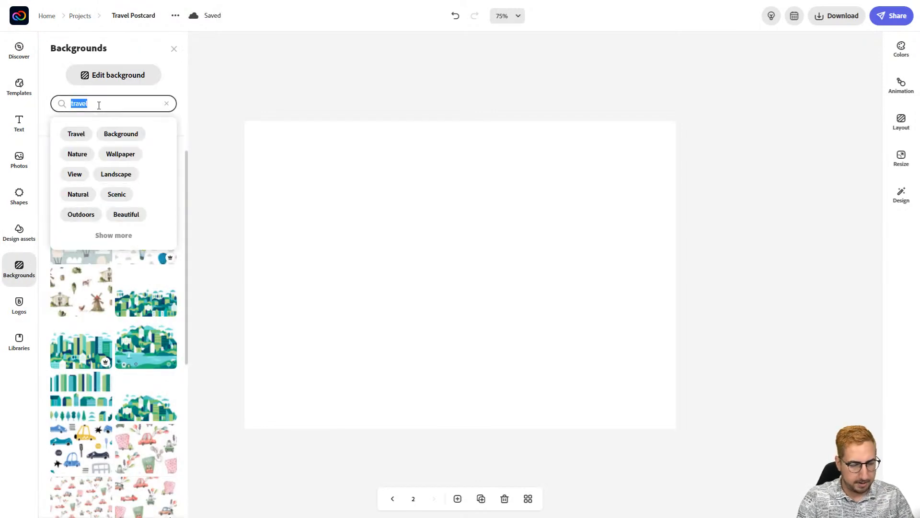
text(postcard)
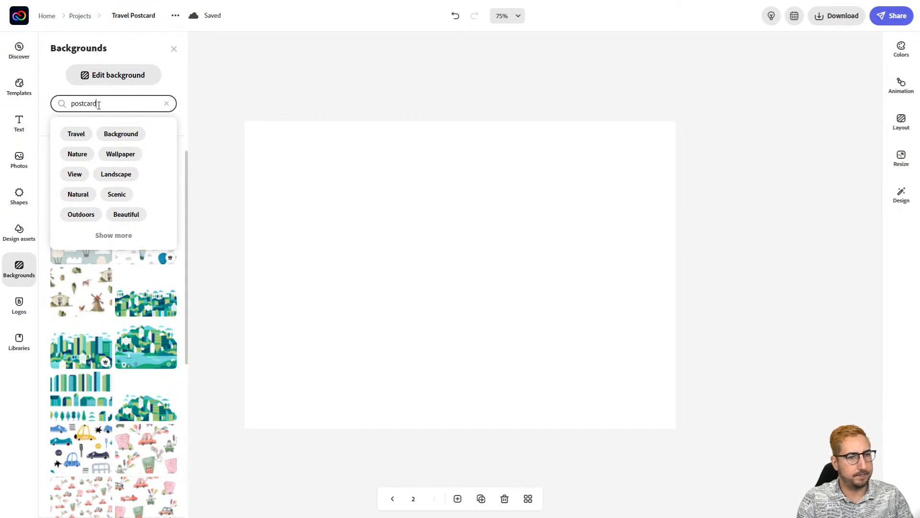
key(Return)
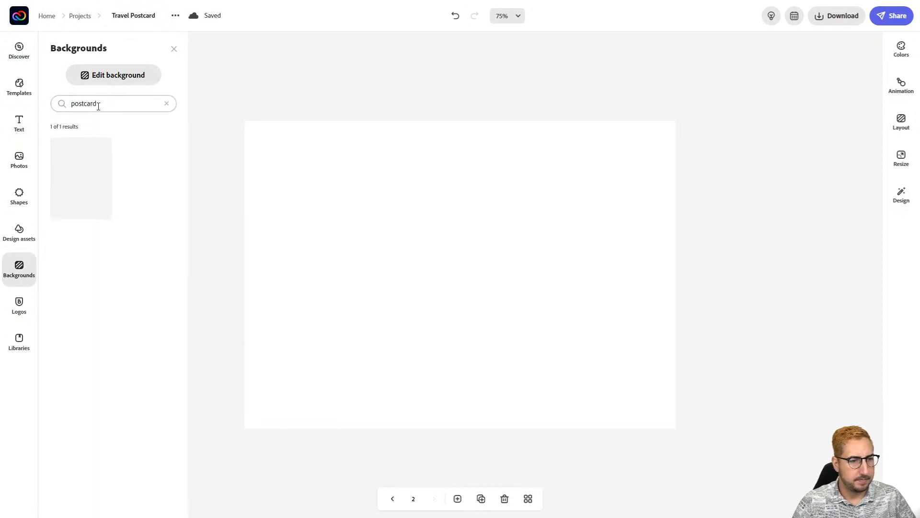
click(22, 240)
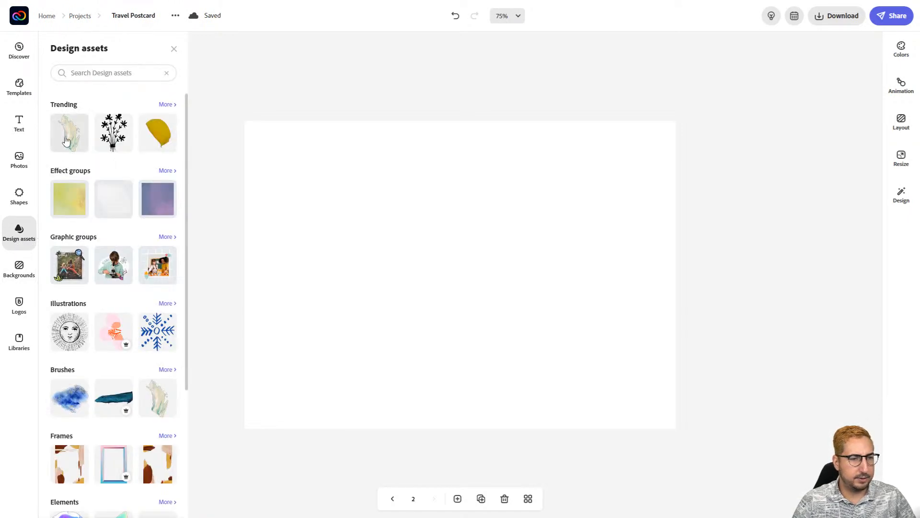
Search the shapes for "lines" and add the shape of seven horizontal lines to the second page
click(23, 197)
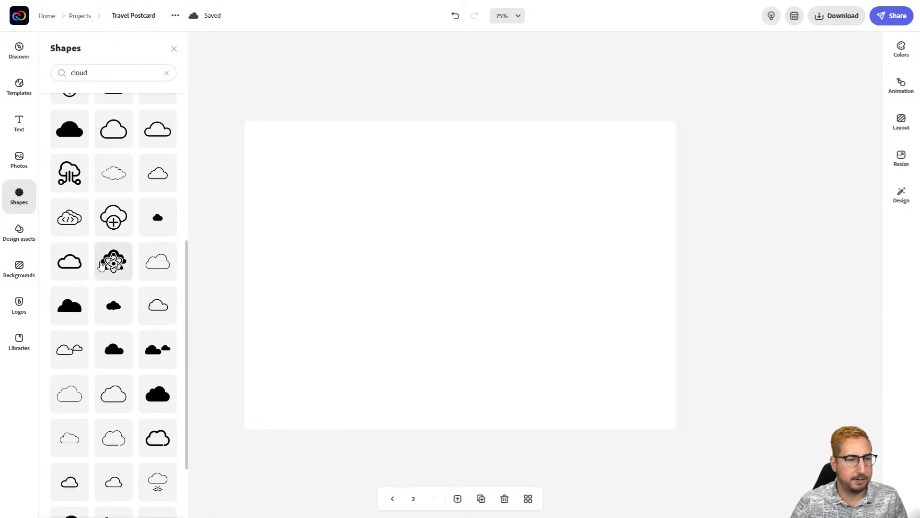
click(90, 70)
double_click(86, 73)
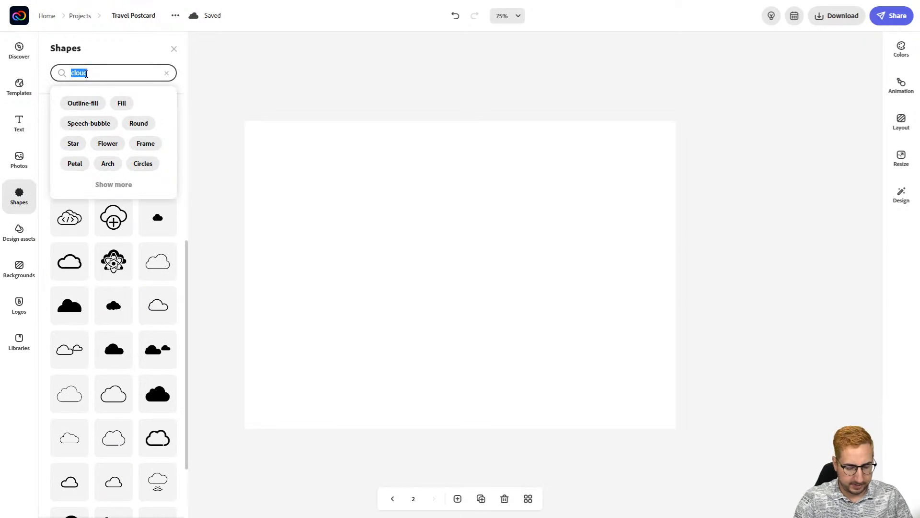
text(lines)
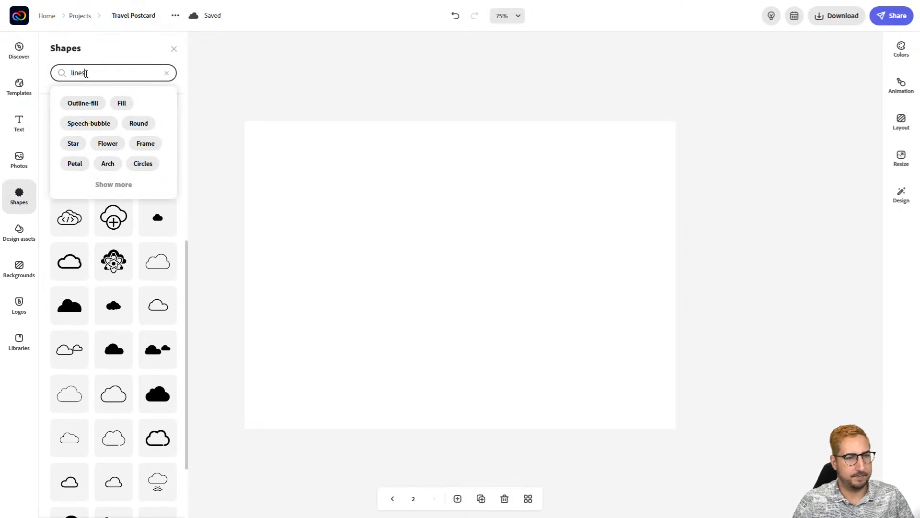
key(Return)
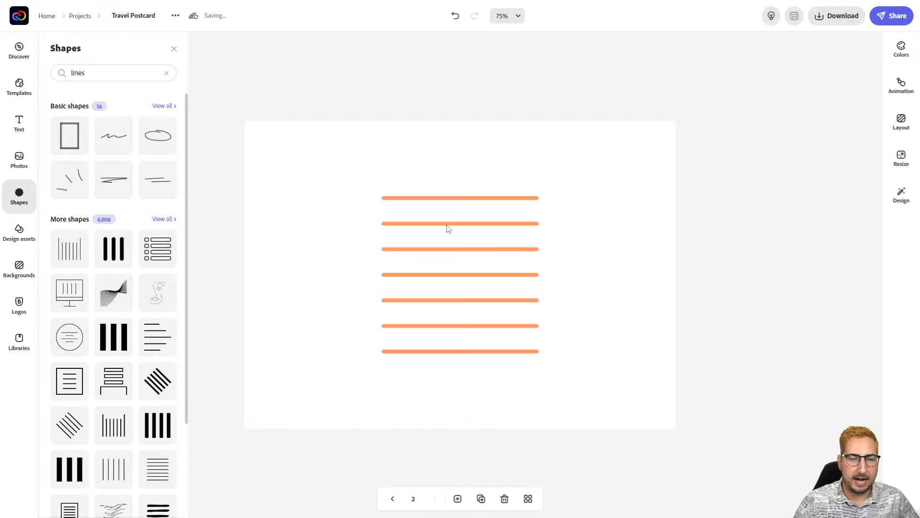
Enlarge the horizontal lines shape slightly and recolor it light grey #ECEBEB
click(449, 228)
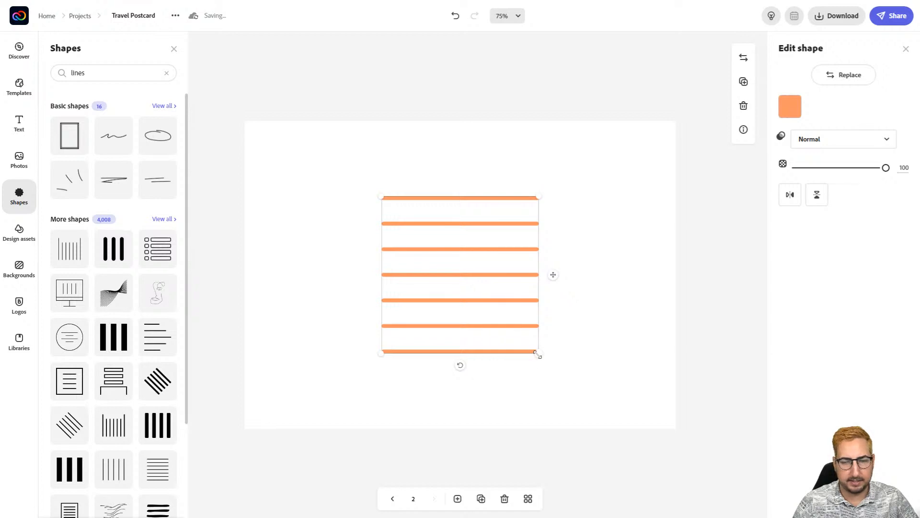
drag(536, 353, 555, 349)
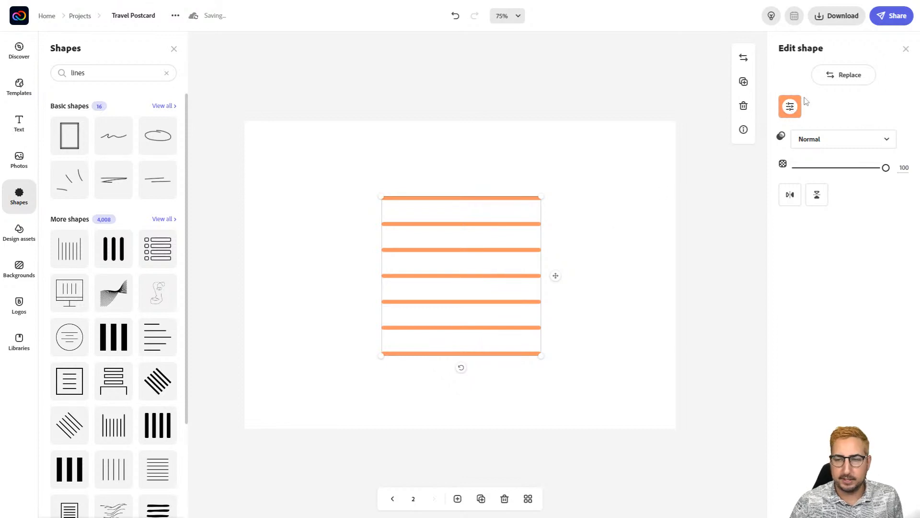
click(790, 106)
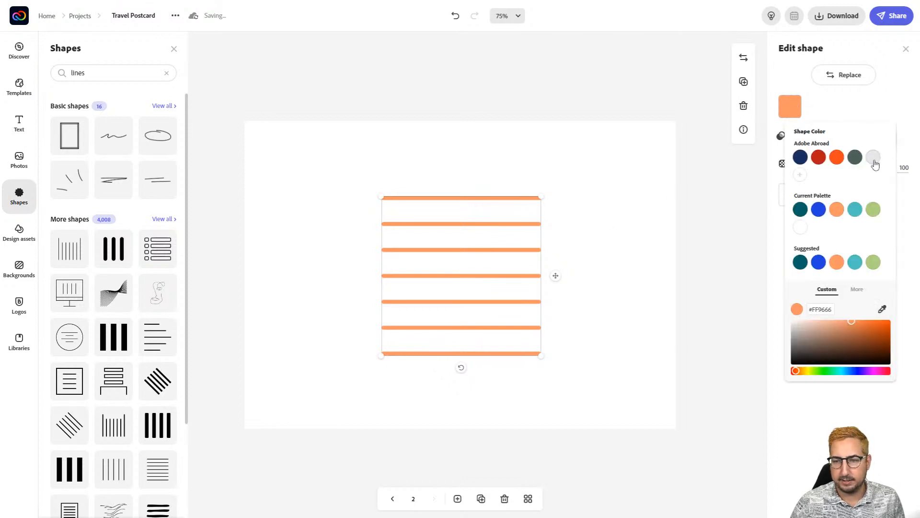
click(793, 330)
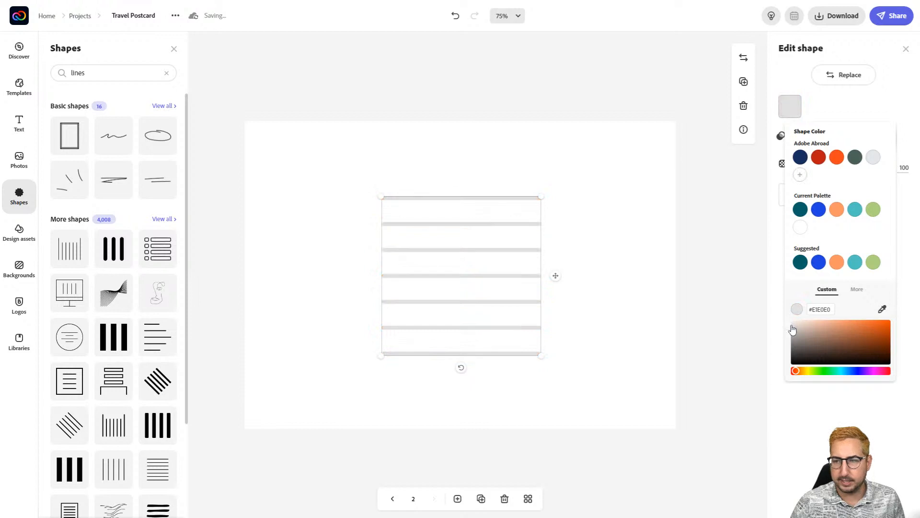
click(790, 325)
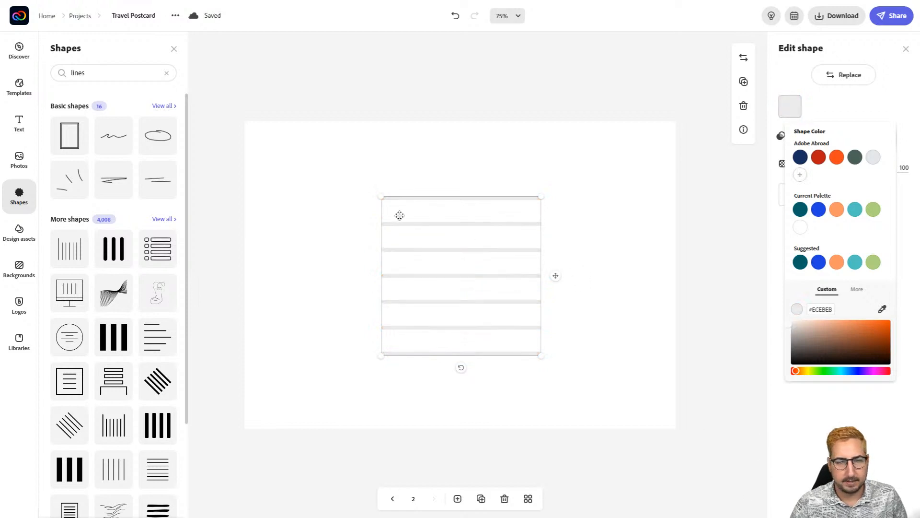
Duplicate the grey lines, overlap the copy with the original's right end to form longer lines, and group both shapes
click(743, 82)
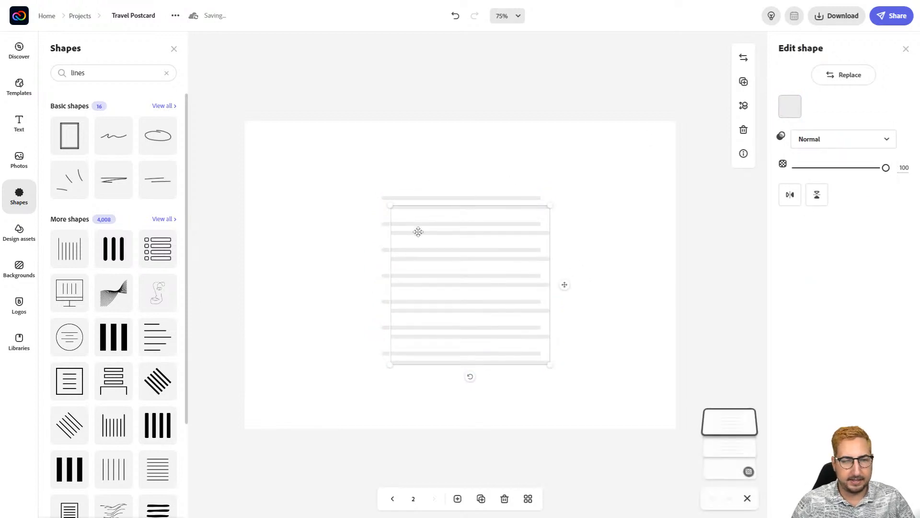
drag(418, 232, 553, 226)
shift+click(467, 223)
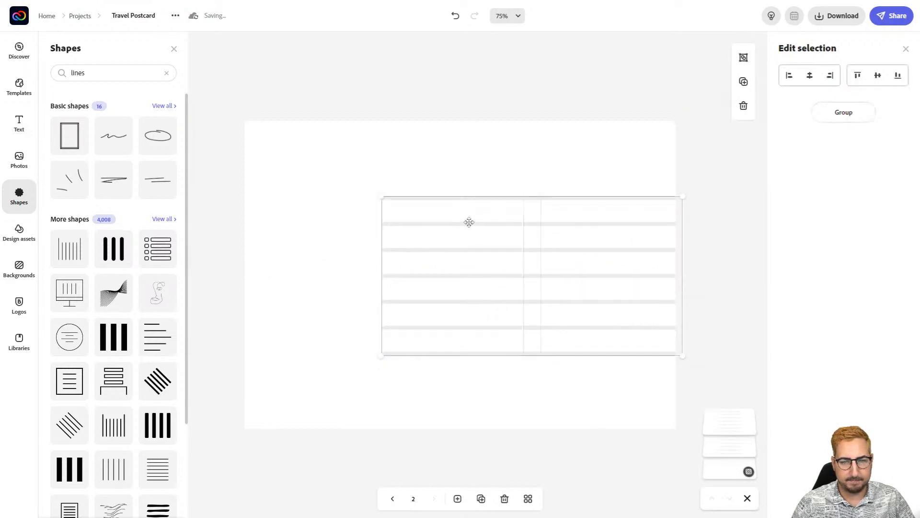
click(744, 59)
Shrink the line group and place it on the page's right side, with a duplicate directly below it continuing the lines
drag(381, 355, 454, 316)
drag(489, 220, 456, 205)
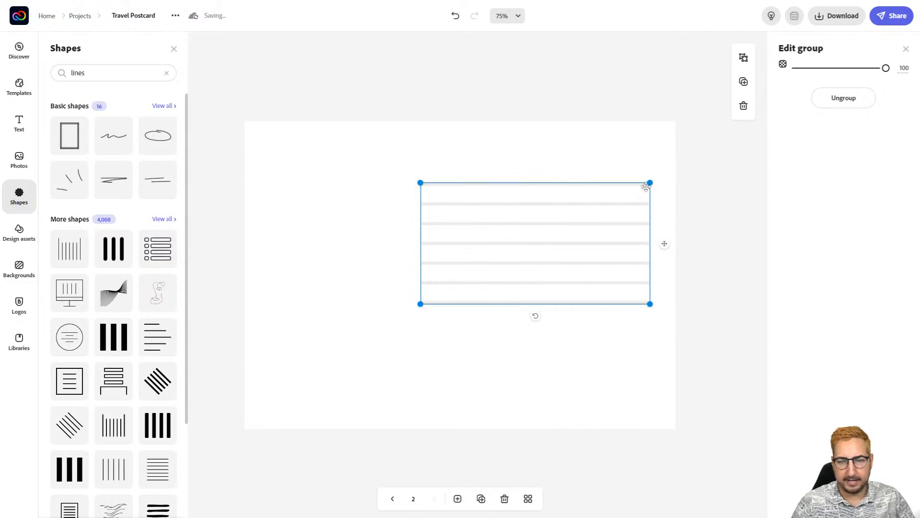
click(743, 82)
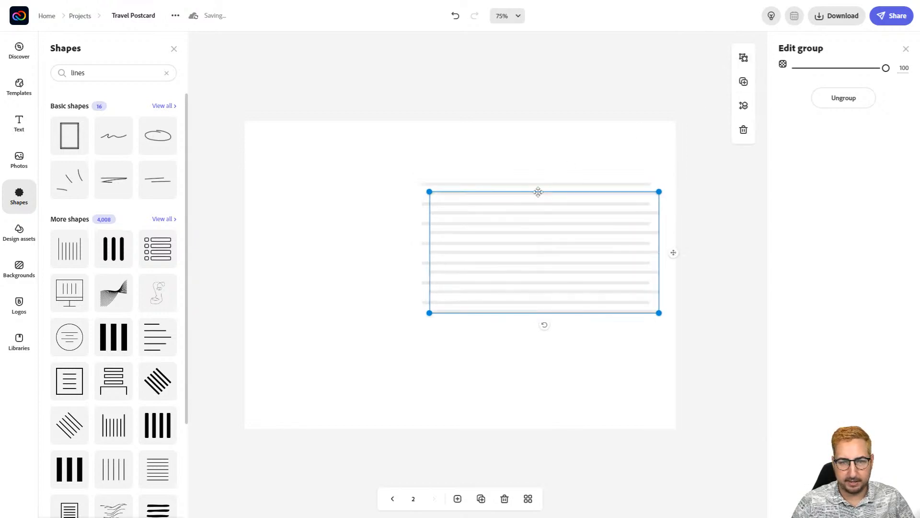
drag(532, 236, 527, 326)
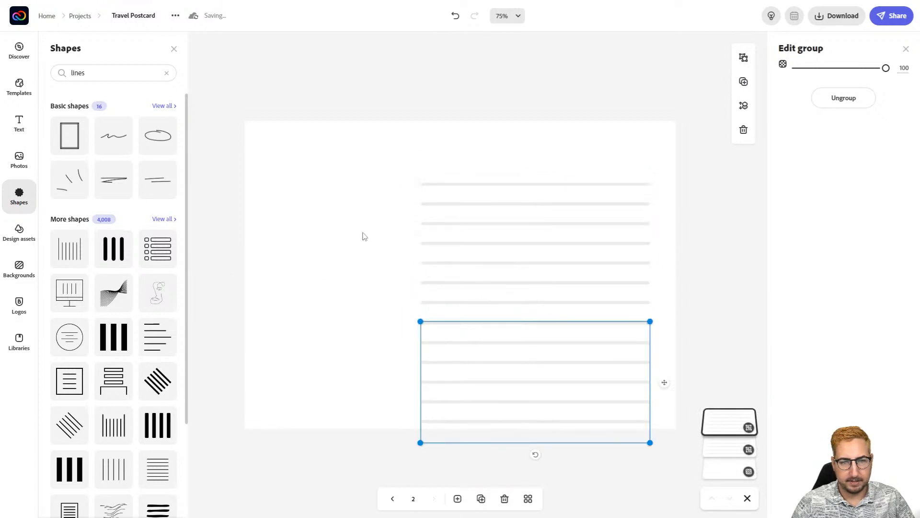
Select both grey line groups on the second page and move them up together so all lines fit within the page
click(387, 216)
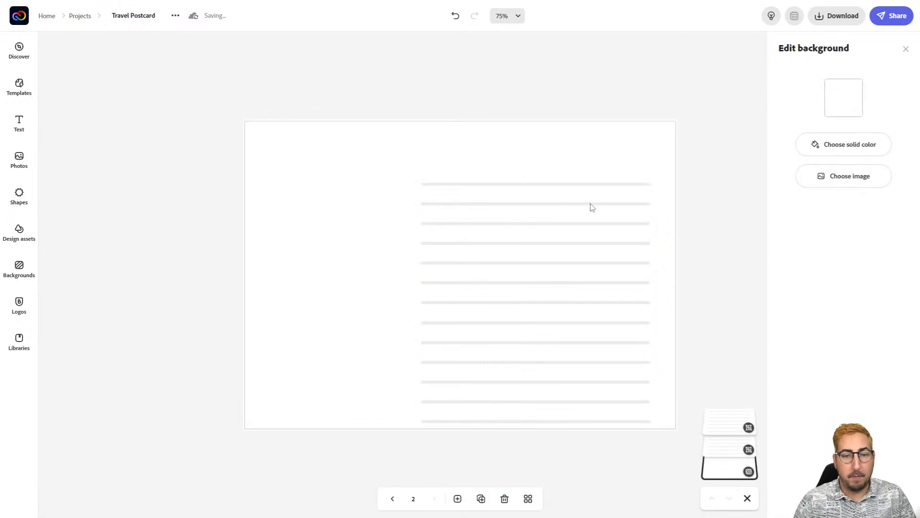
click(550, 208)
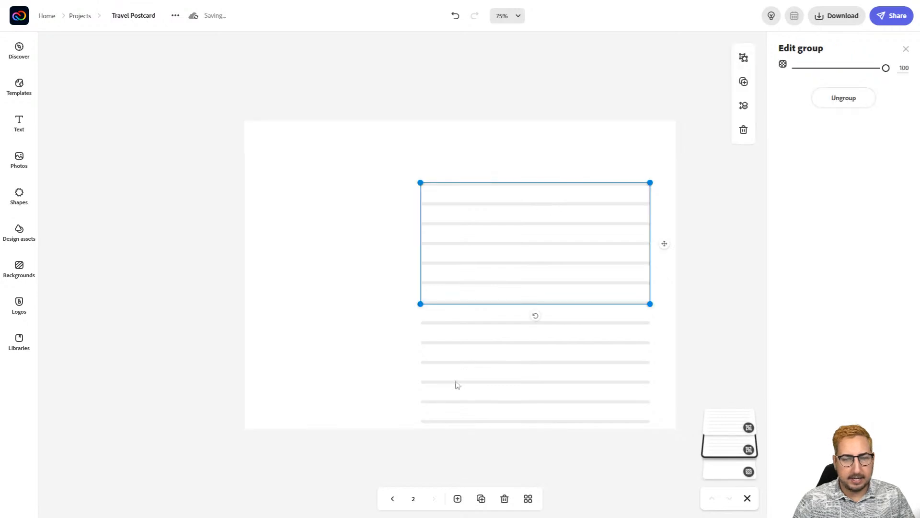
shift+click(445, 400)
drag(447, 401, 452, 366)
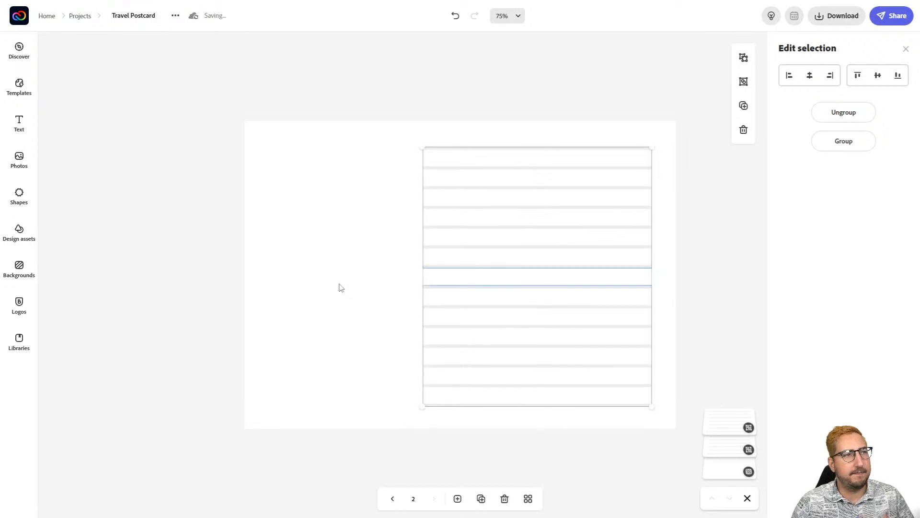
click(415, 273)
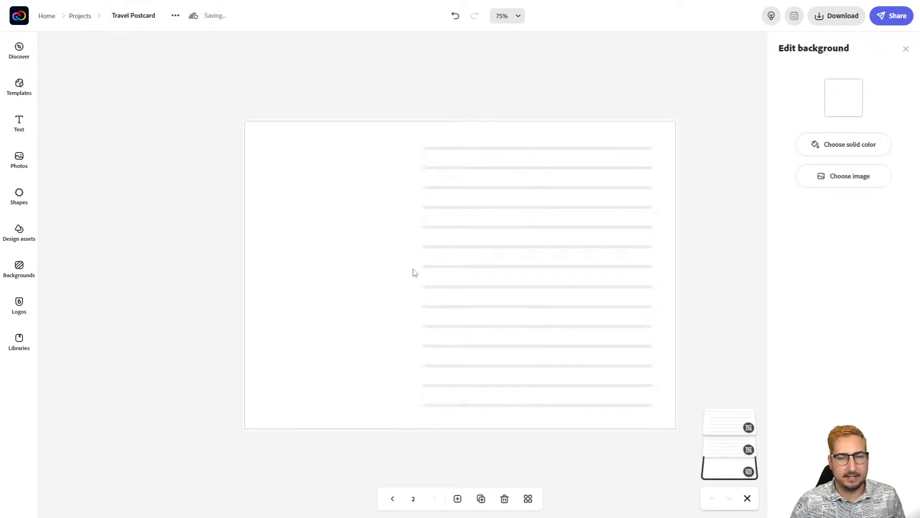
Copy the townscape group from the first page and paste it along the bottom of the second page
click(392, 501)
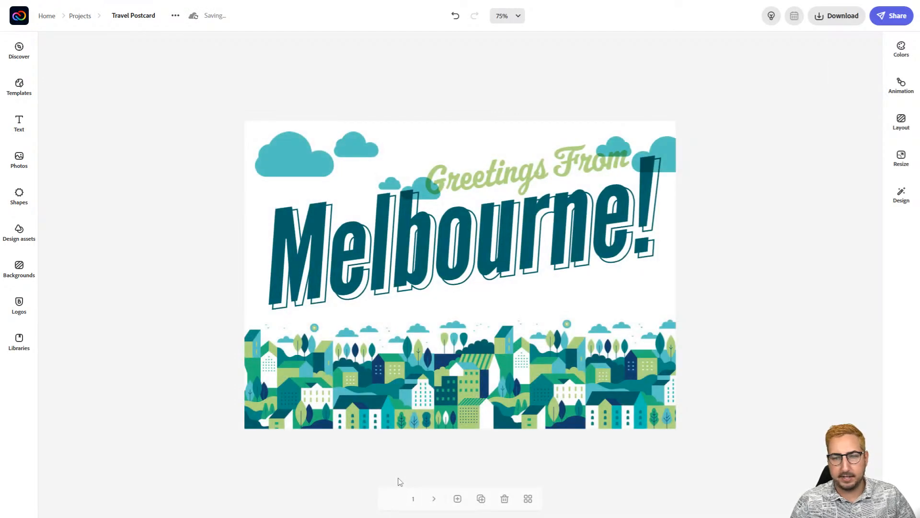
click(395, 400)
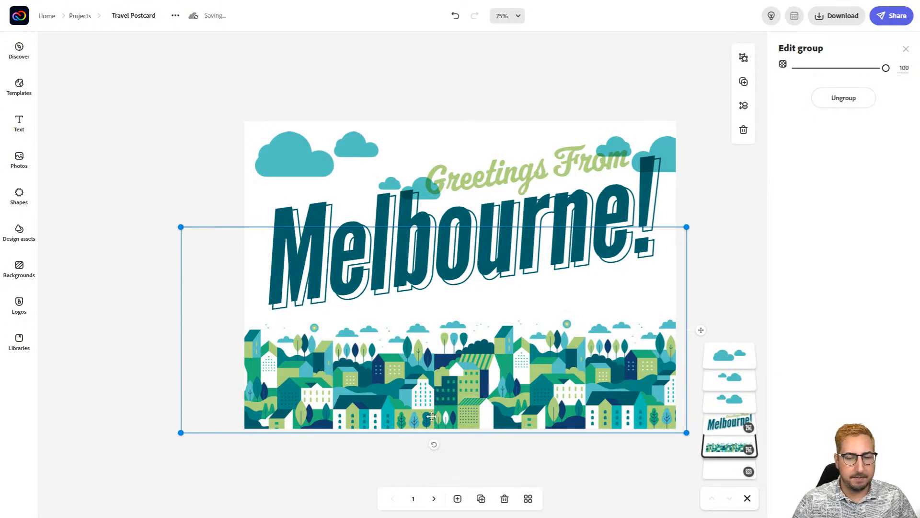
click(434, 499)
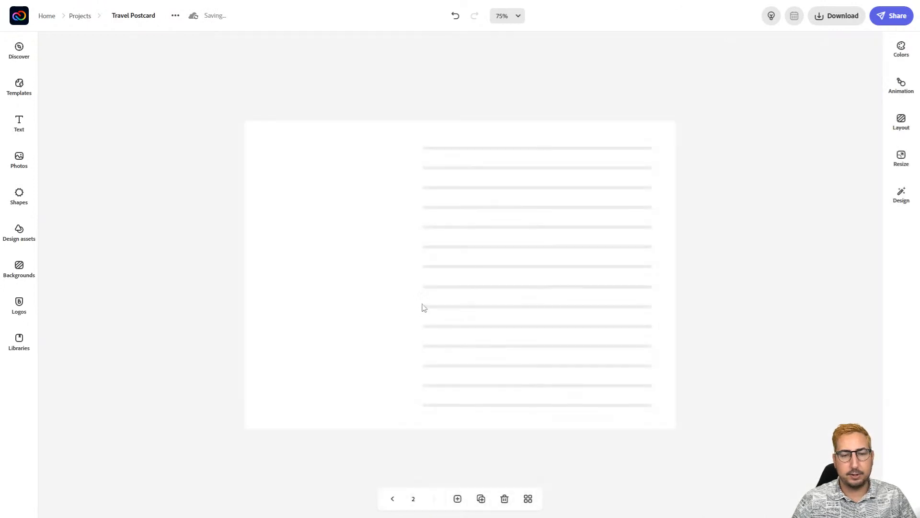
click(400, 360)
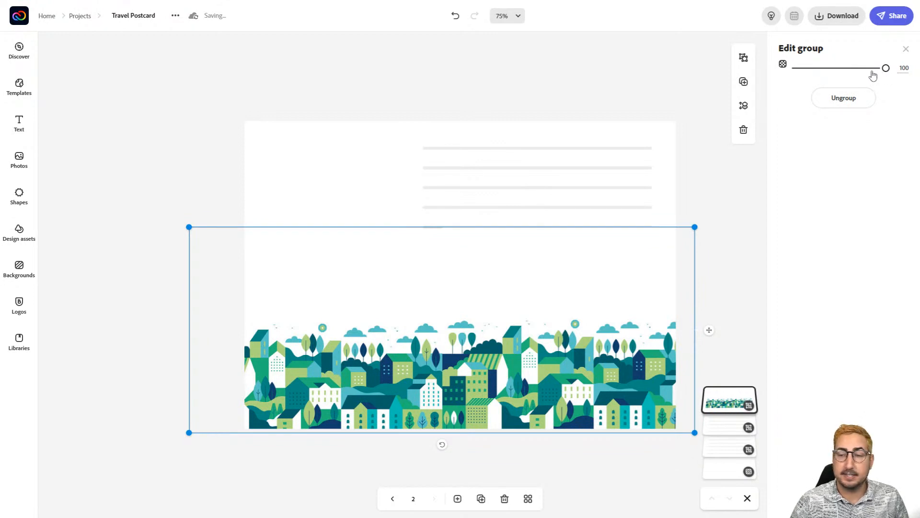
Place the townscape behind both line groups in the layer order and set its opacity to 5
drag(885, 70, 810, 71)
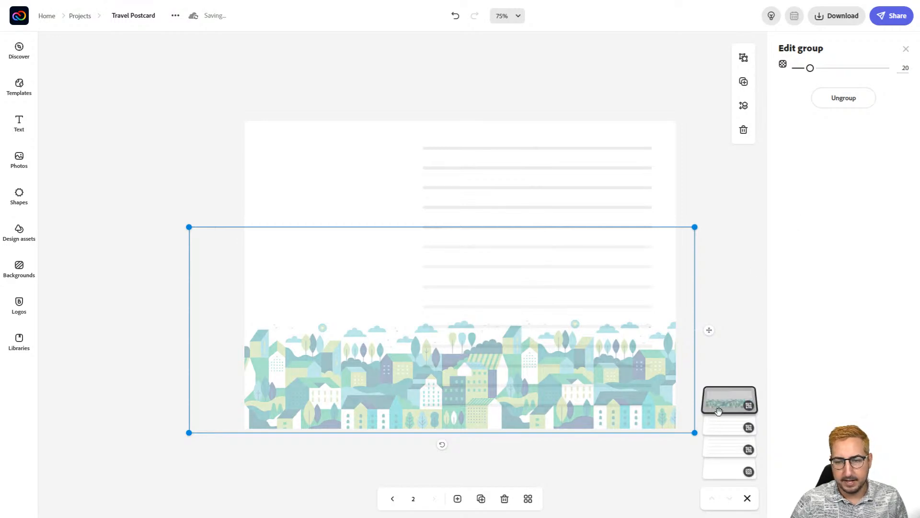
drag(724, 403, 729, 447)
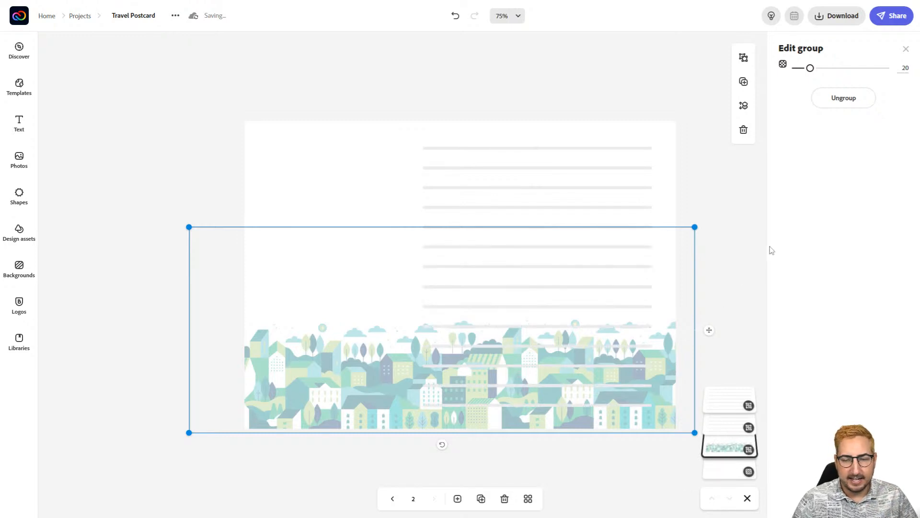
double_click(904, 67)
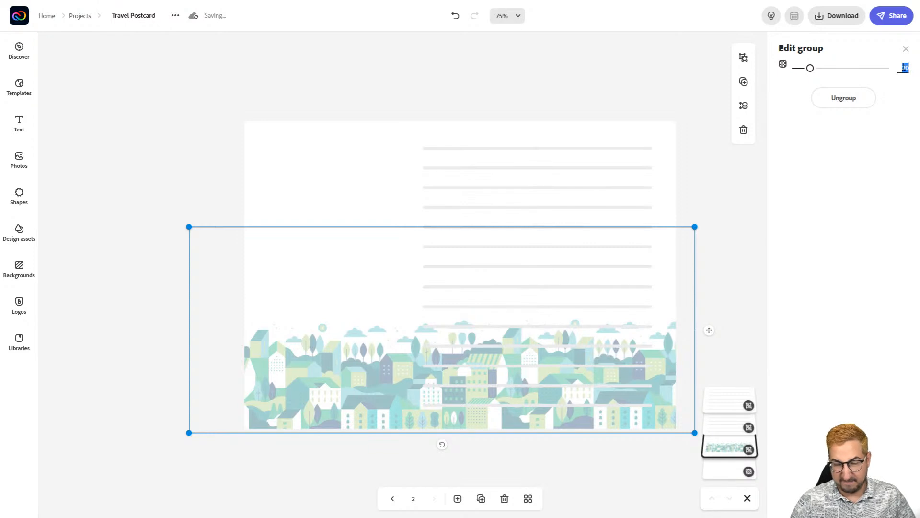
text(5)
key(Return)
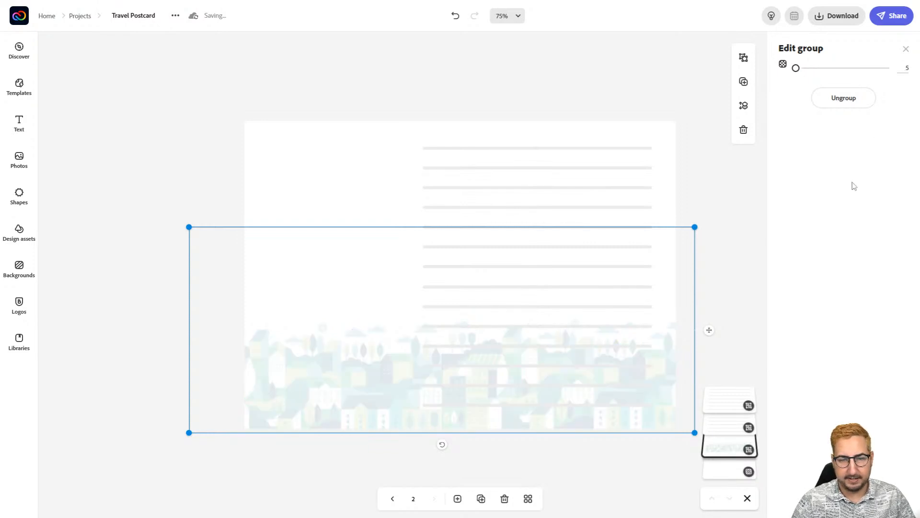
Recolor both halves of the upper line group to the darker grey #A2A1A1
click(548, 147)
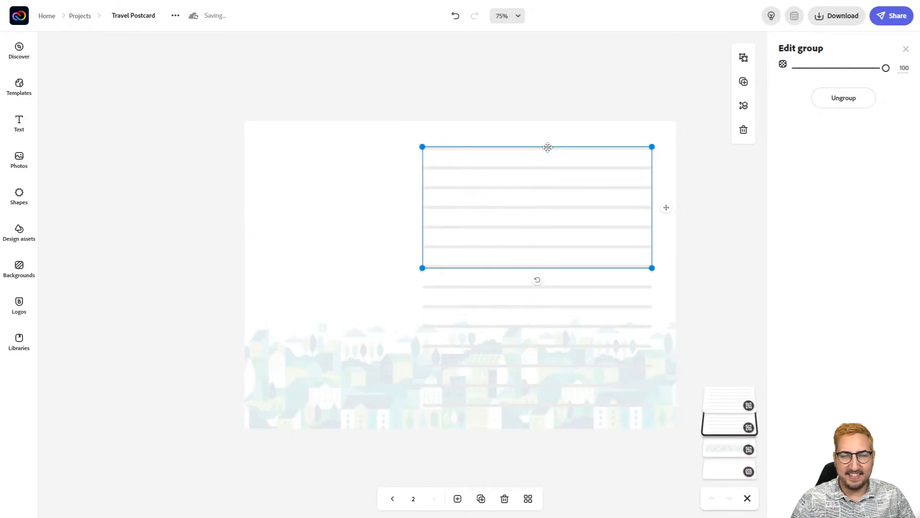
click(549, 166)
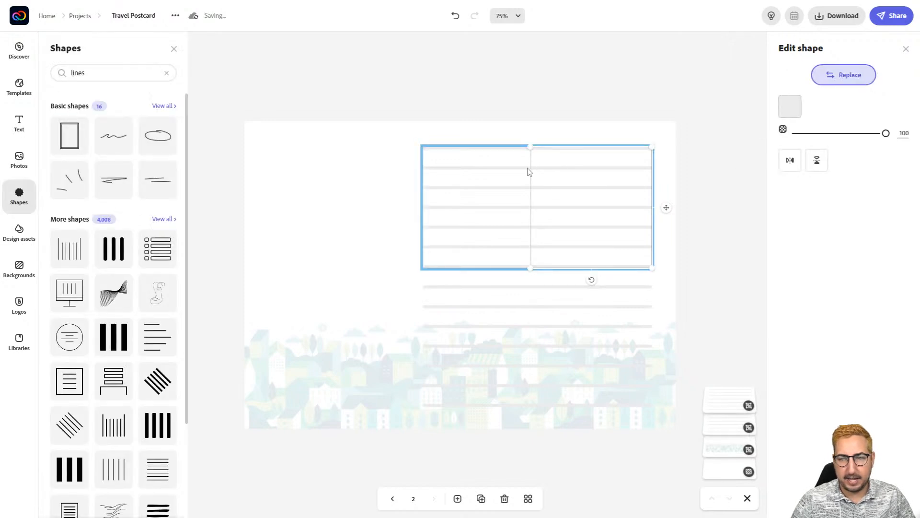
click(790, 106)
drag(805, 337, 791, 337)
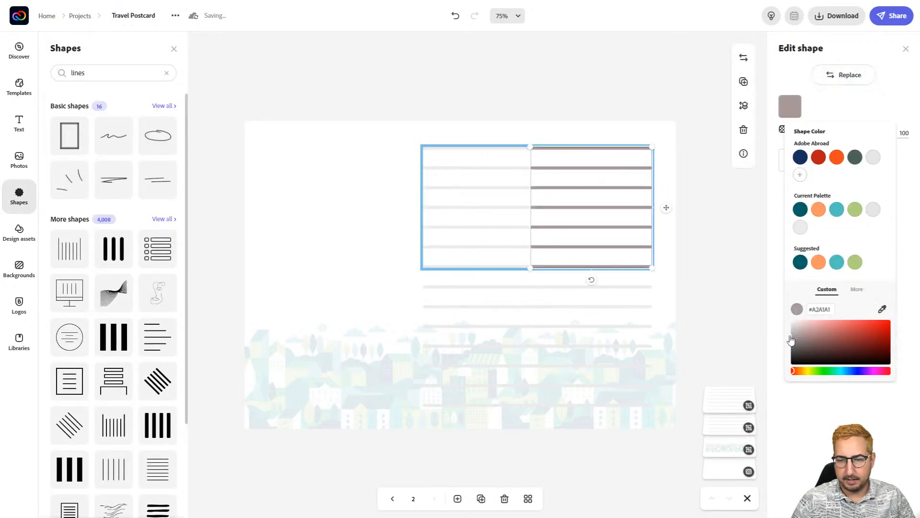
click(494, 169)
click(790, 106)
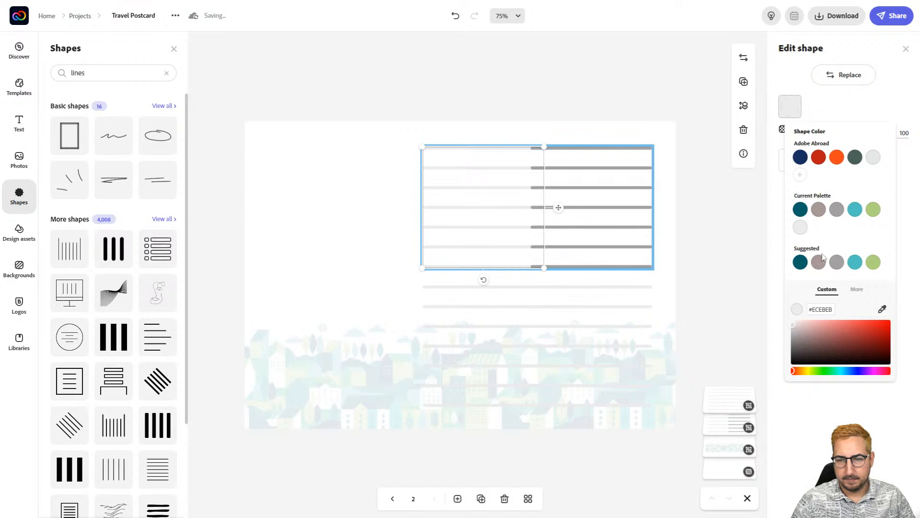
click(565, 187)
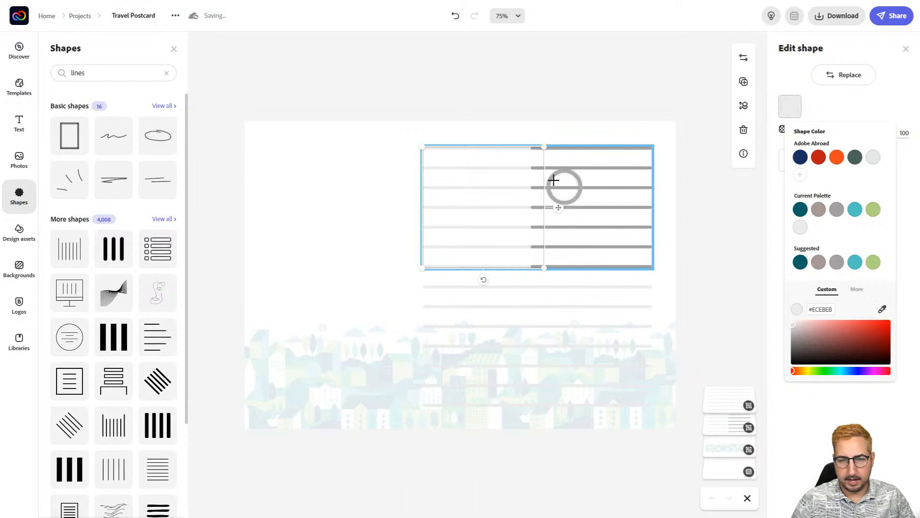
click(581, 187)
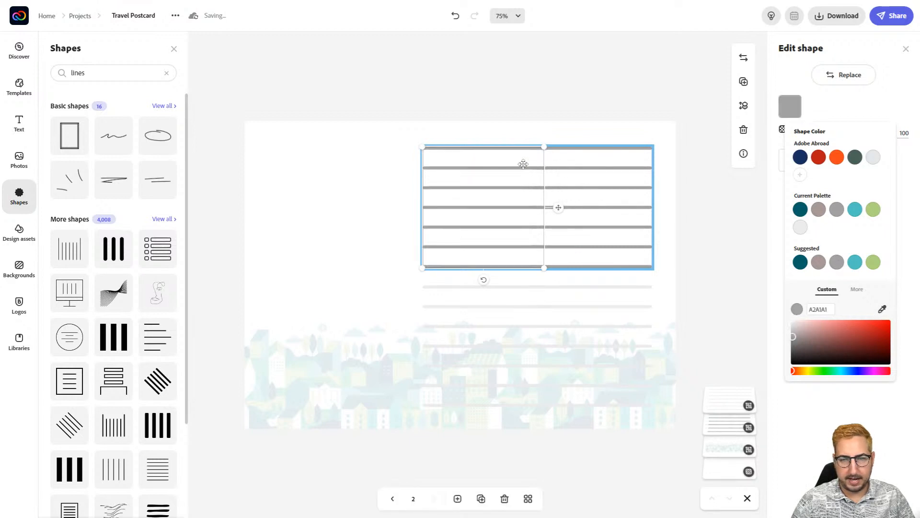
Recolor both halves of the lower line group with the same #A2A1A1 grey from the current palette
click(495, 311)
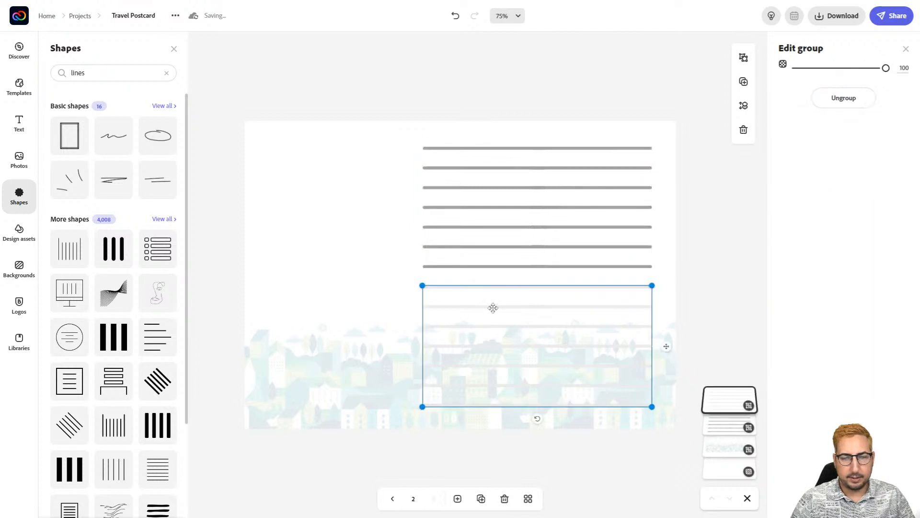
click(495, 310)
click(791, 106)
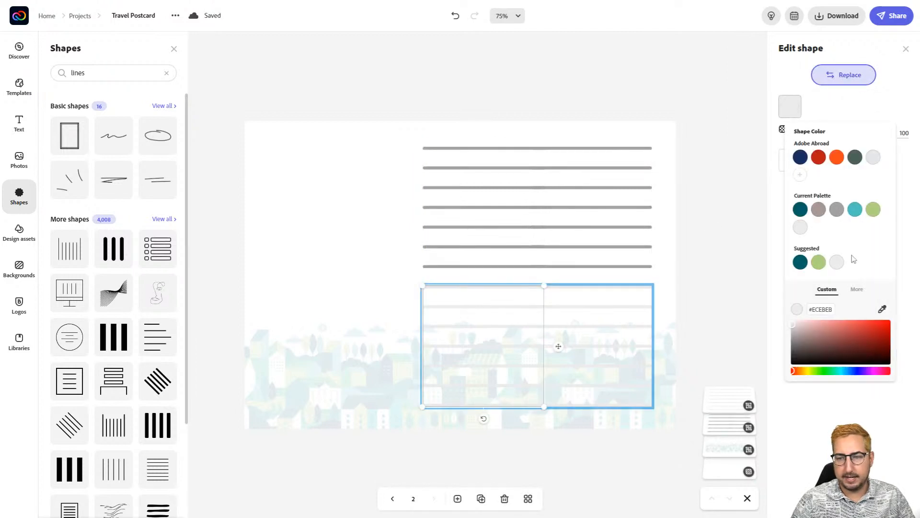
click(821, 214)
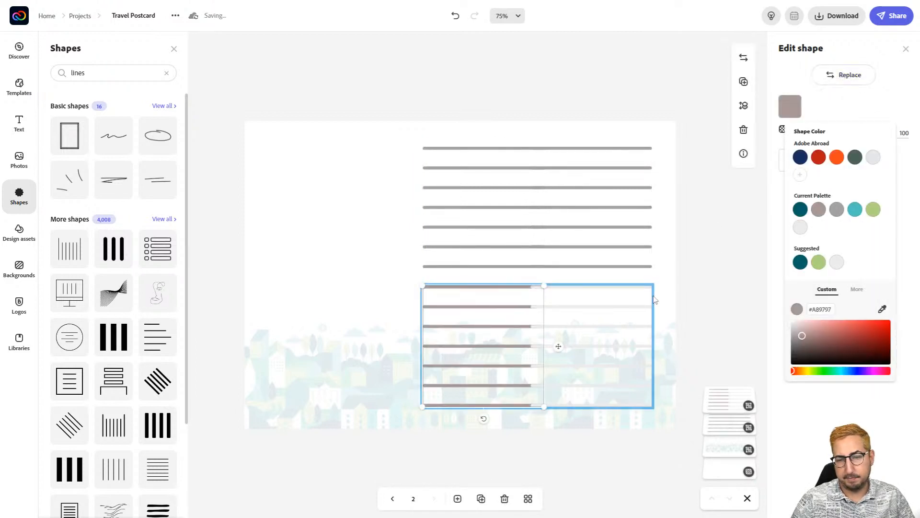
click(836, 210)
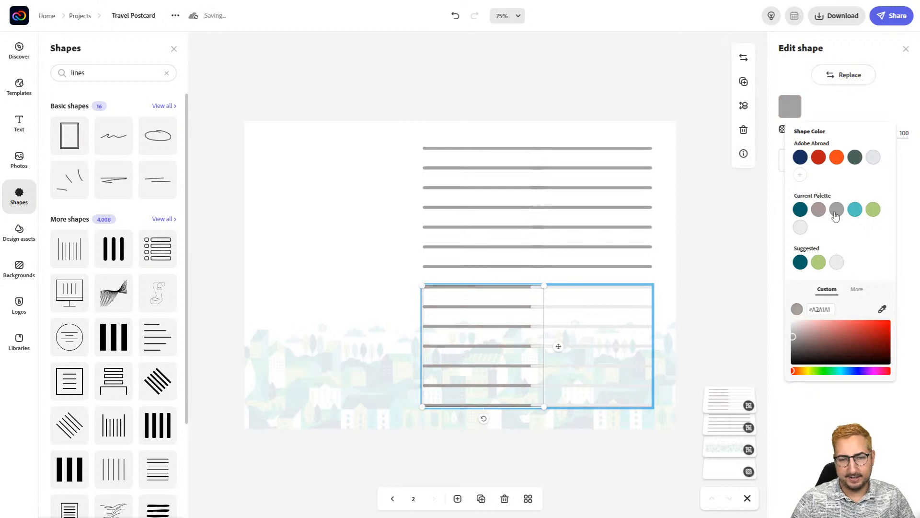
click(584, 311)
click(791, 107)
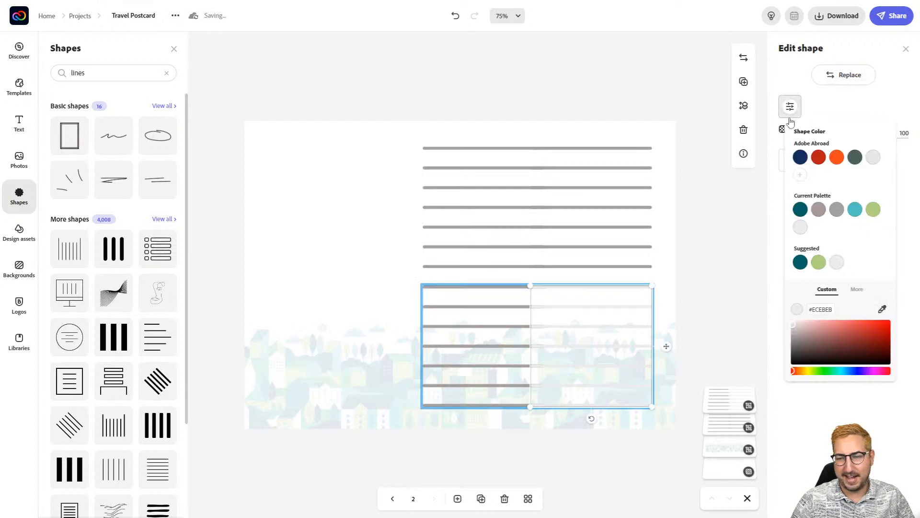
click(837, 210)
click(552, 89)
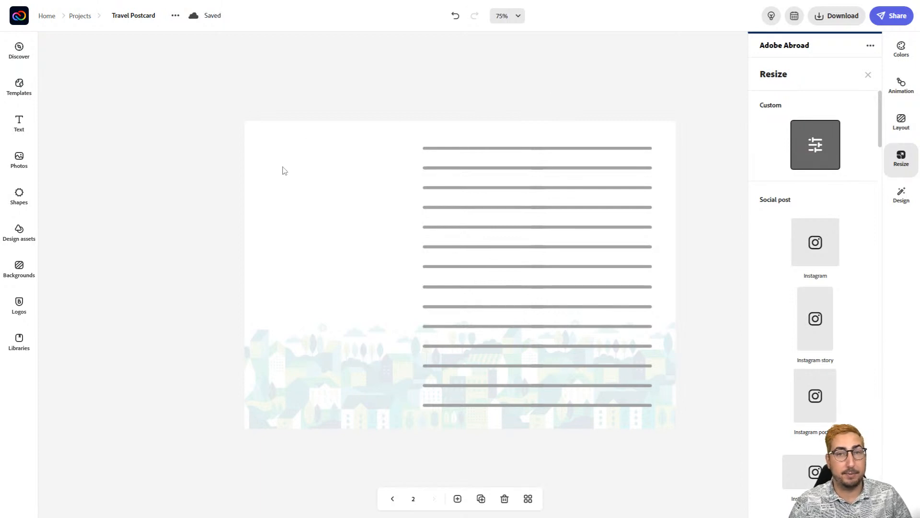
Upload the horse-jumping photo AdobeStock_366555699.jpeg to the second page and move it slightly up beside the writing lines
click(26, 166)
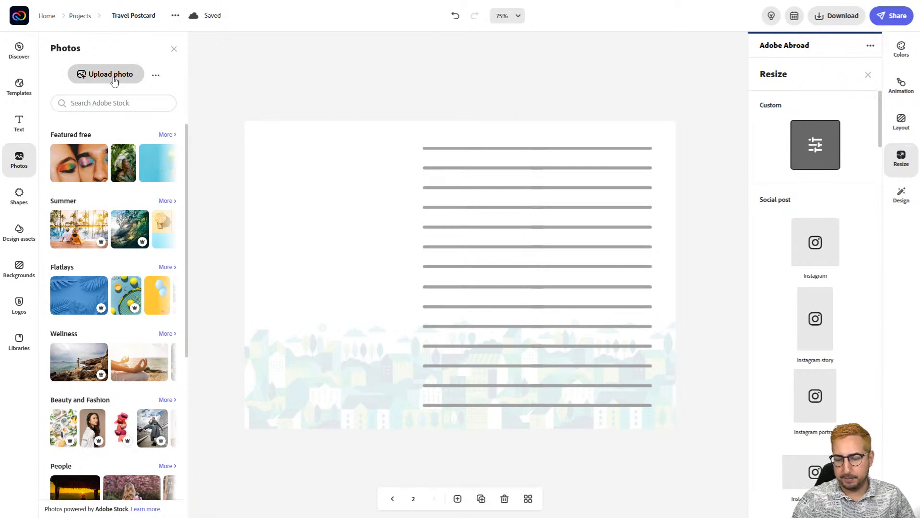
click(111, 74)
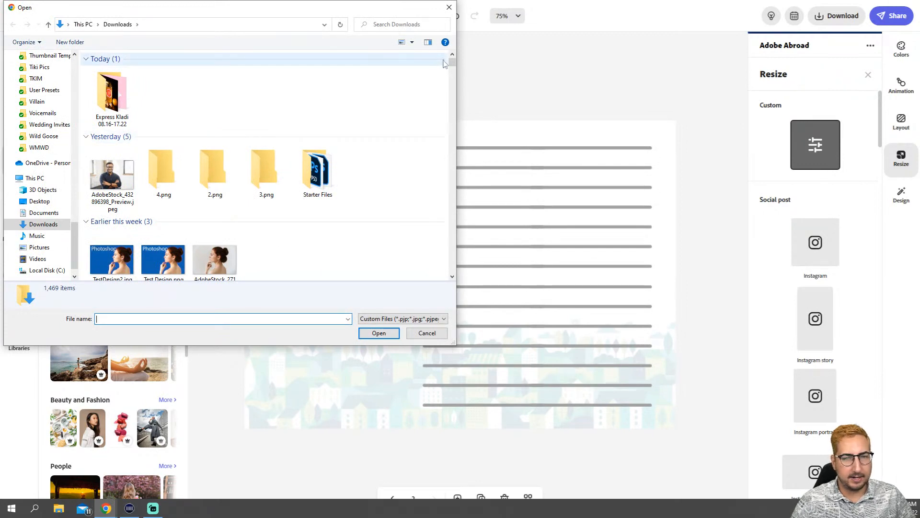
drag(454, 67, 454, 68)
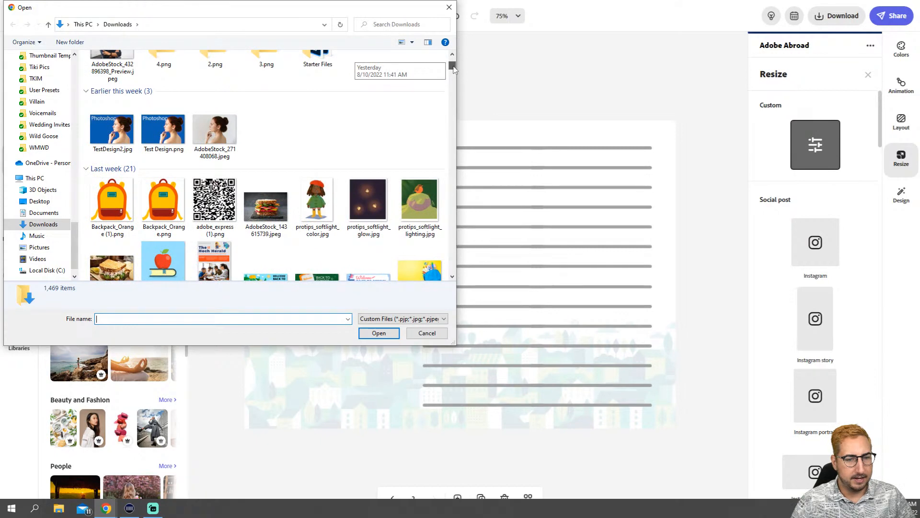
click(452, 278)
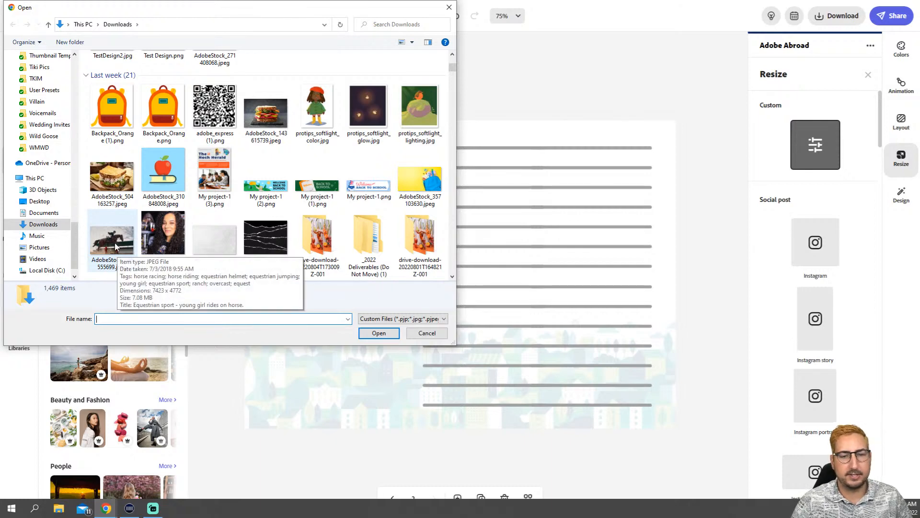
click(115, 247)
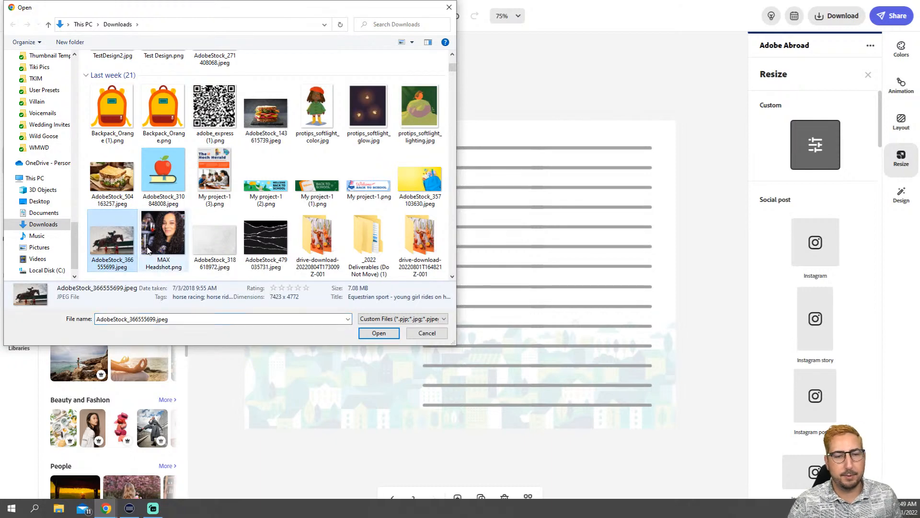
click(377, 334)
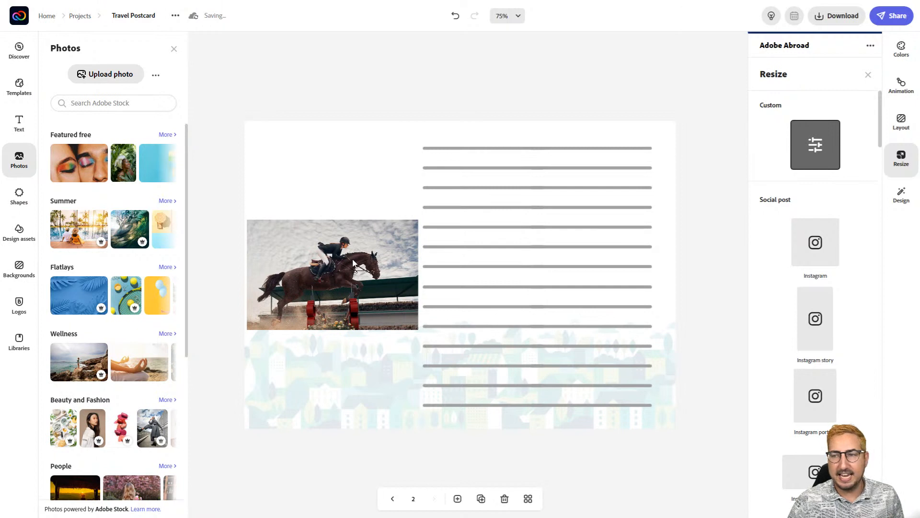
click(353, 262)
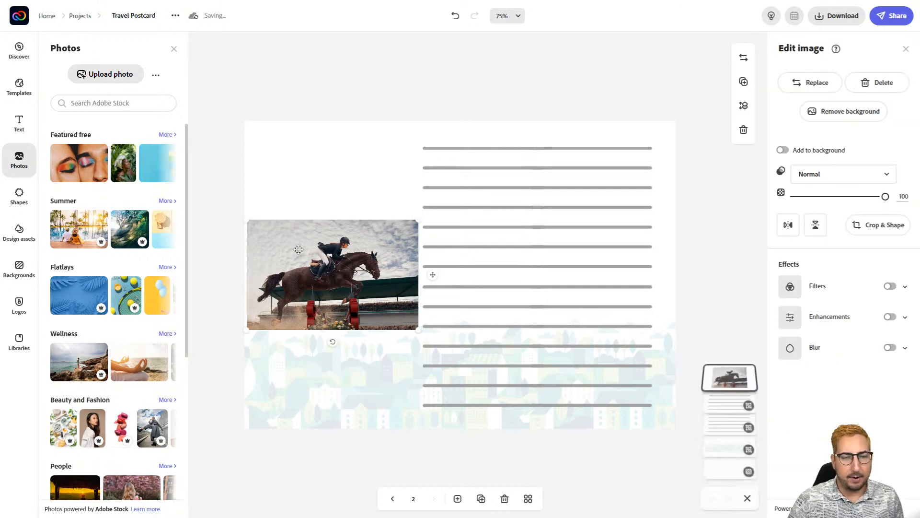
drag(359, 256, 361, 225)
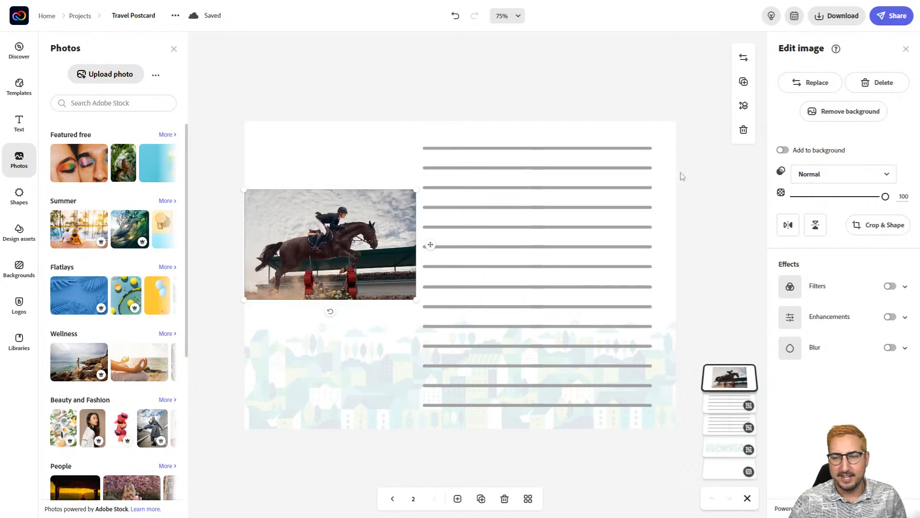
Crop the horse-jumping photo to a circle, shifting the image slightly left inside the crop to frame horse and rider
click(887, 226)
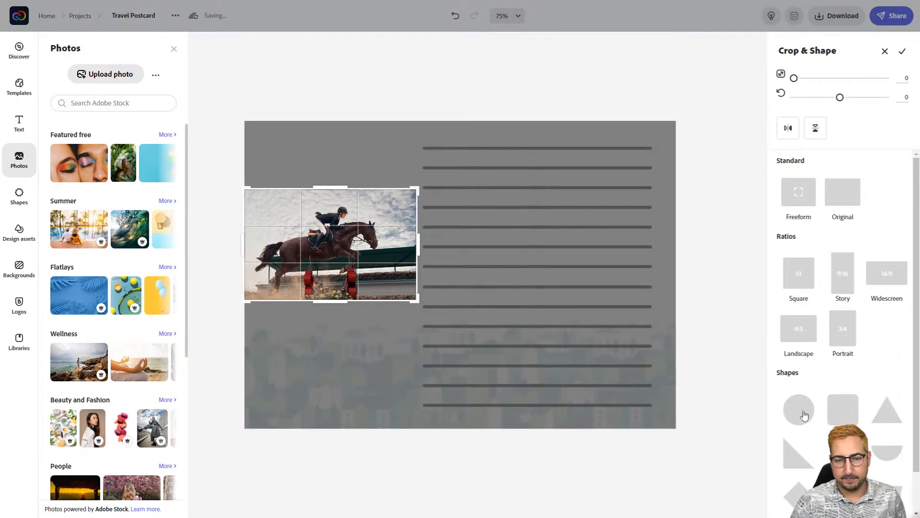
click(804, 414)
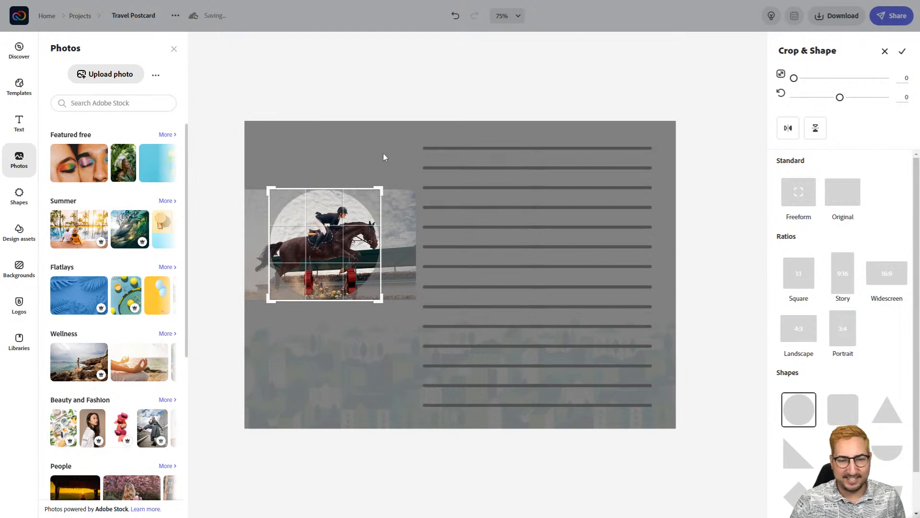
mouse_move(329, 240)
mouse_down()
mouse_move(309, 244)
mouse_move(326, 244)
mouse_up()
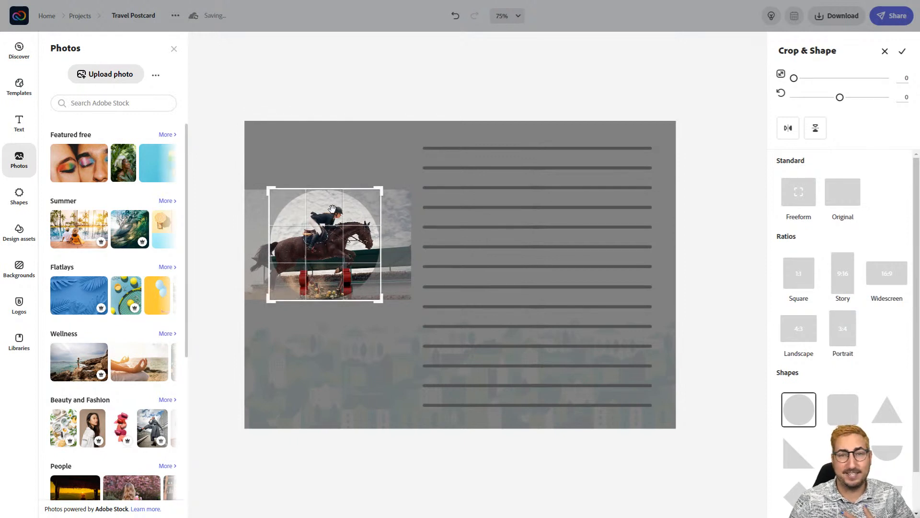
click(900, 53)
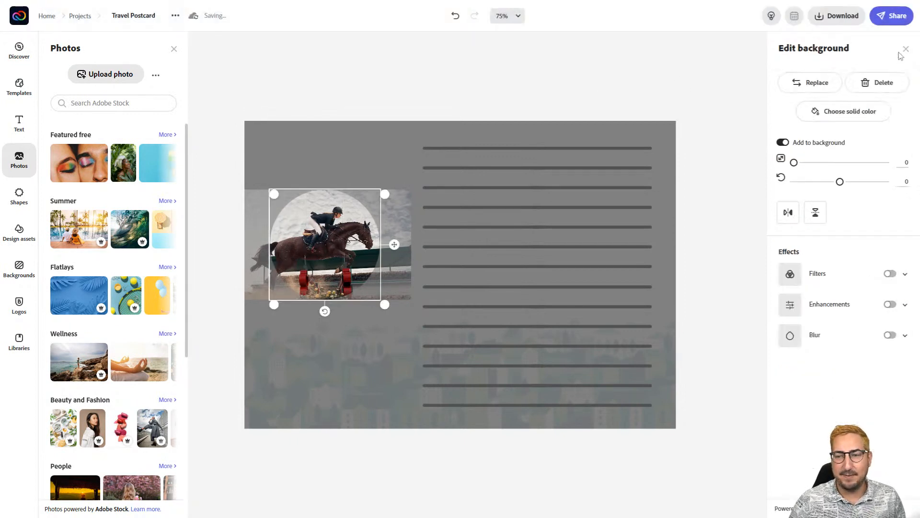
Enlarge the circular photo and place it near the page's upper-left corner, beside the writing lines
drag(378, 192, 421, 151)
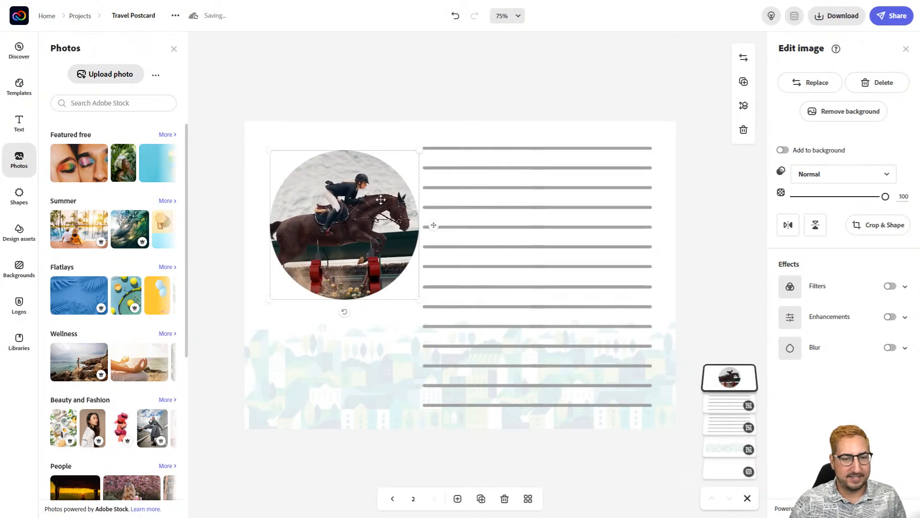
drag(384, 200, 366, 204)
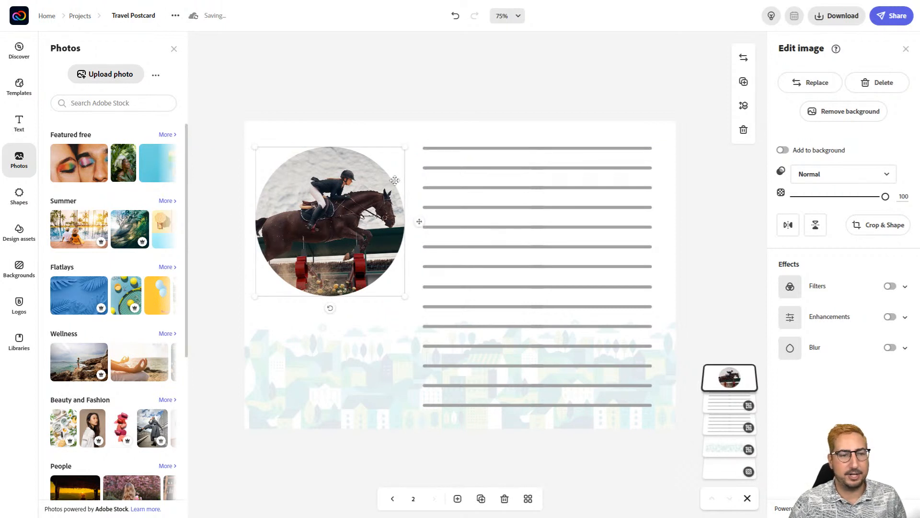
click(396, 108)
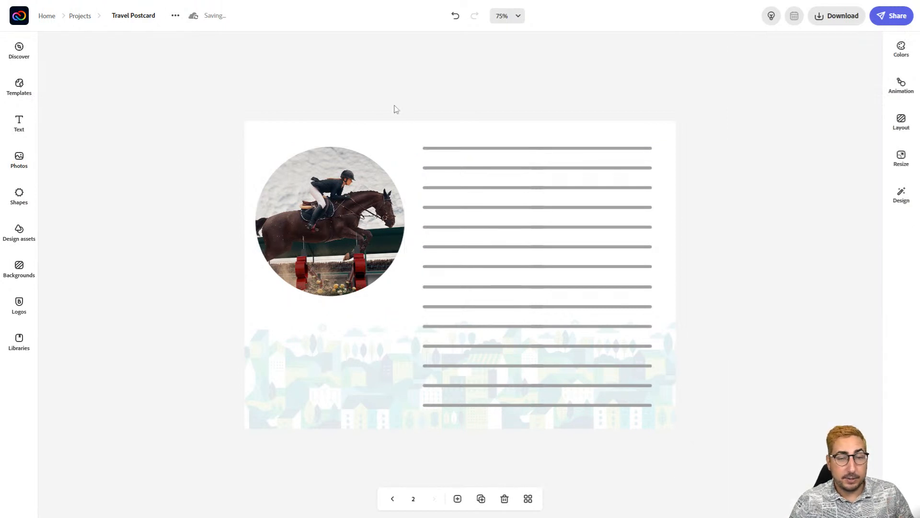
Add a new text box to the second page and color its text dark teal #016269 from the current palette
click(25, 125)
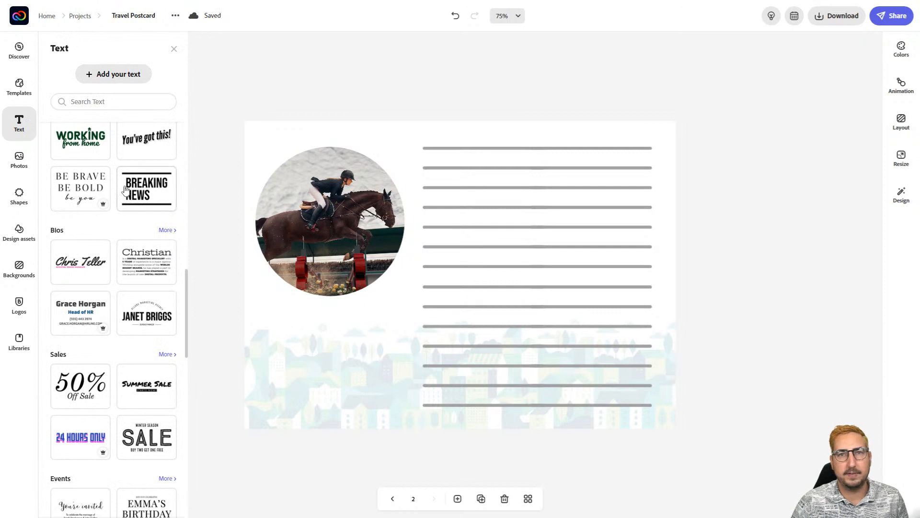
click(124, 76)
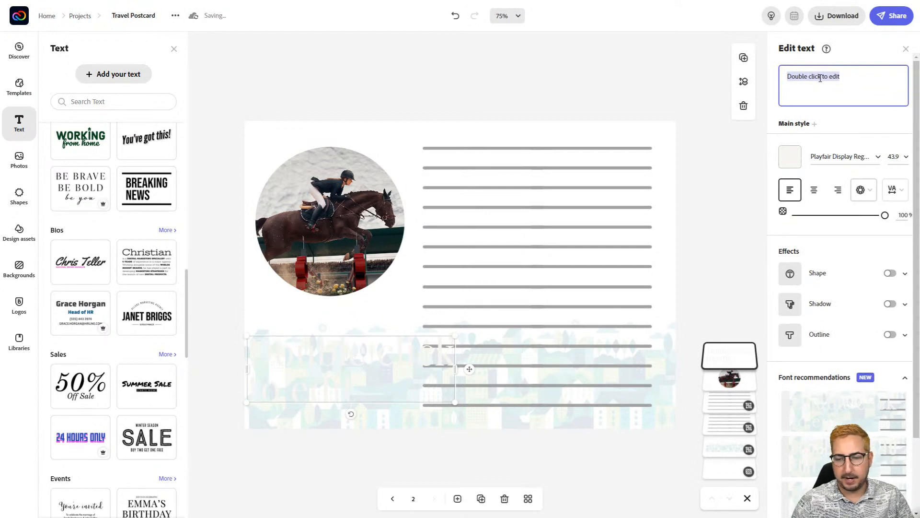
click(790, 159)
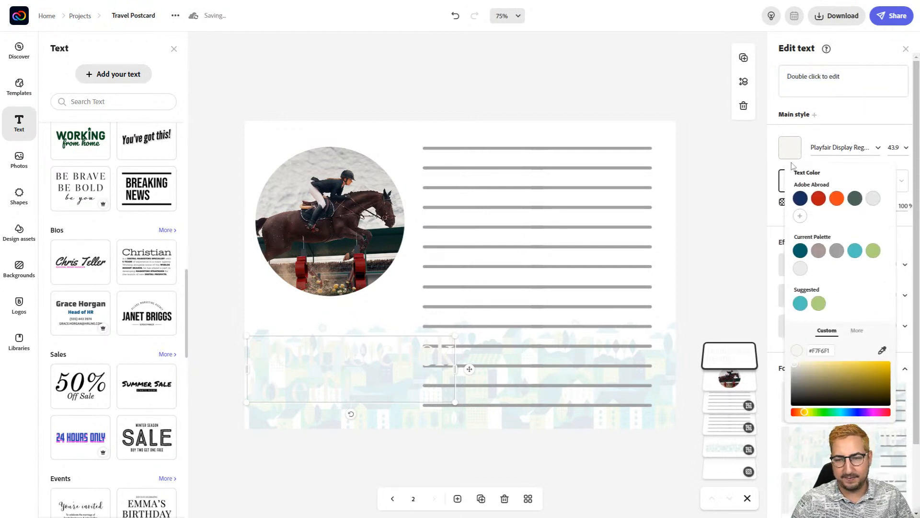
click(801, 252)
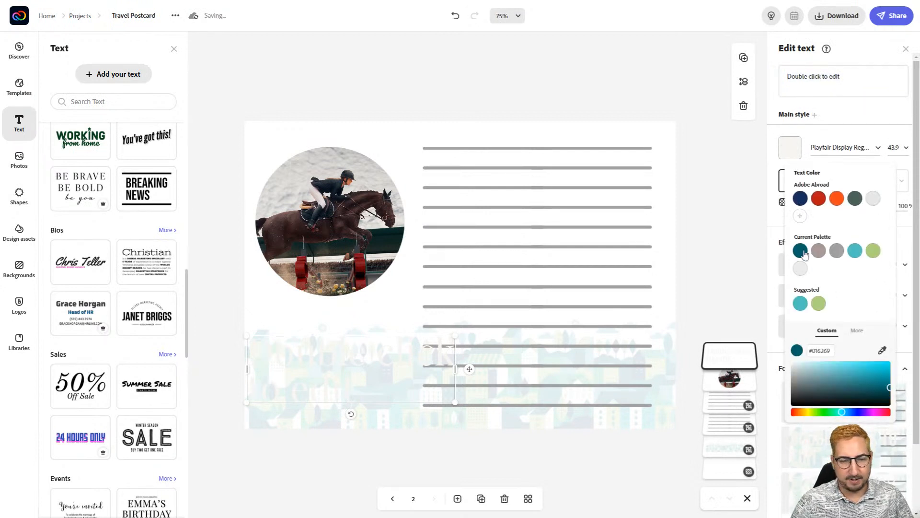
Replace the placeholder text with "Wish You Were Here!"
double_click(848, 85)
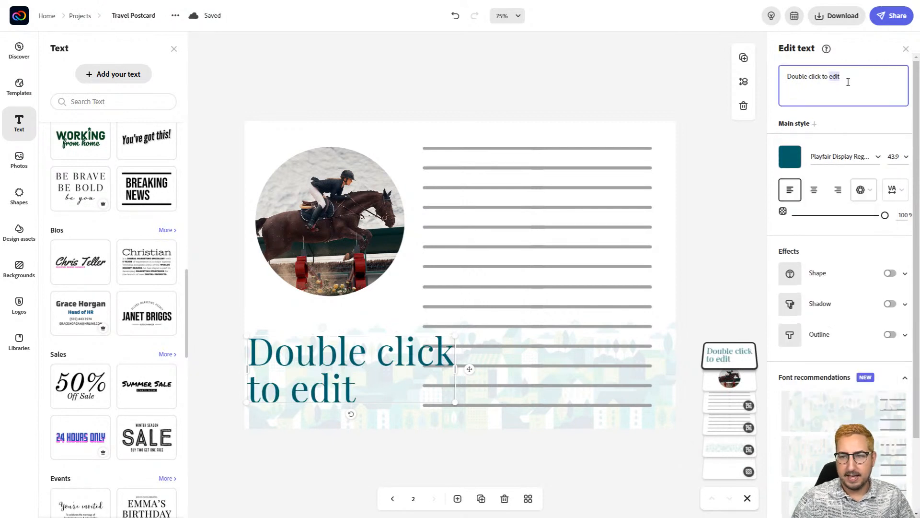
key(ctrl+a)
text(W)
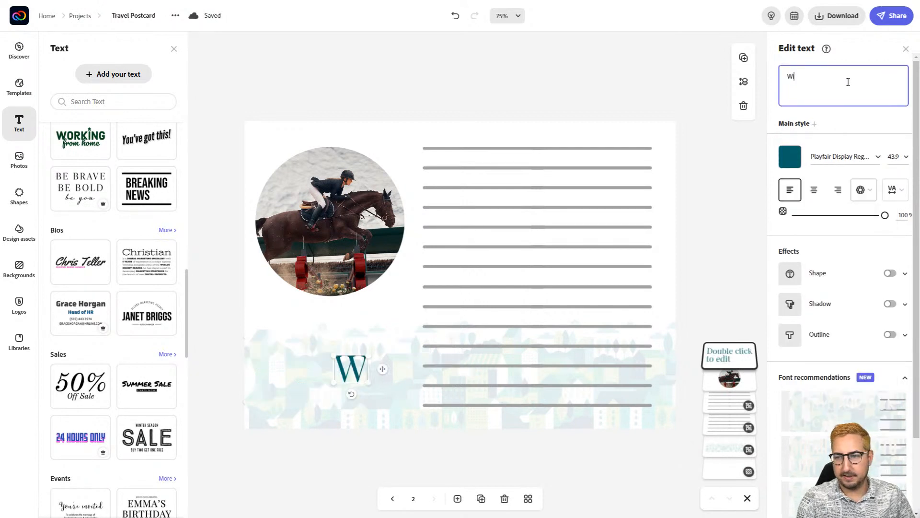
text(ish You W)
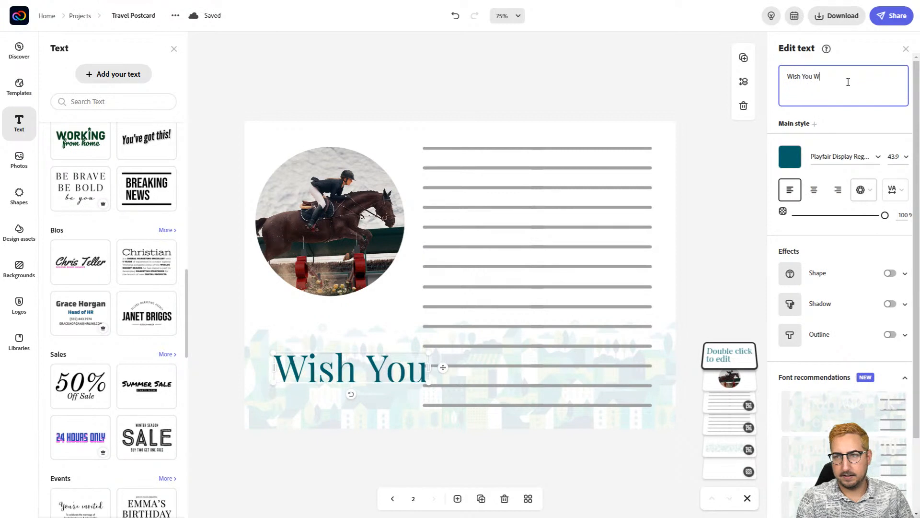
text(ere Here!)
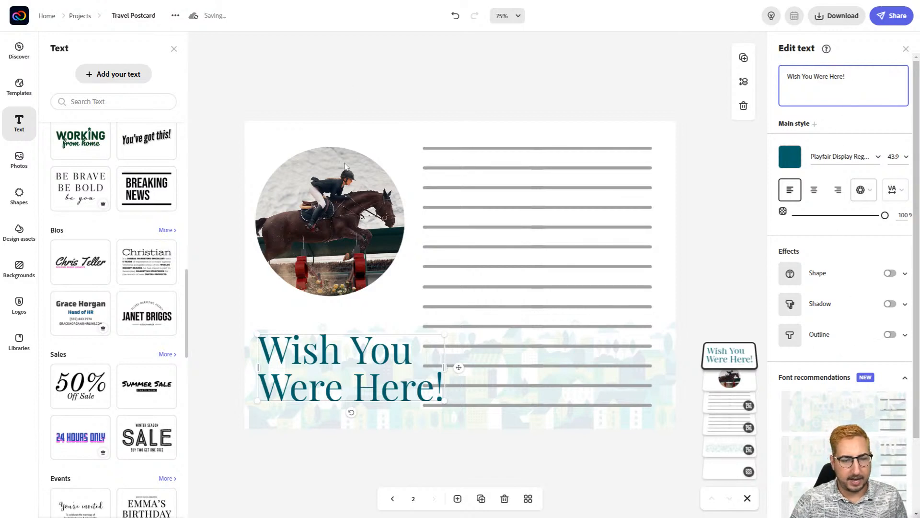
click(349, 355)
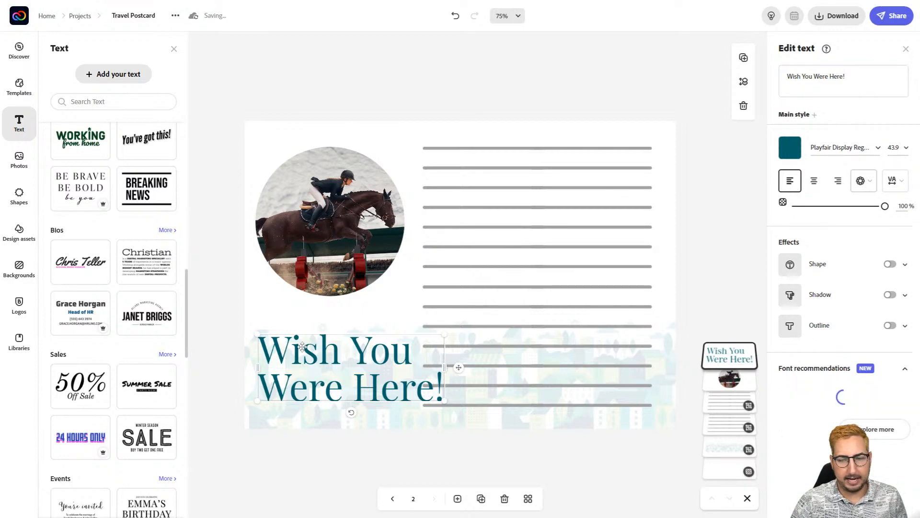
click(222, 287)
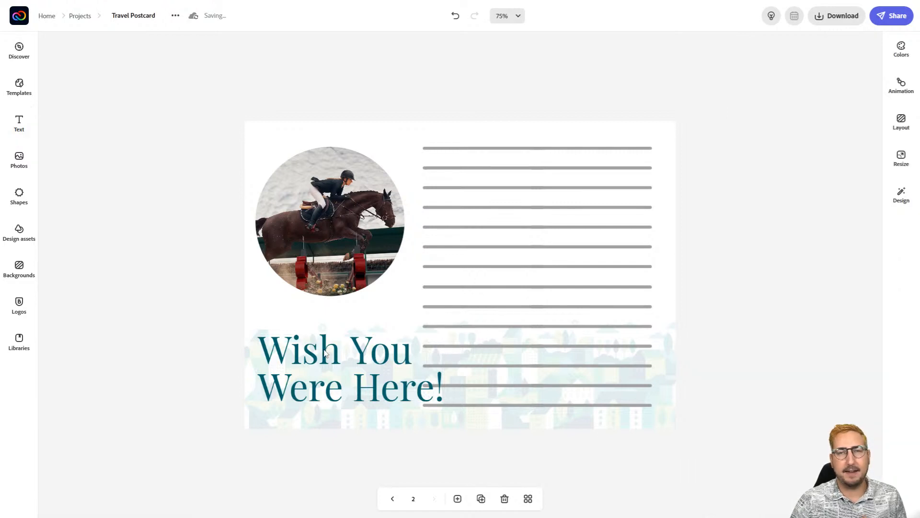
Change the "Wish You Were Here!" text to the recommended bold condensed font Bebas Neue Regular
click(325, 353)
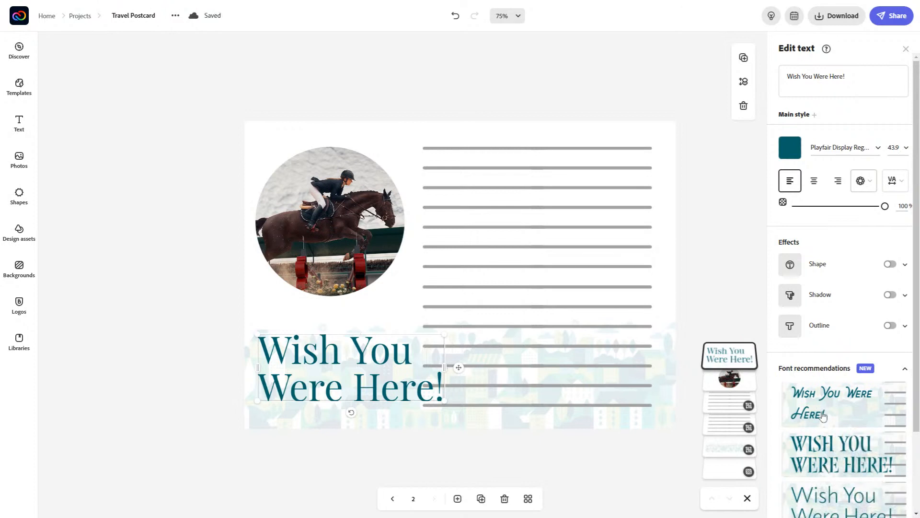
scroll(823, 415, down, 2)
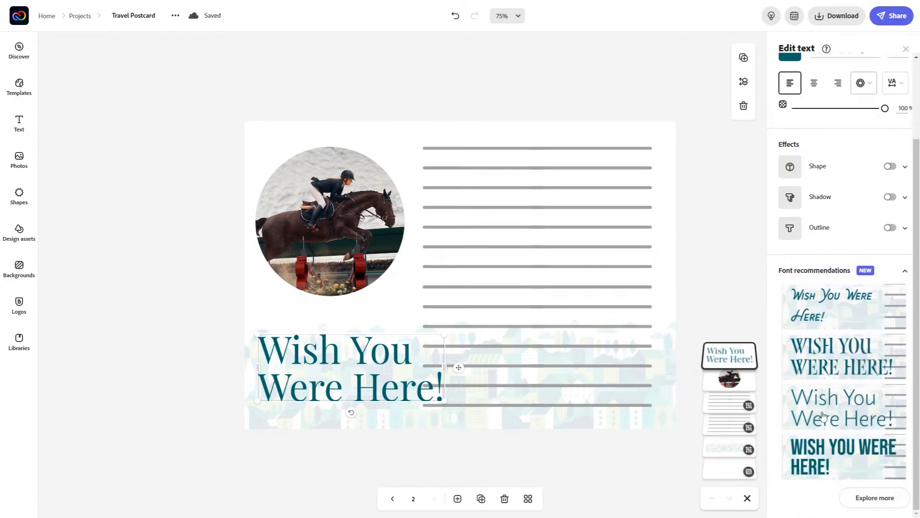
click(832, 463)
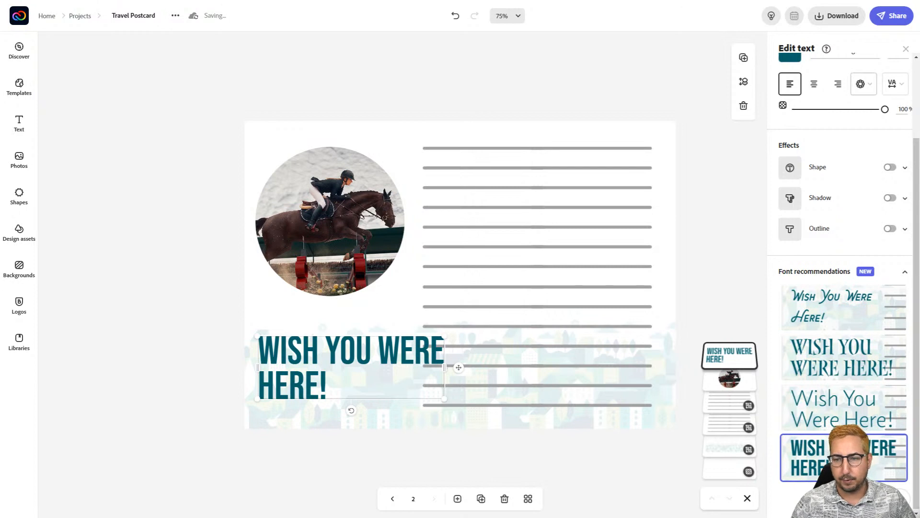
Apply the curved layout that bends "Wish You Were Here!" into a bowl-shaped lower arc
click(862, 84)
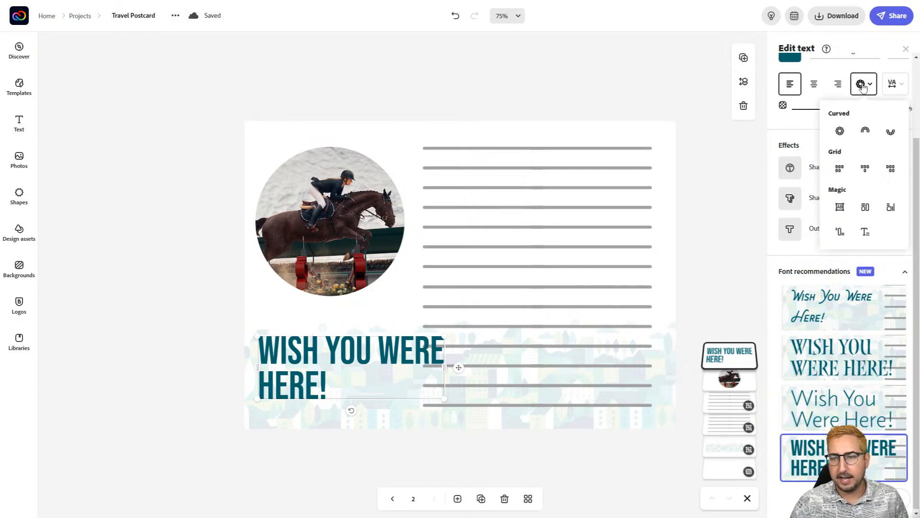
scroll(863, 86, up, 2)
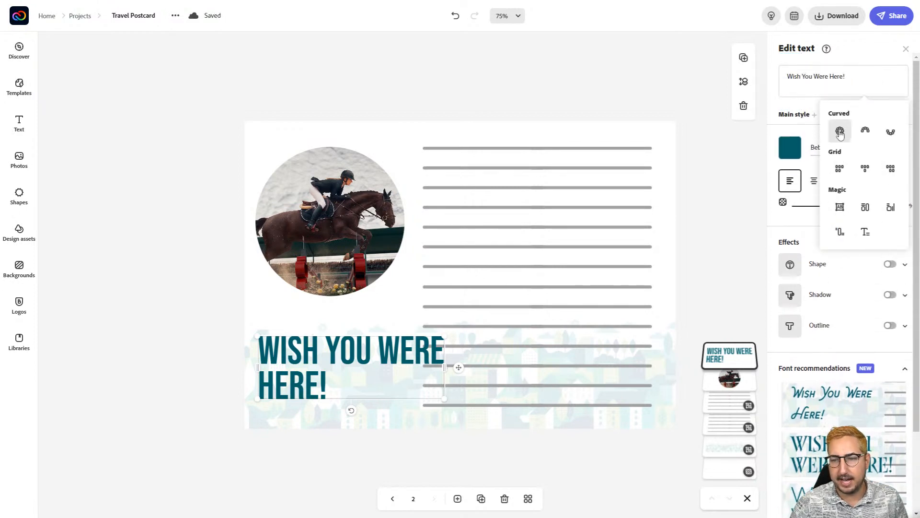
click(892, 133)
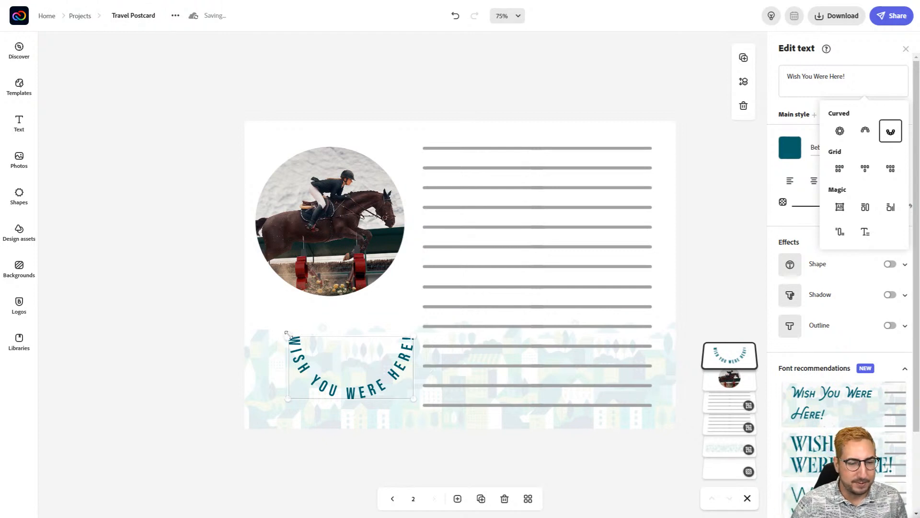
Enlarge the curved text to about size 29 and wrap it around the lower half of the circular photo
drag(288, 336, 275, 326)
drag(302, 375, 271, 277)
drag(384, 297, 435, 319)
drag(381, 309, 379, 310)
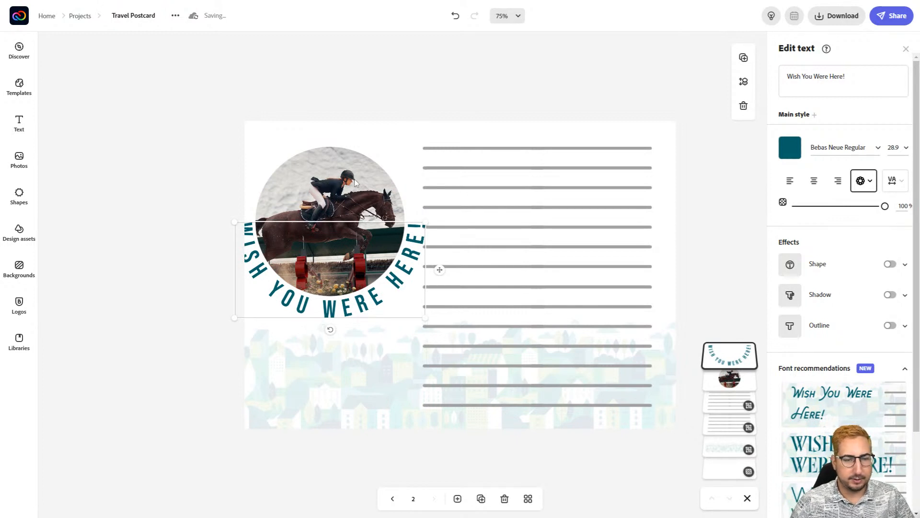
Group the curved text with the circular photo, then shrink and shift the group to fit between the page edge and writing lines
shift+click(338, 190)
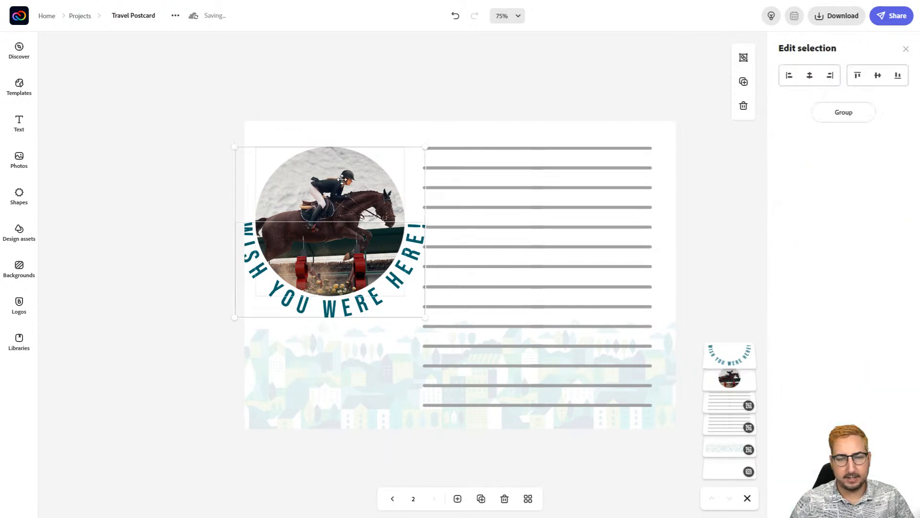
click(744, 57)
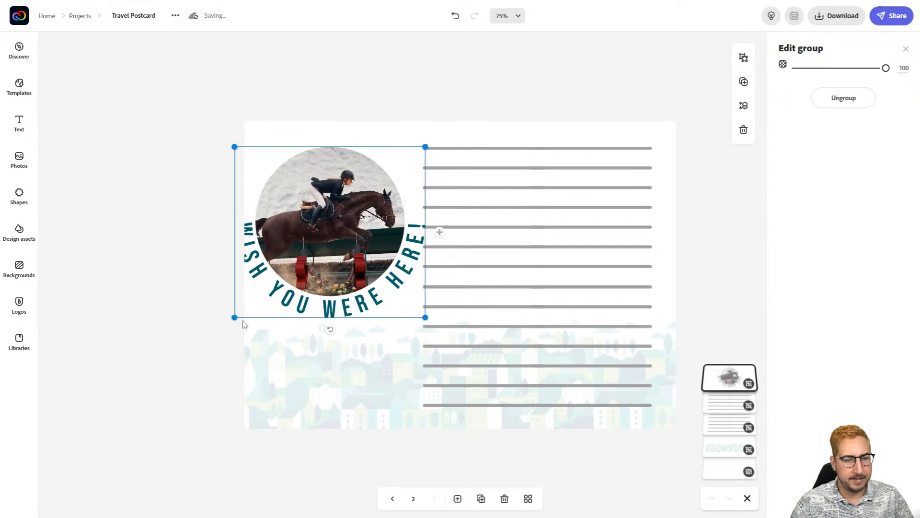
drag(234, 318, 270, 285)
drag(308, 262, 294, 268)
click(376, 103)
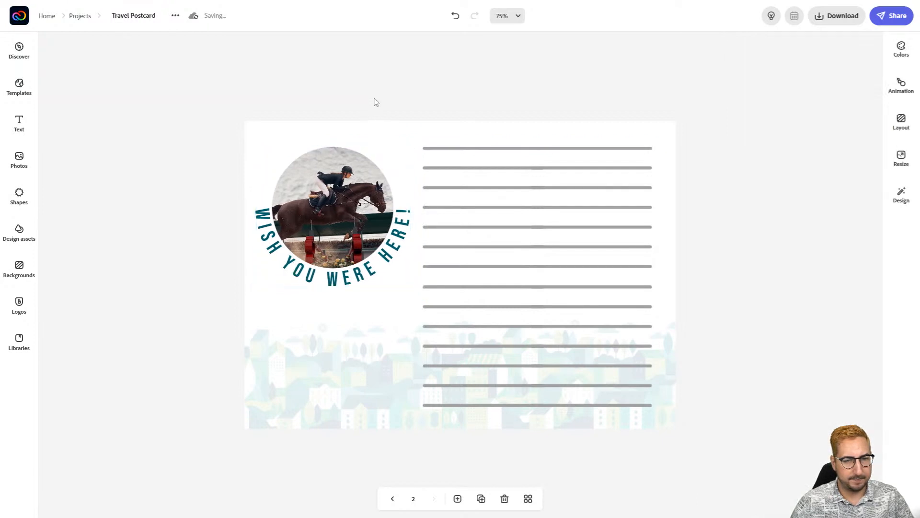
Ungroup the photo and text, then enlarge the curved text to about size 25.5 and recenter it around the photo
click(291, 267)
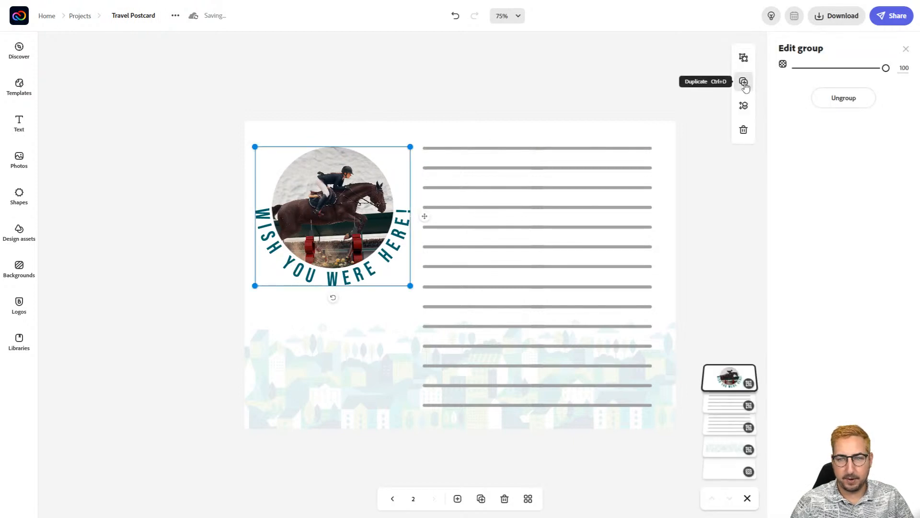
click(744, 58)
click(422, 116)
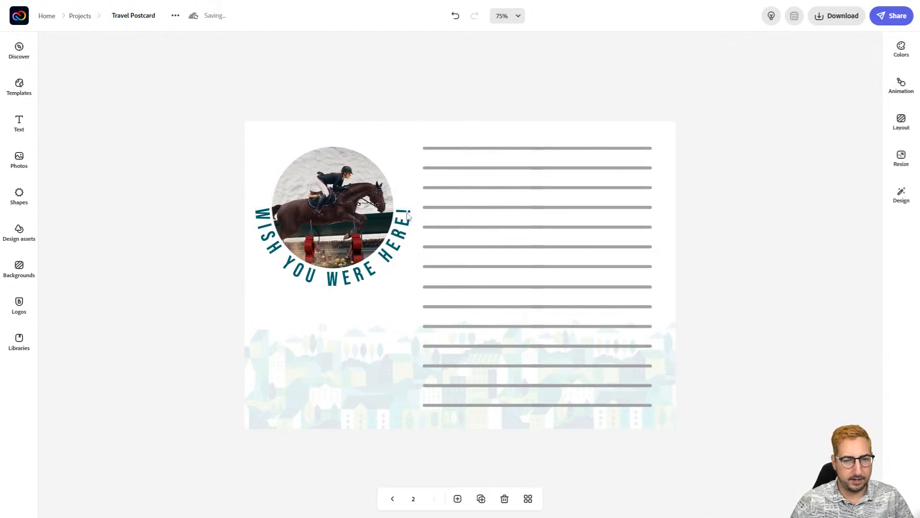
click(410, 211)
drag(411, 204, 424, 196)
drag(407, 230, 404, 249)
click(434, 101)
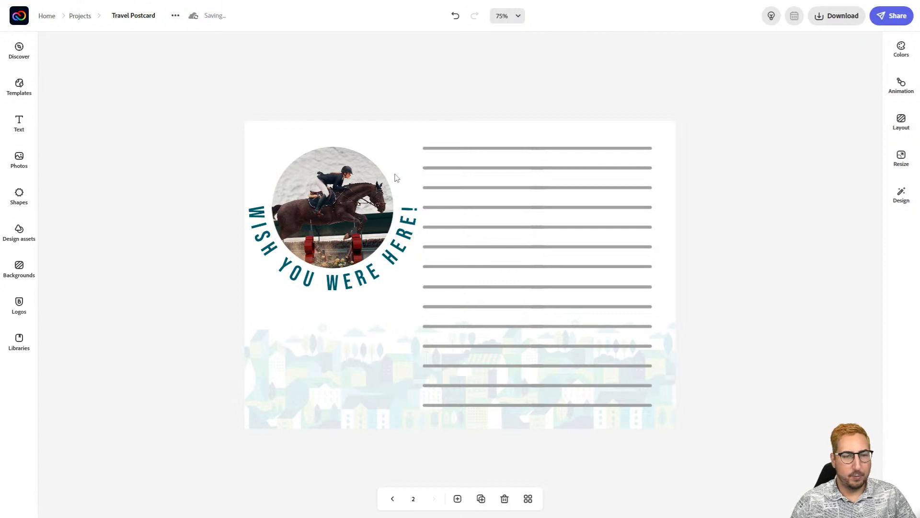
Select the curved text and photo together, shrink them slightly and nudge them right to center them beside the writing lines
click(363, 276)
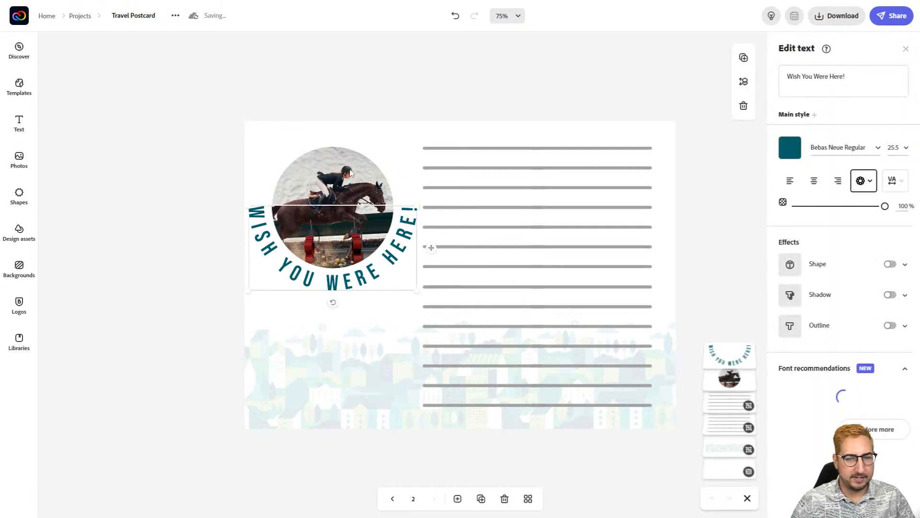
shift+click(352, 192)
drag(419, 295, 405, 282)
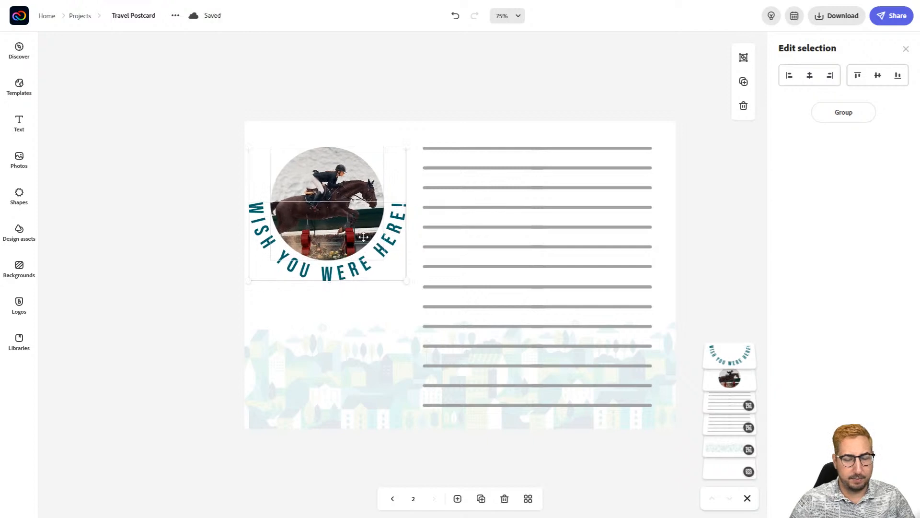
key(Right)
key(Right)
key(Right)
key(Right)
key(Right)
key(Right)
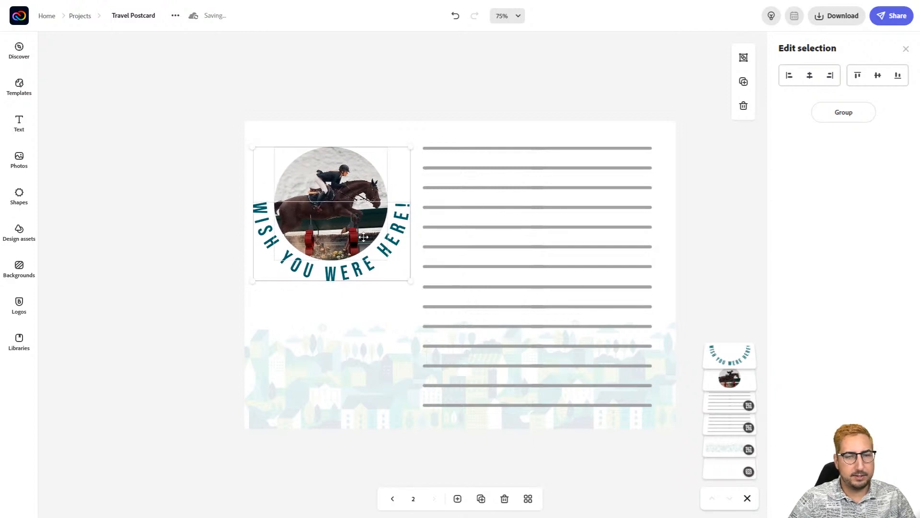
key(Right)
key(Right)
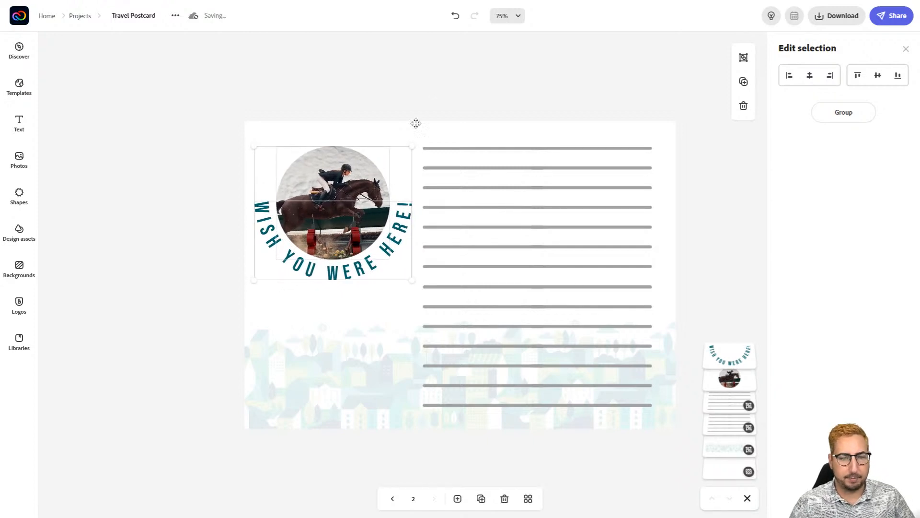
click(436, 100)
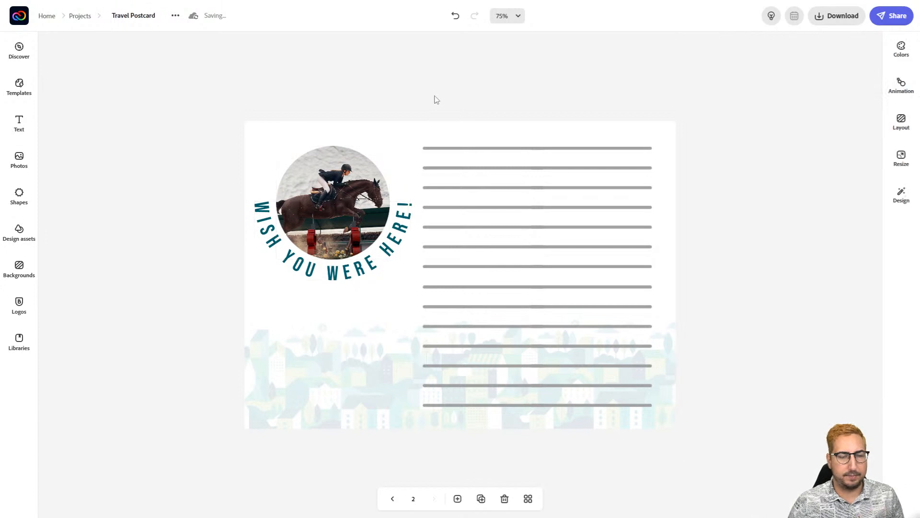
Check the postcard's front and back, and download all pages as a PDF
click(390, 499)
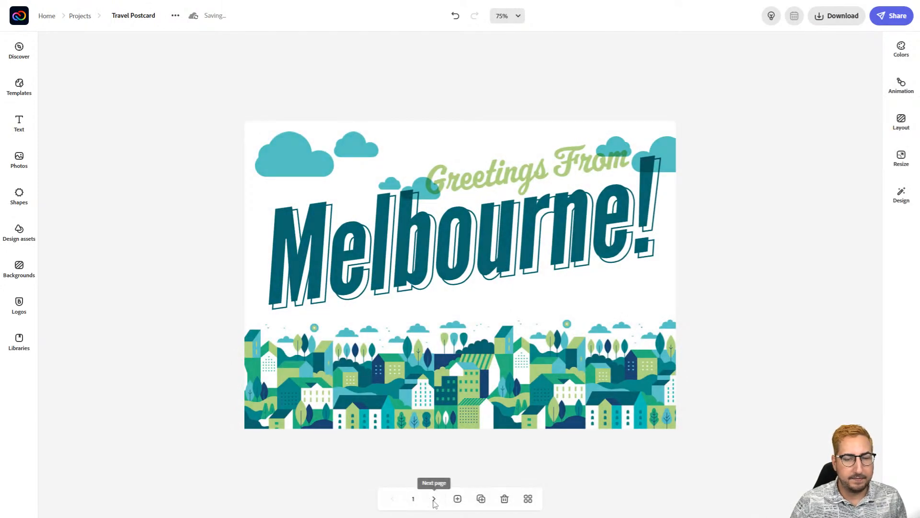
click(434, 499)
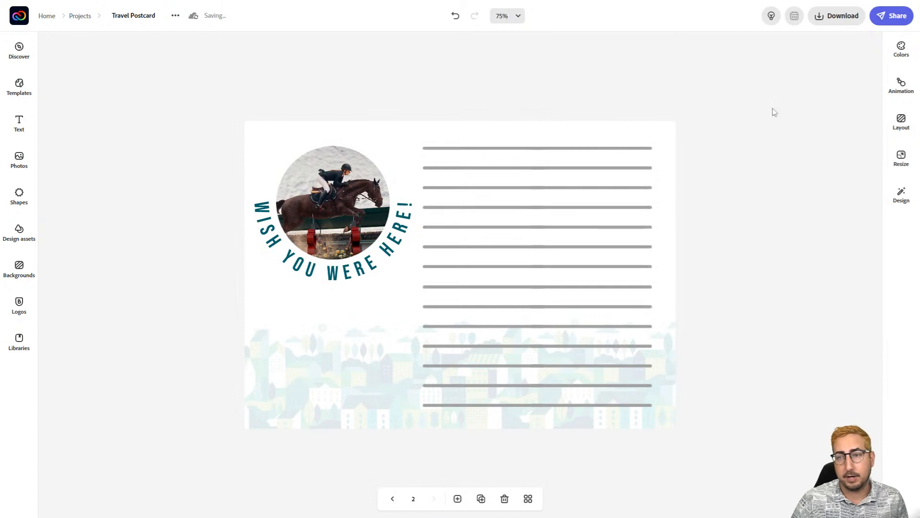
click(838, 18)
click(743, 160)
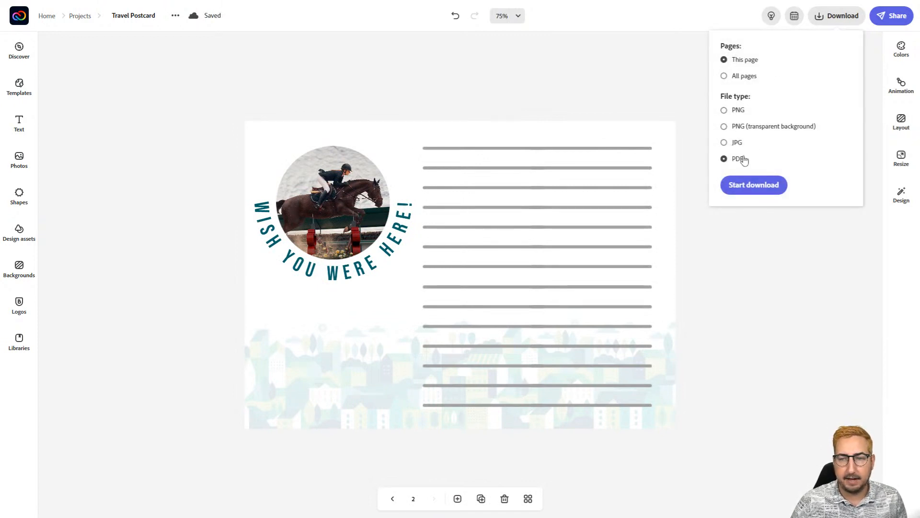
click(741, 77)
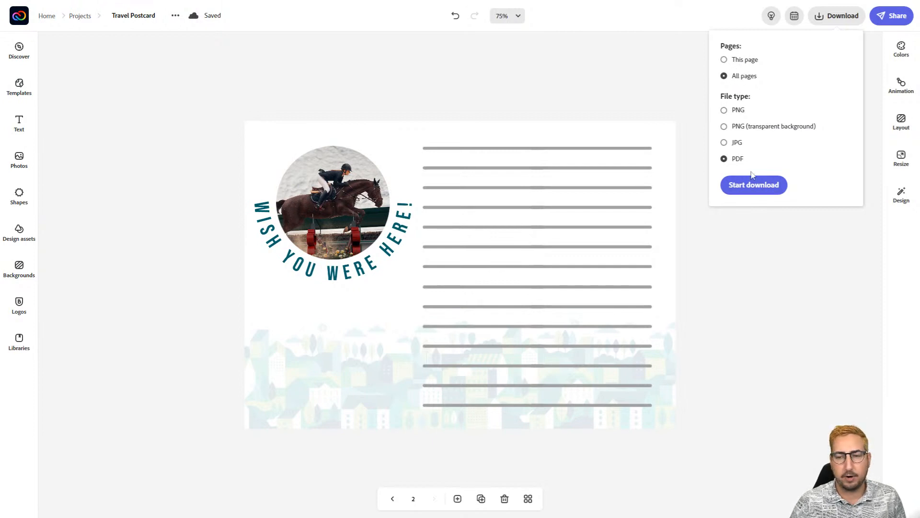
click(757, 190)
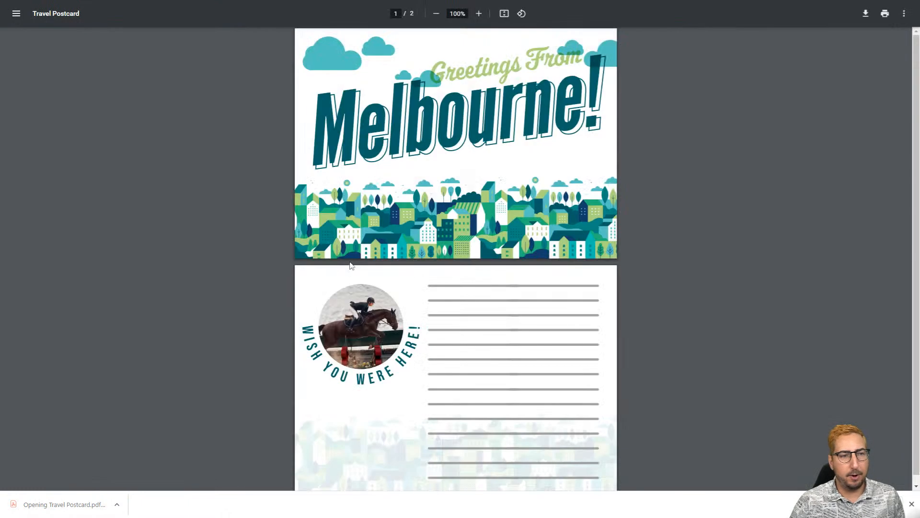
Expand the additional print settings for the downloaded postcard PDF and print it
key(ctrl+p)
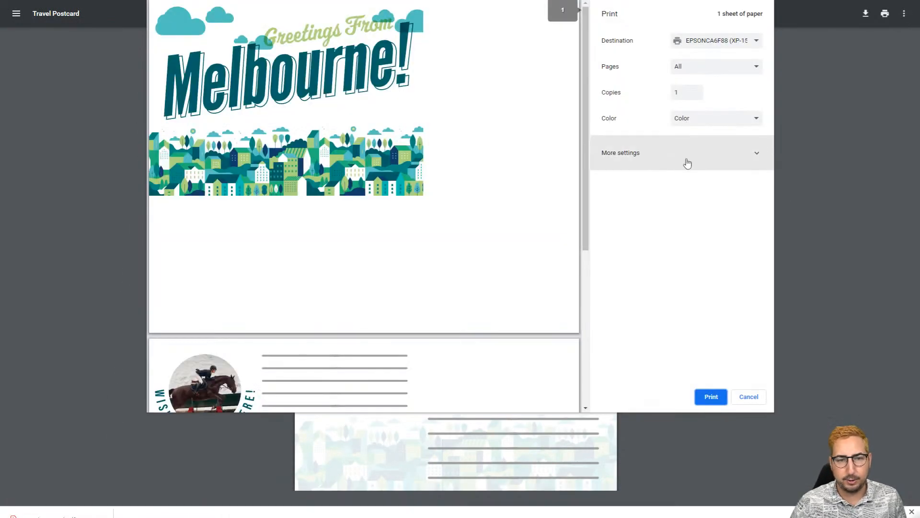
click(755, 159)
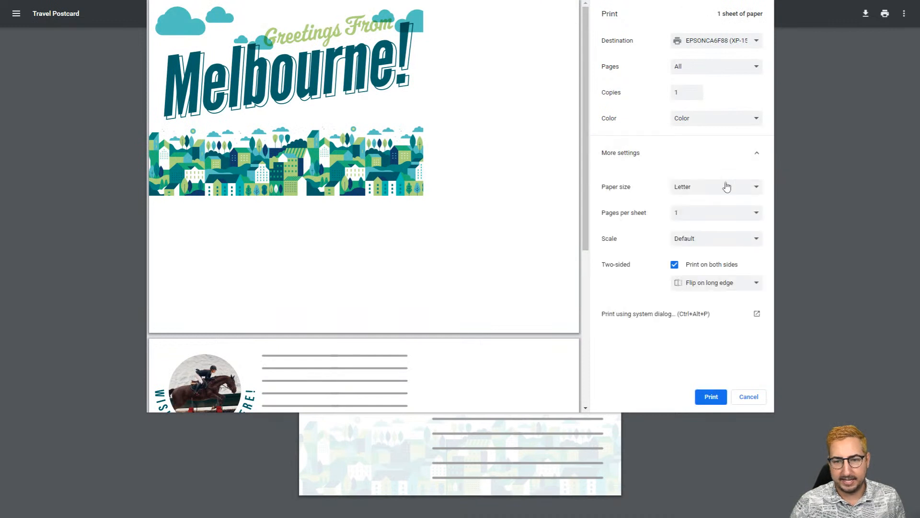
click(712, 398)
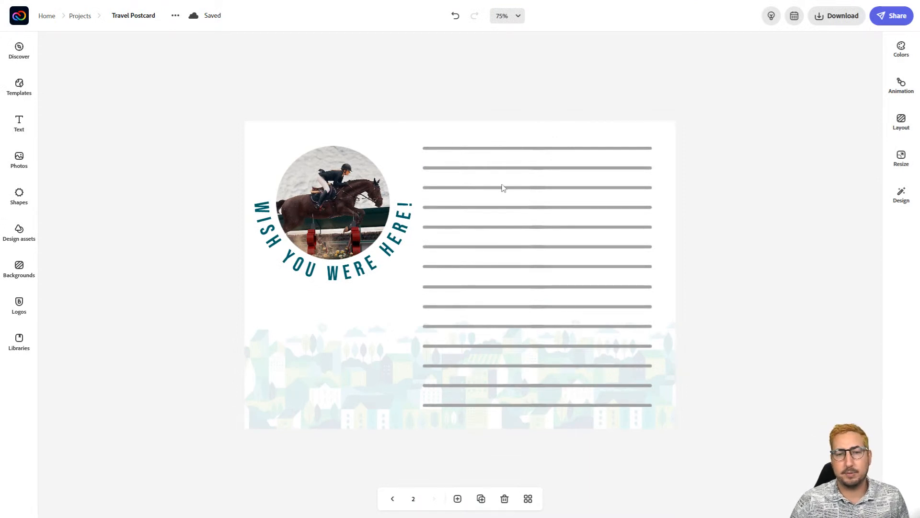
Return to the Adobe Express home page, open the recent R&G logo project and start a scheduled post from it
click(23, 18)
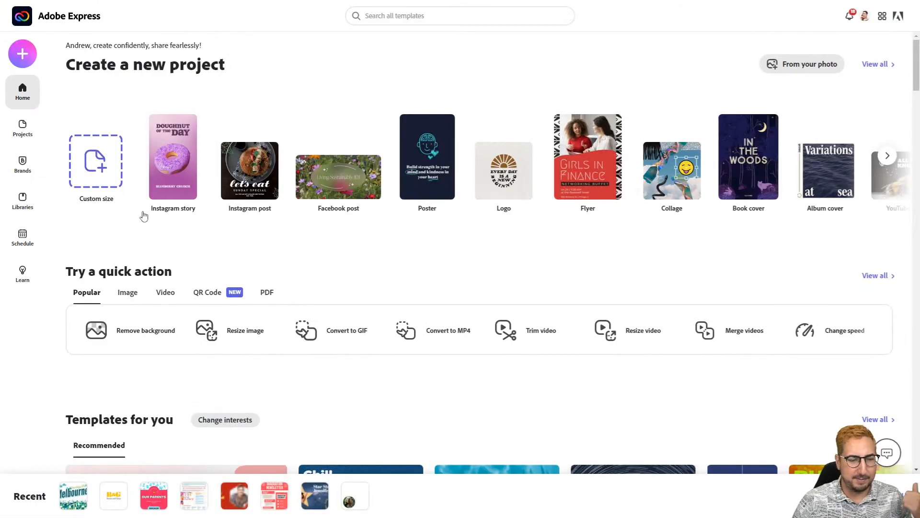
click(122, 501)
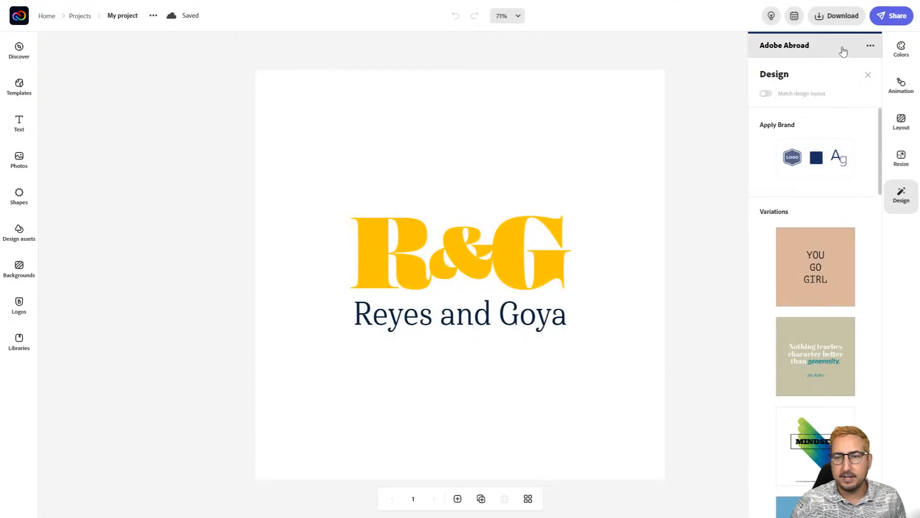
click(793, 18)
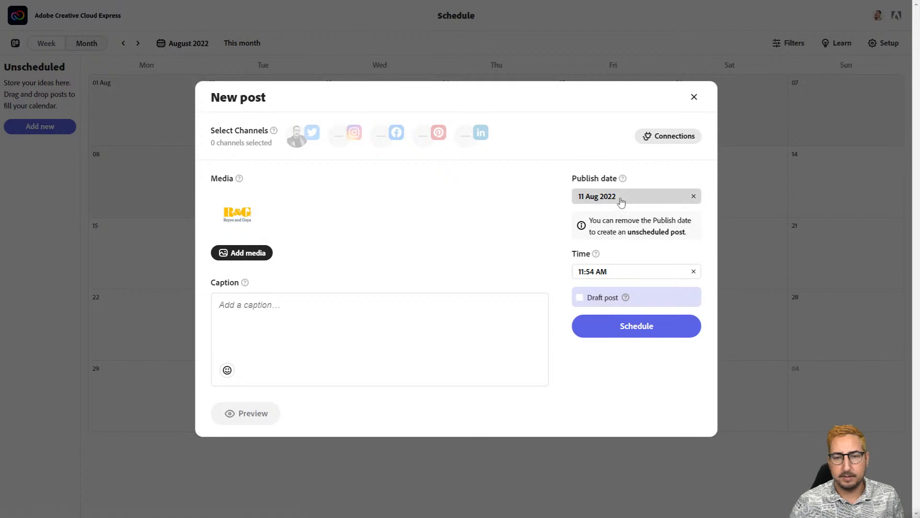
Set the logo post's publish date to 12 Aug 2022 and enter the caption "My New Logo!"
click(622, 198)
click(669, 271)
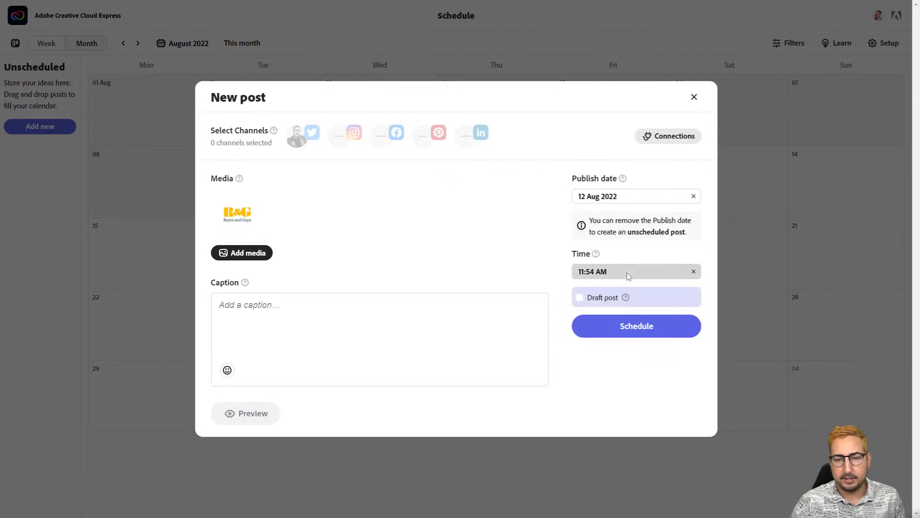
click(628, 275)
click(488, 216)
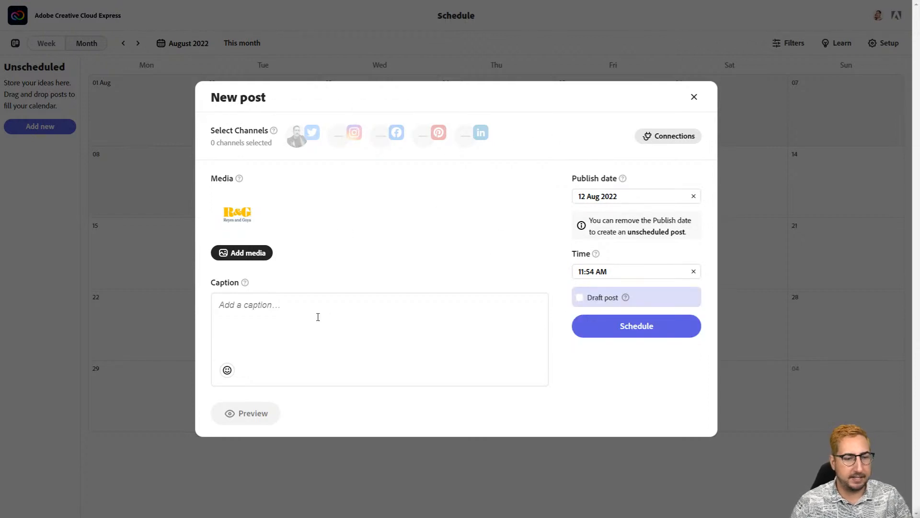
text(My New Logo!)
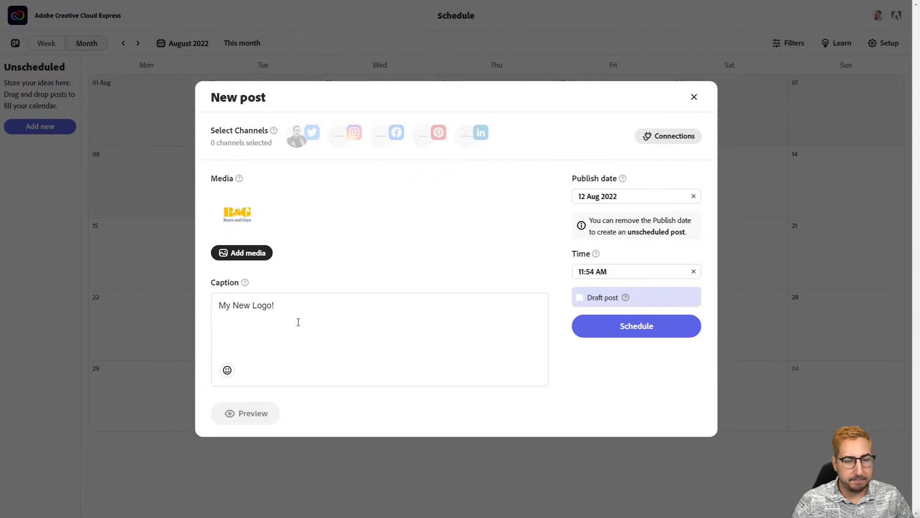
Select the Twitter channel for the logo post, preview it and close the post without scheduling it
click(295, 135)
click(245, 413)
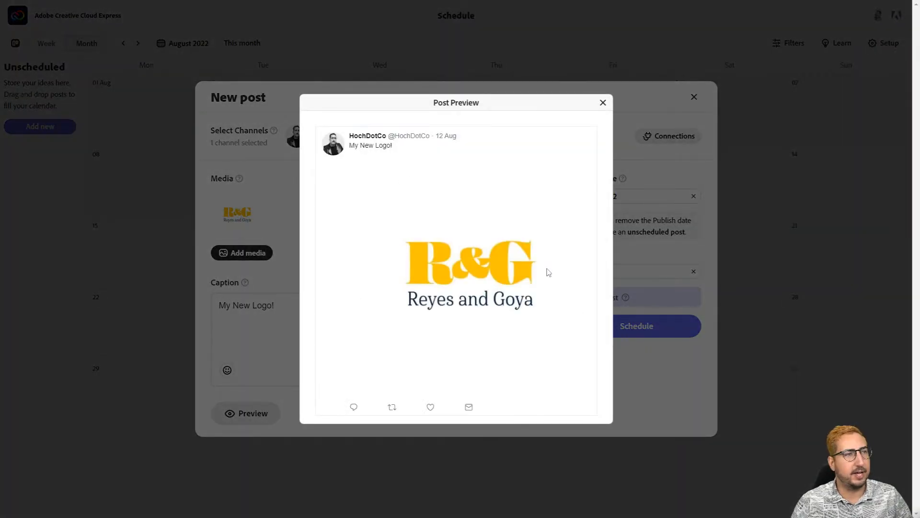
click(603, 103)
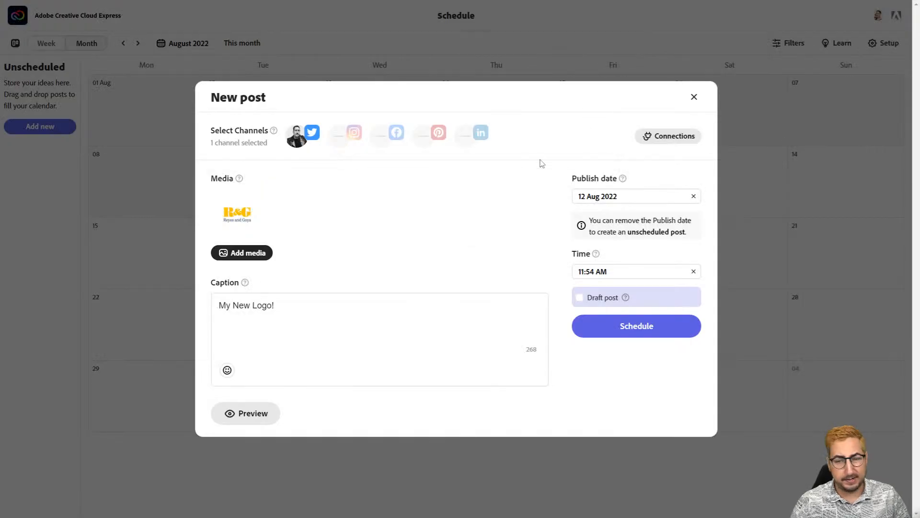
click(695, 98)
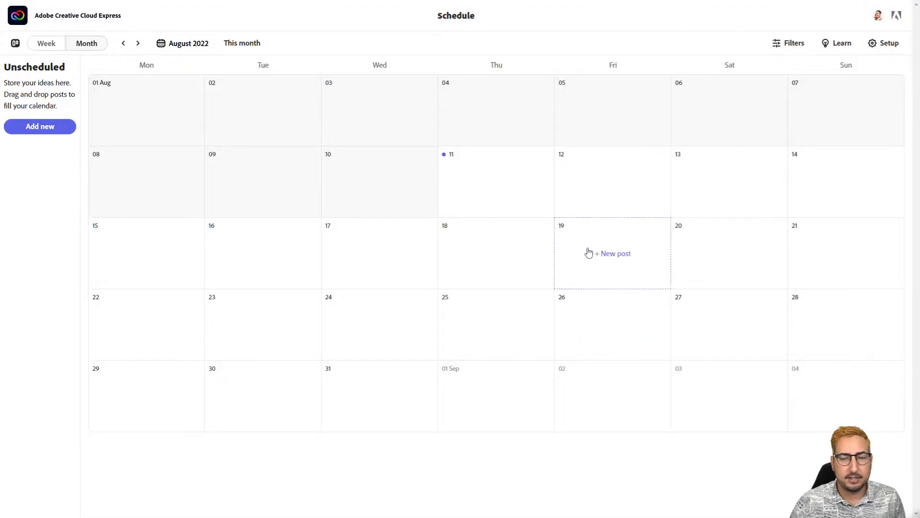
Start a new post on 19 August 2022 and choose Adobe Express projects as its media source
click(611, 257)
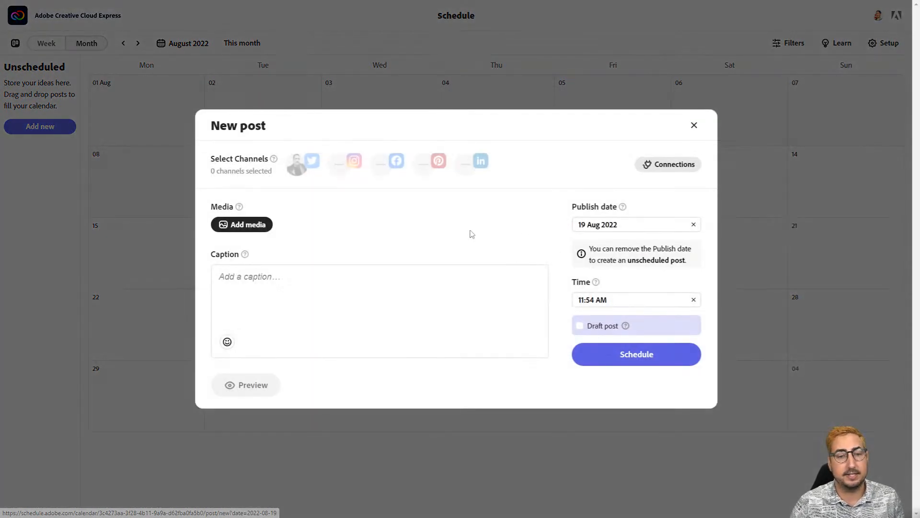
click(239, 226)
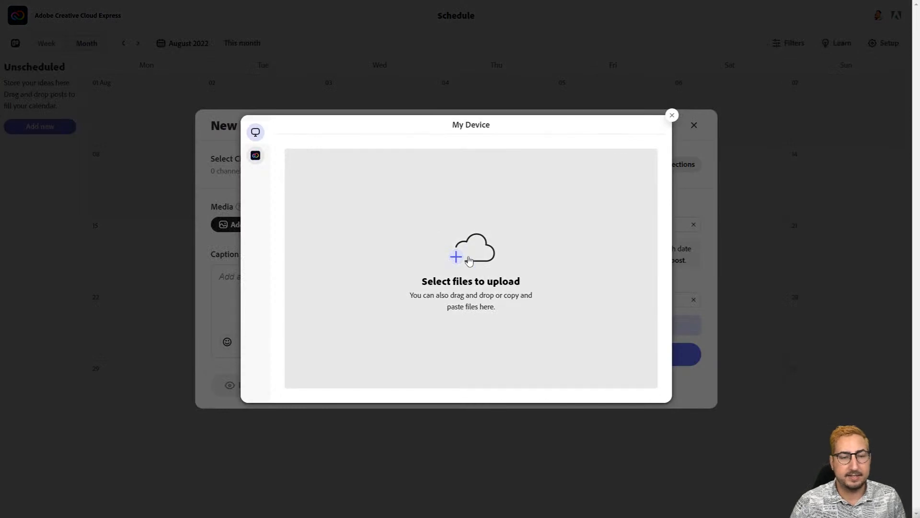
click(263, 157)
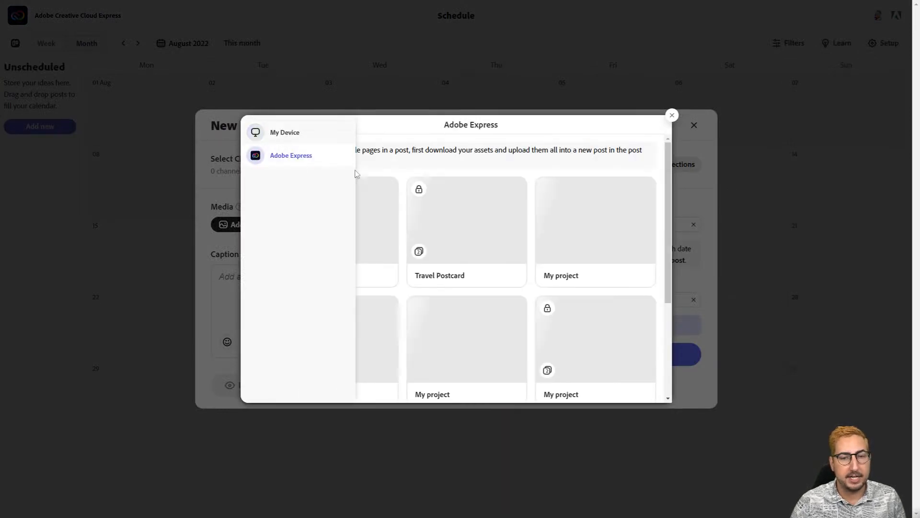
Browse the Adobe Express projects available as post media, including additional ones, and close the new post without adding any
scroll(597, 230, down, 1)
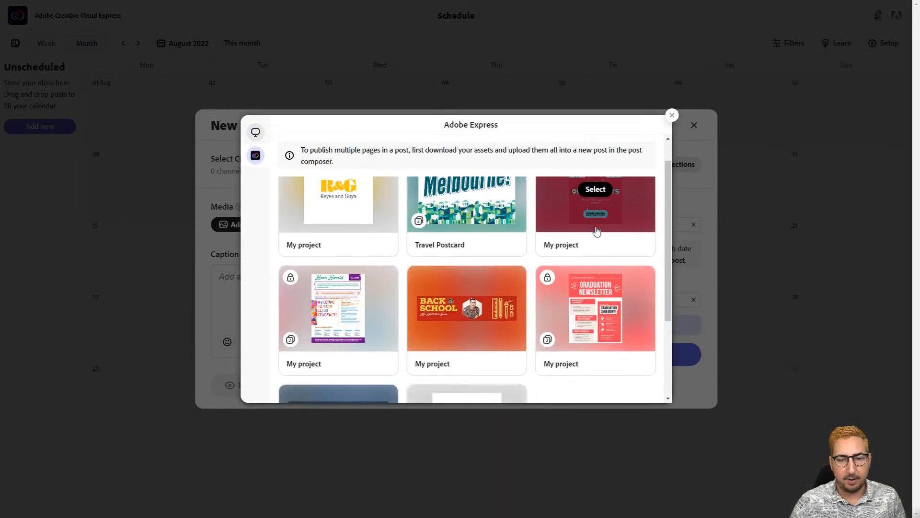
scroll(438, 247, down, 4)
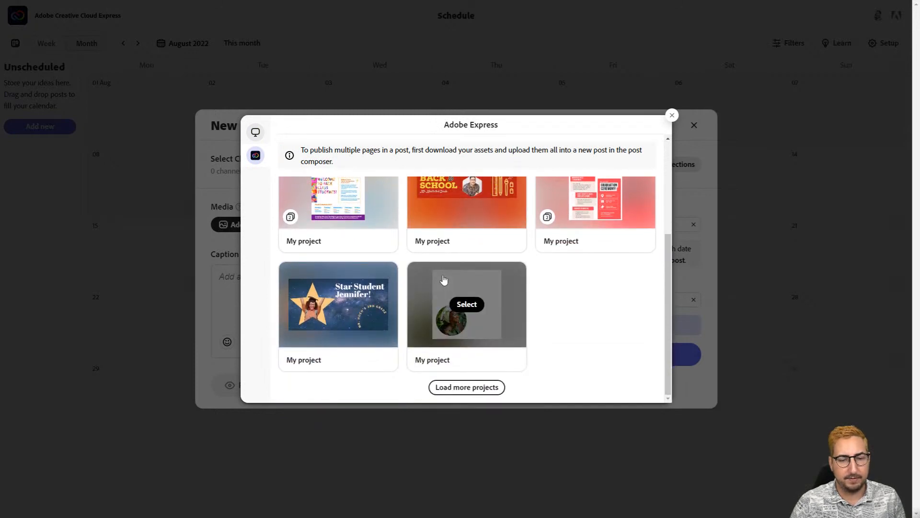
scroll(442, 278, up, 1)
scroll(442, 278, down, 1)
click(467, 387)
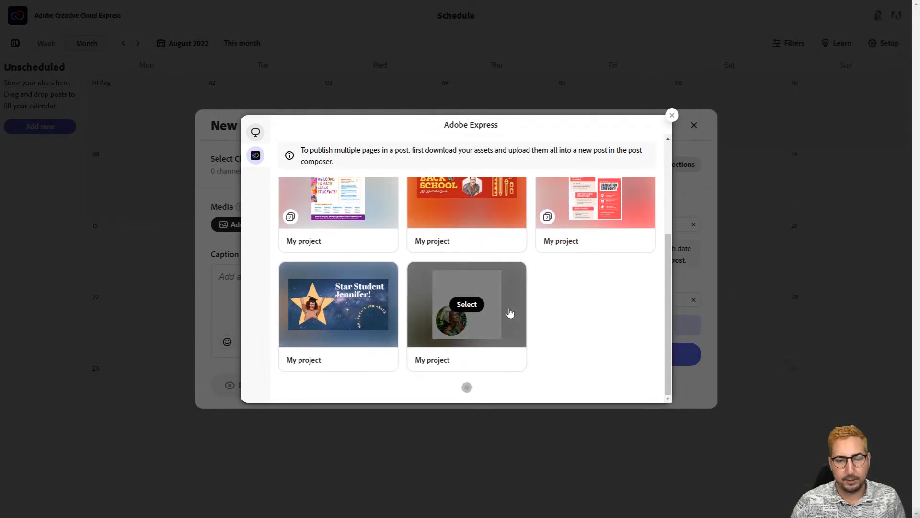
scroll(477, 291, down, 3)
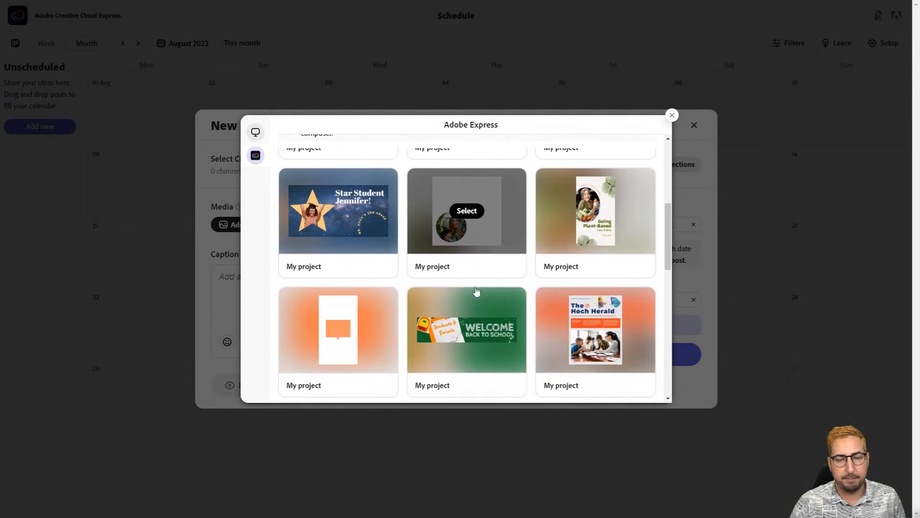
scroll(477, 291, down, 7)
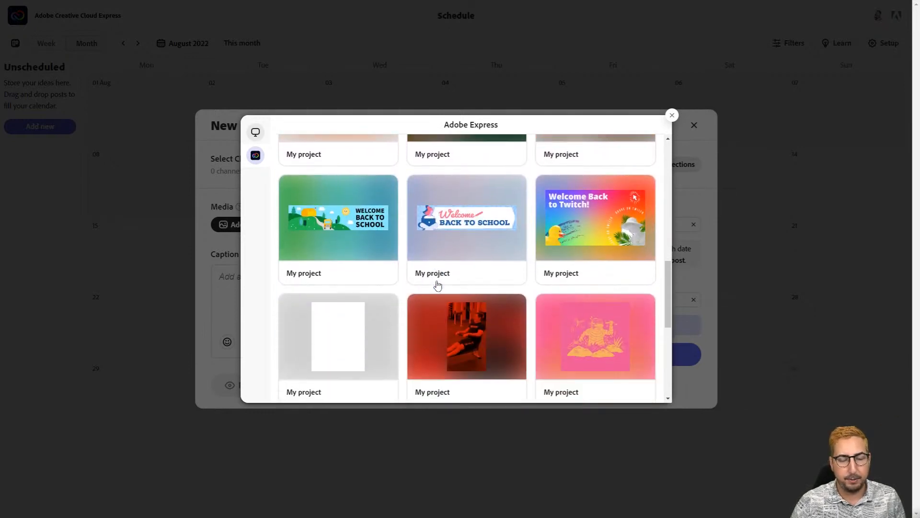
scroll(515, 234, down, 5)
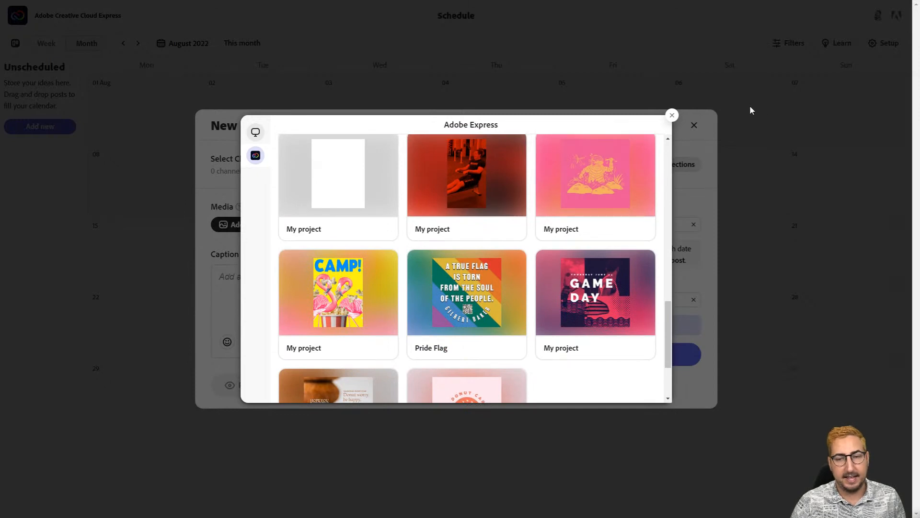
click(673, 116)
click(694, 125)
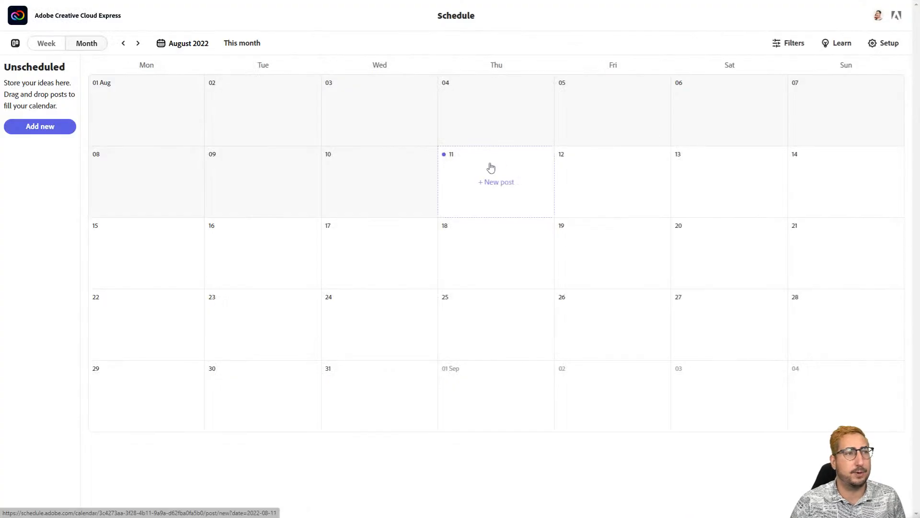